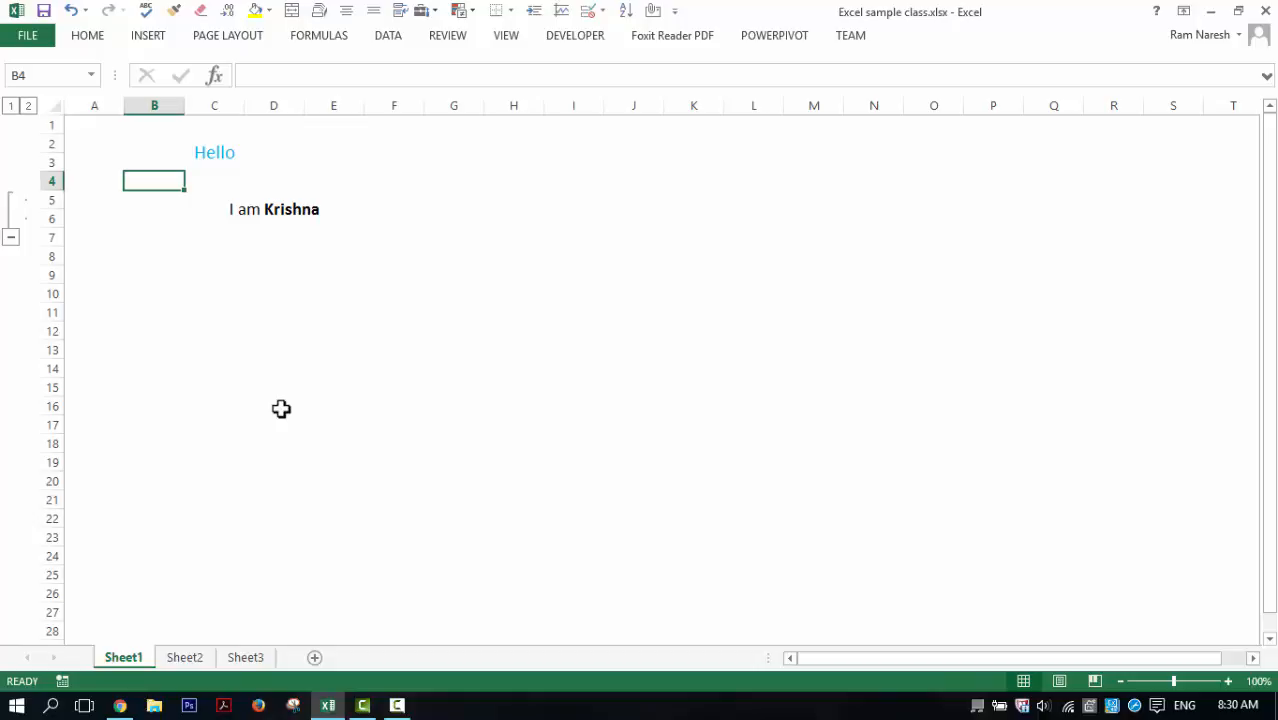
Switch to Sheet2 and clear the existing numbers from cells B3 and B4.
click(206, 658)
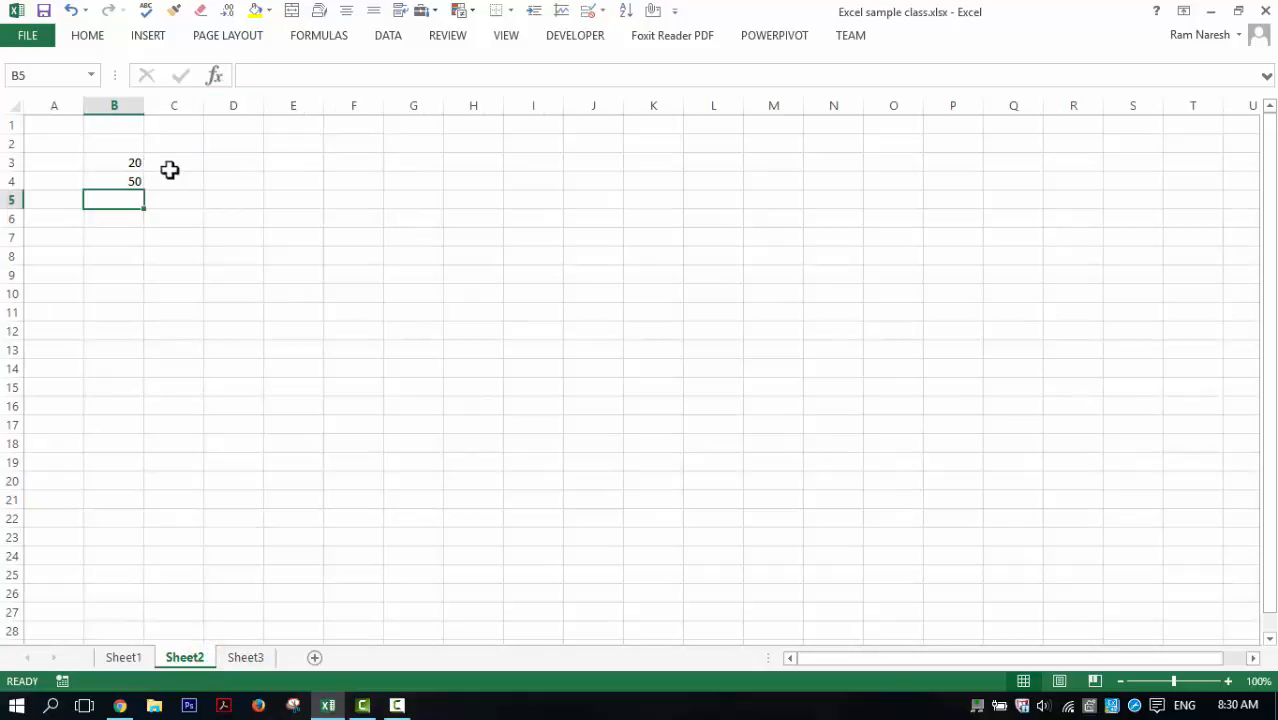
click(185, 166)
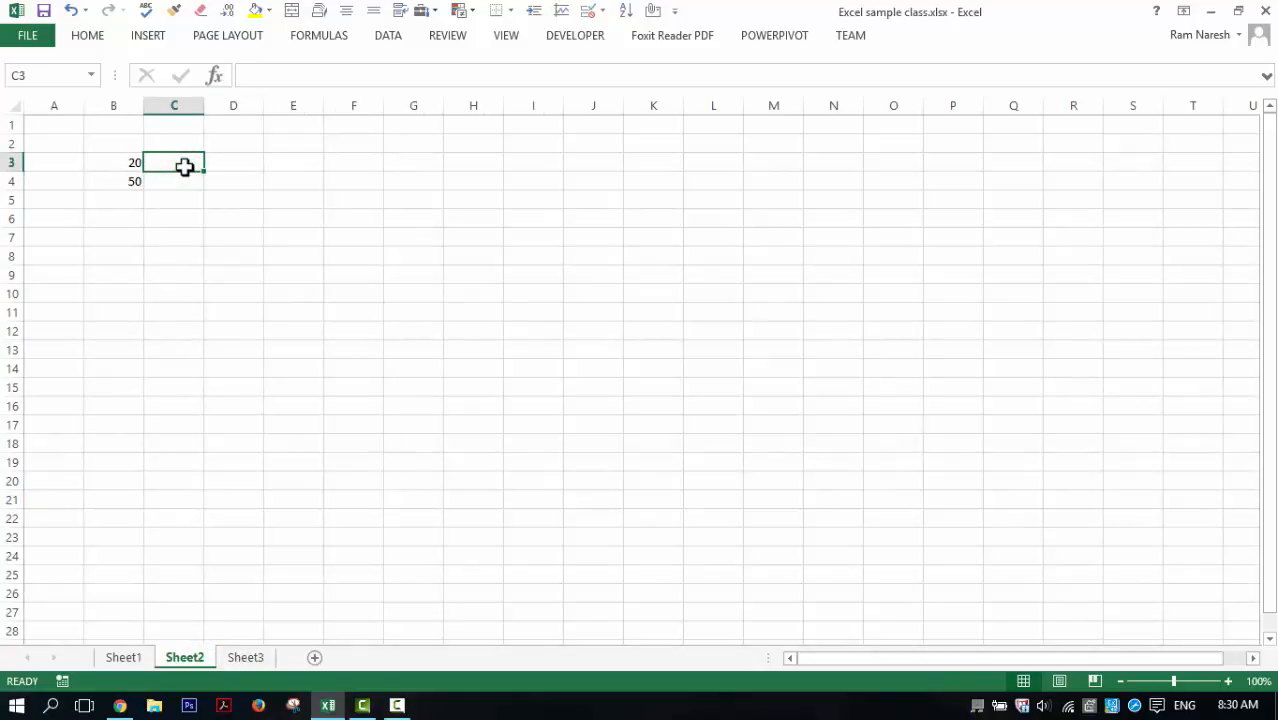
key(Left)
key(shift+Down)
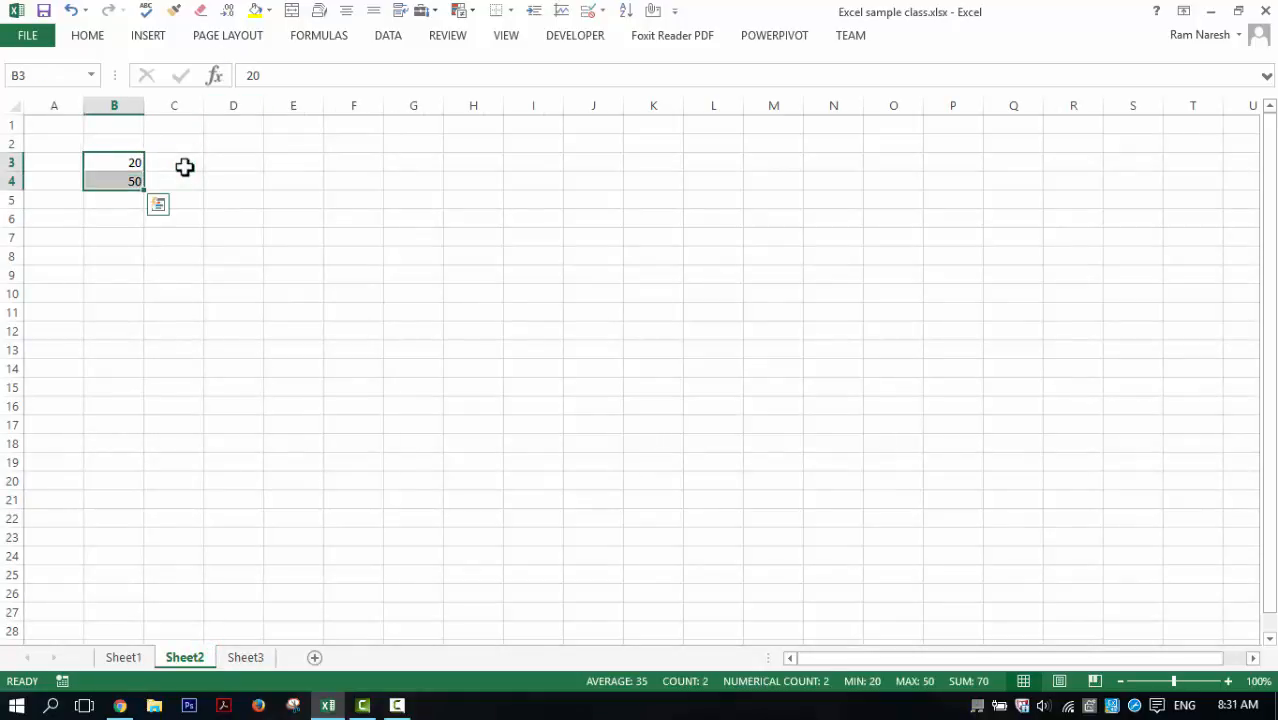
key(Delete)
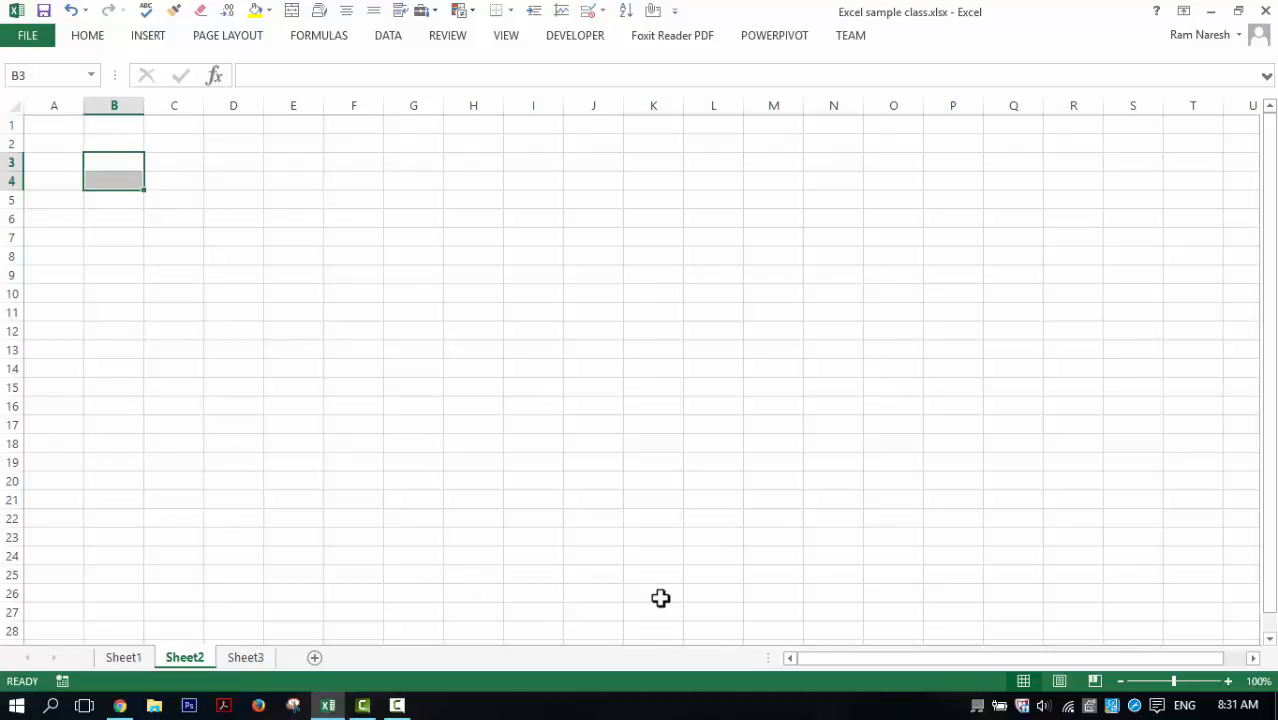
key(Up)
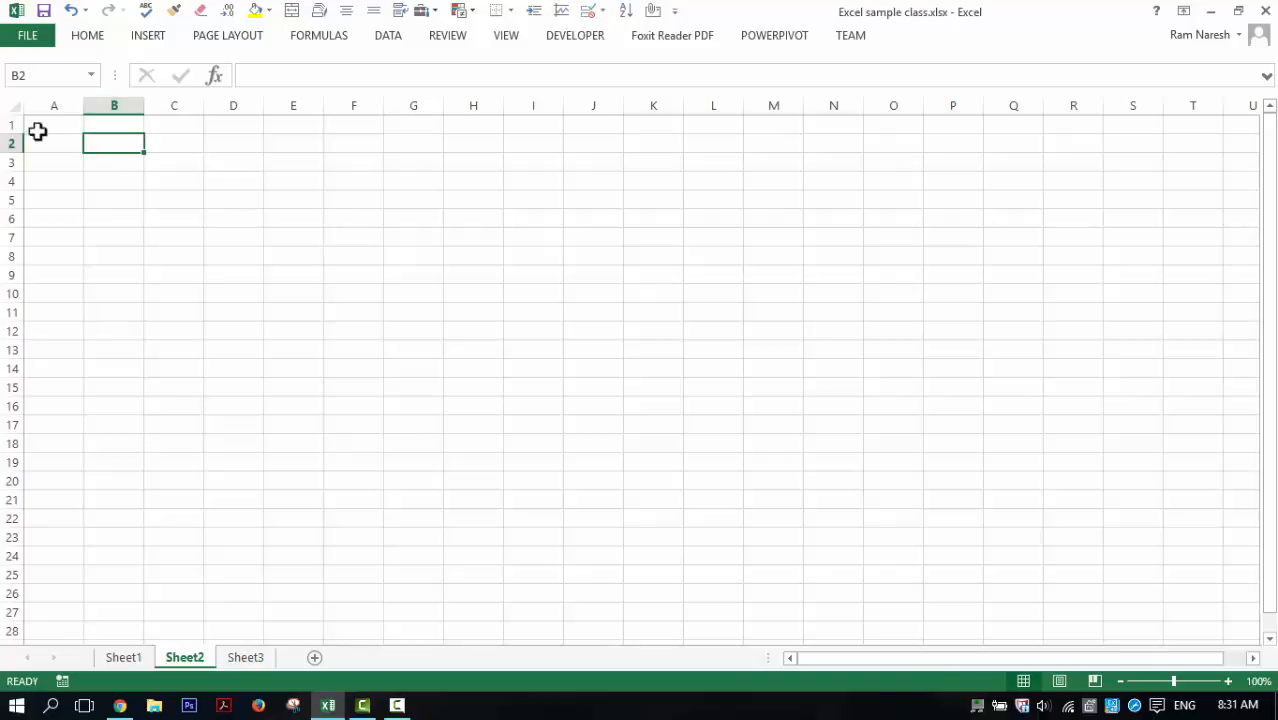
Enter 20 in cell B3 and 90 in cell B4.
click(185, 277)
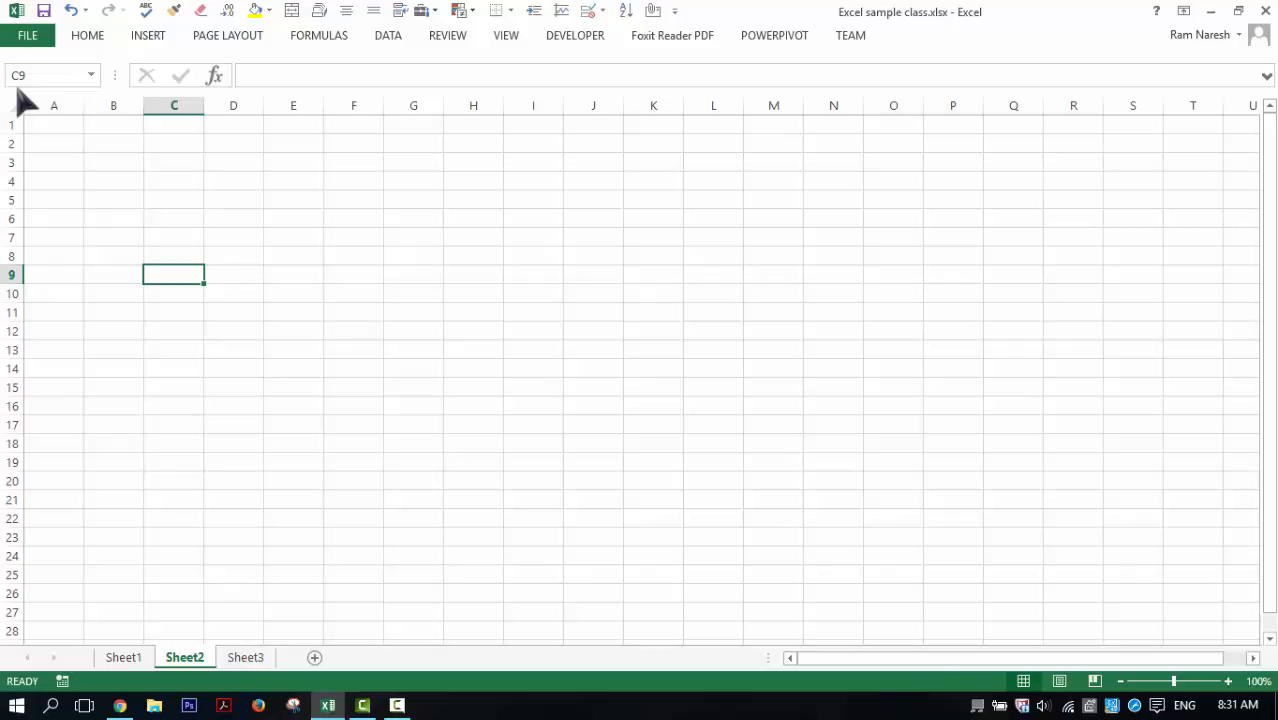
key(Up)
key(Up)
key(Up)
key(Up)
key(Up)
key(Up)
key(Left)
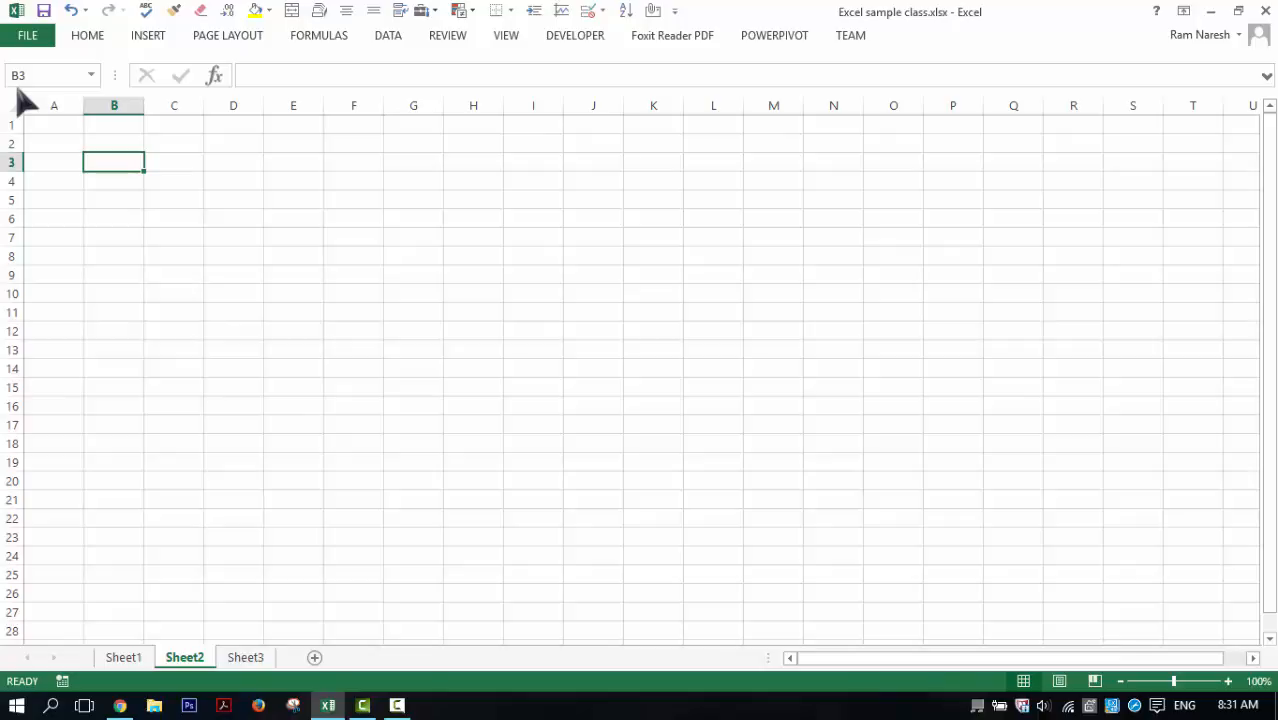
text(20)
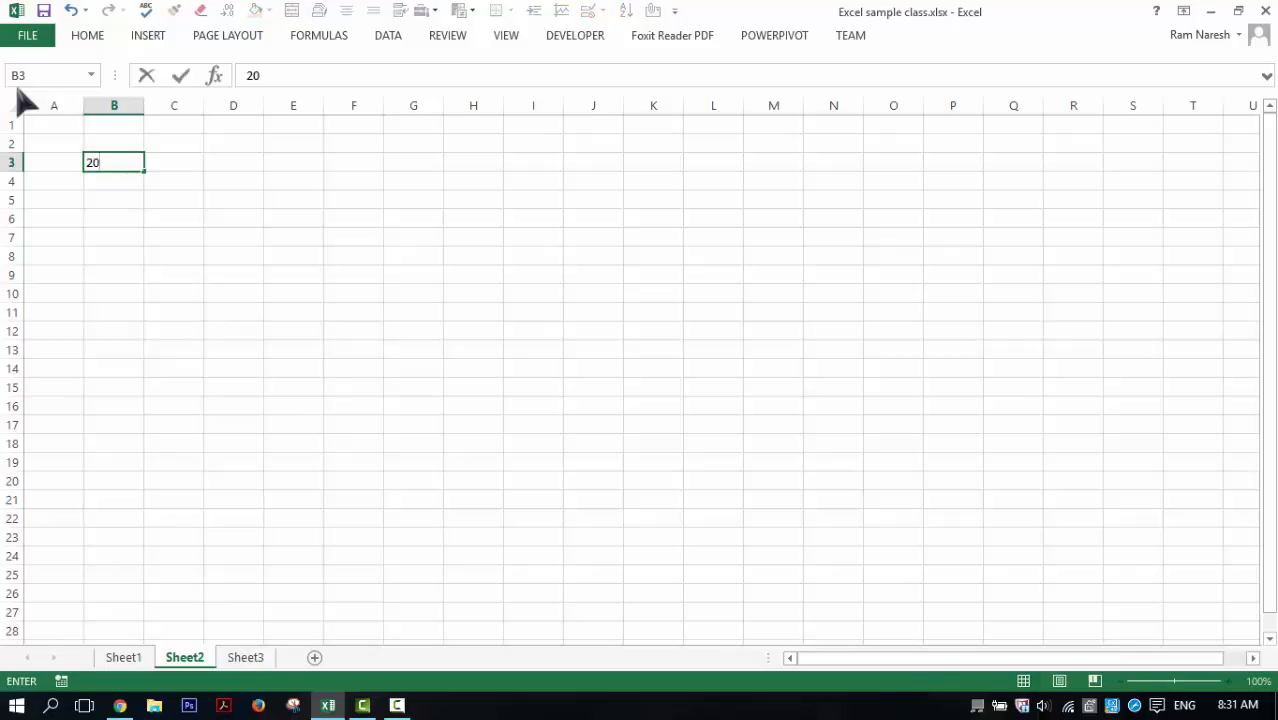
key(Return)
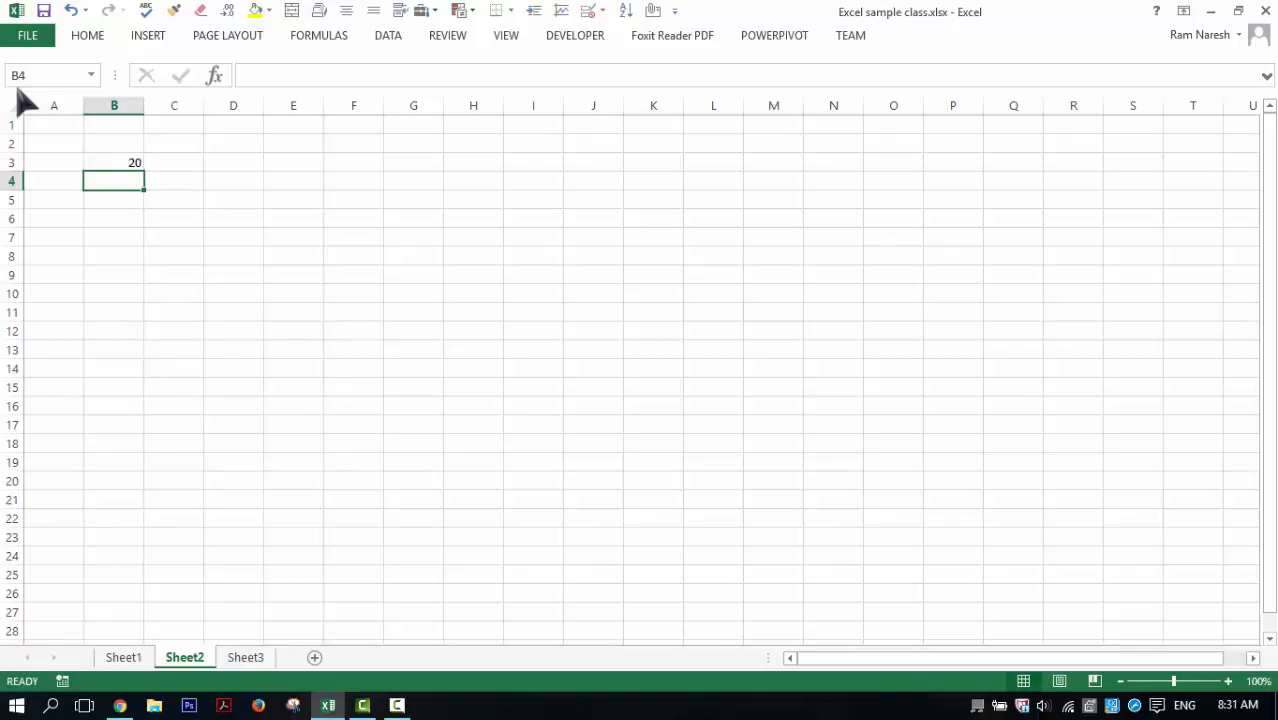
text(90)
key(Return)
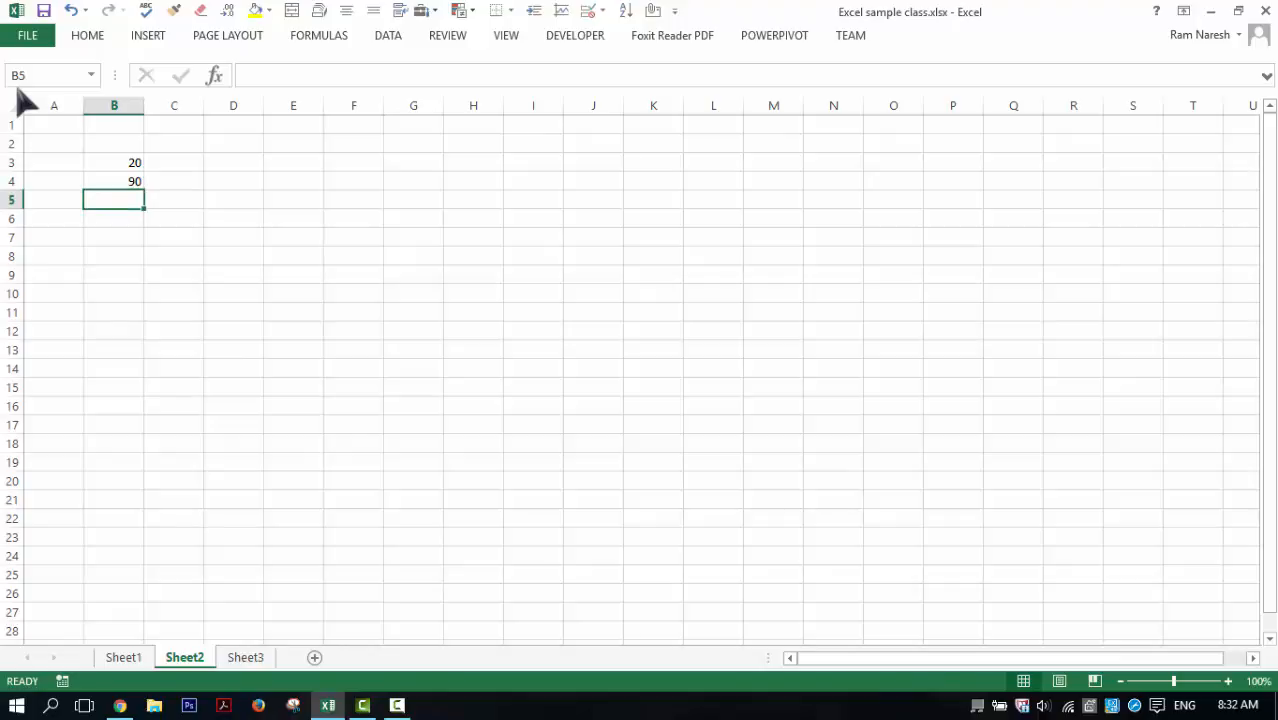
Add the two numbers in cell B5 with the formula =B3+B4.
text(=)
key(Up)
key(Up)
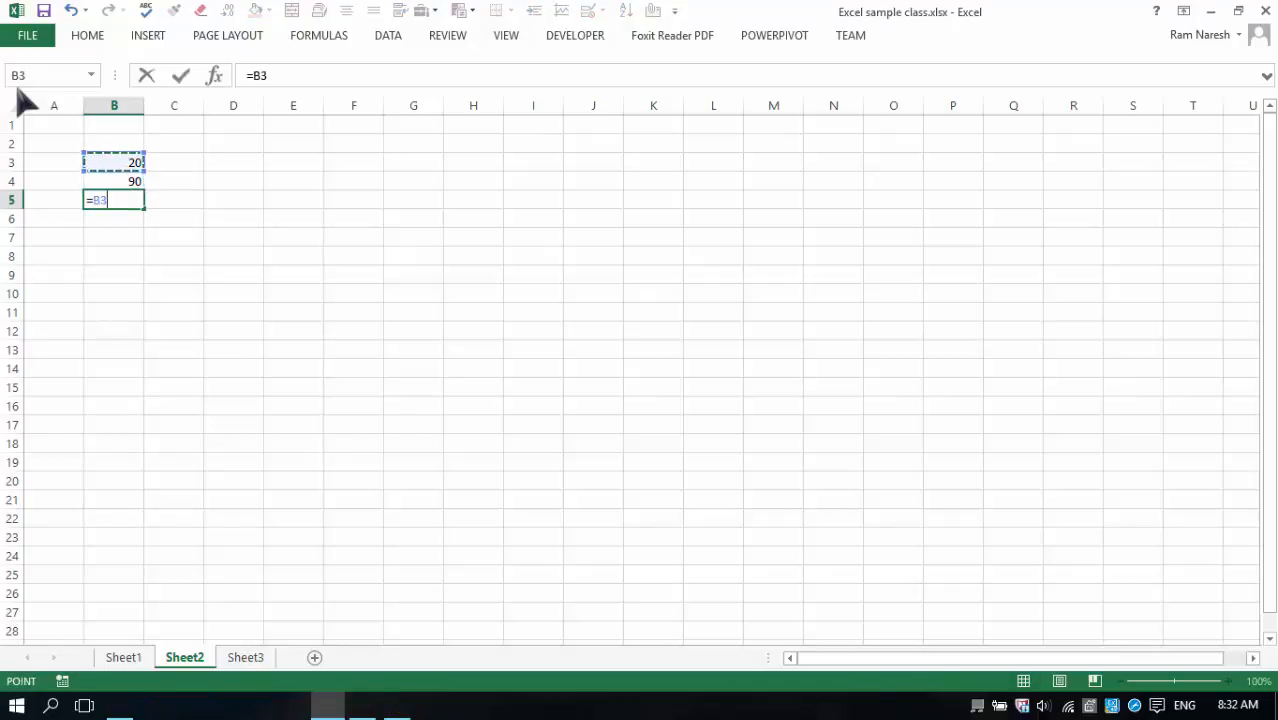
text(+)
key(Up)
key(Return)
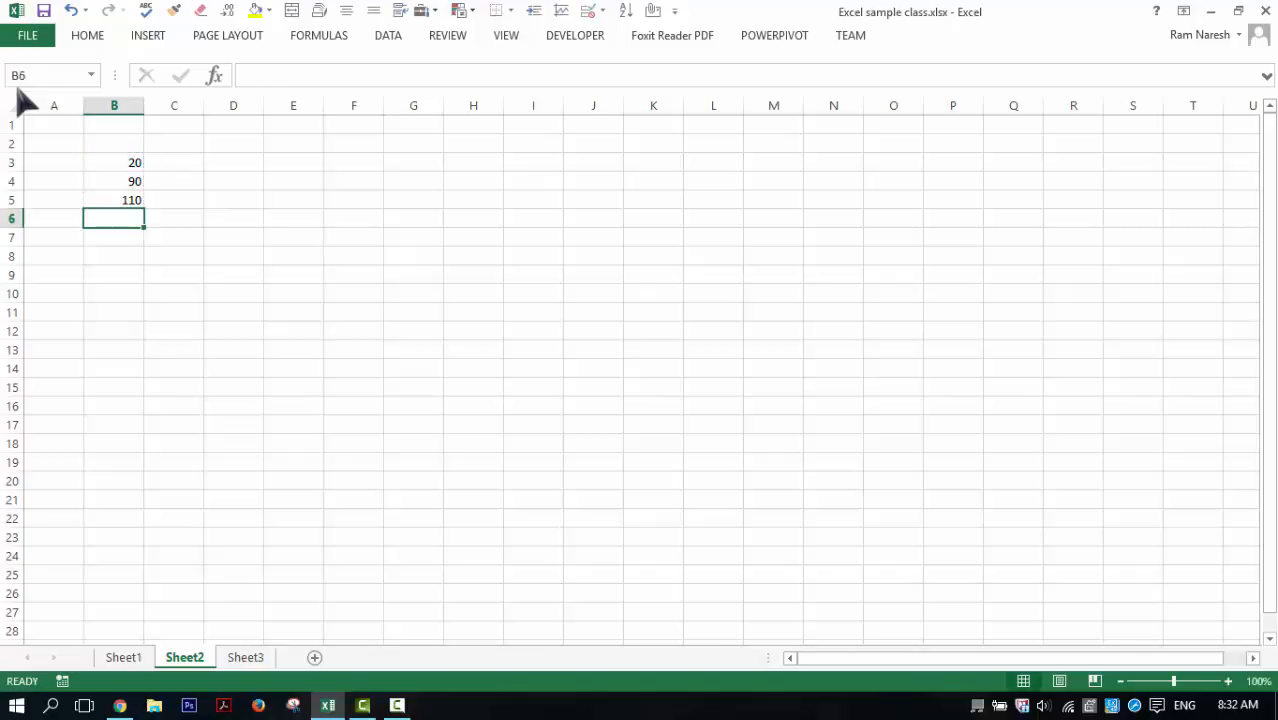
Divide the second number by the first in cell C5 with the formula =B4/B3.
key(Up)
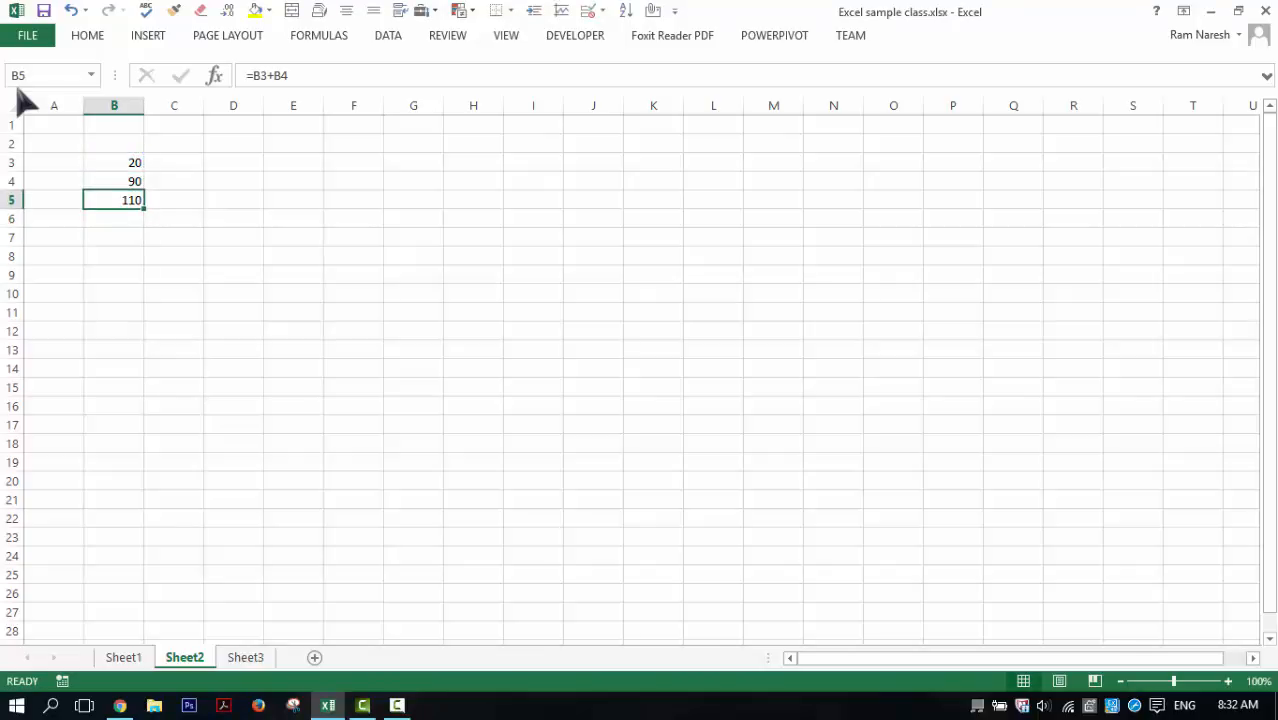
key(Right)
text(=)
key(Up)
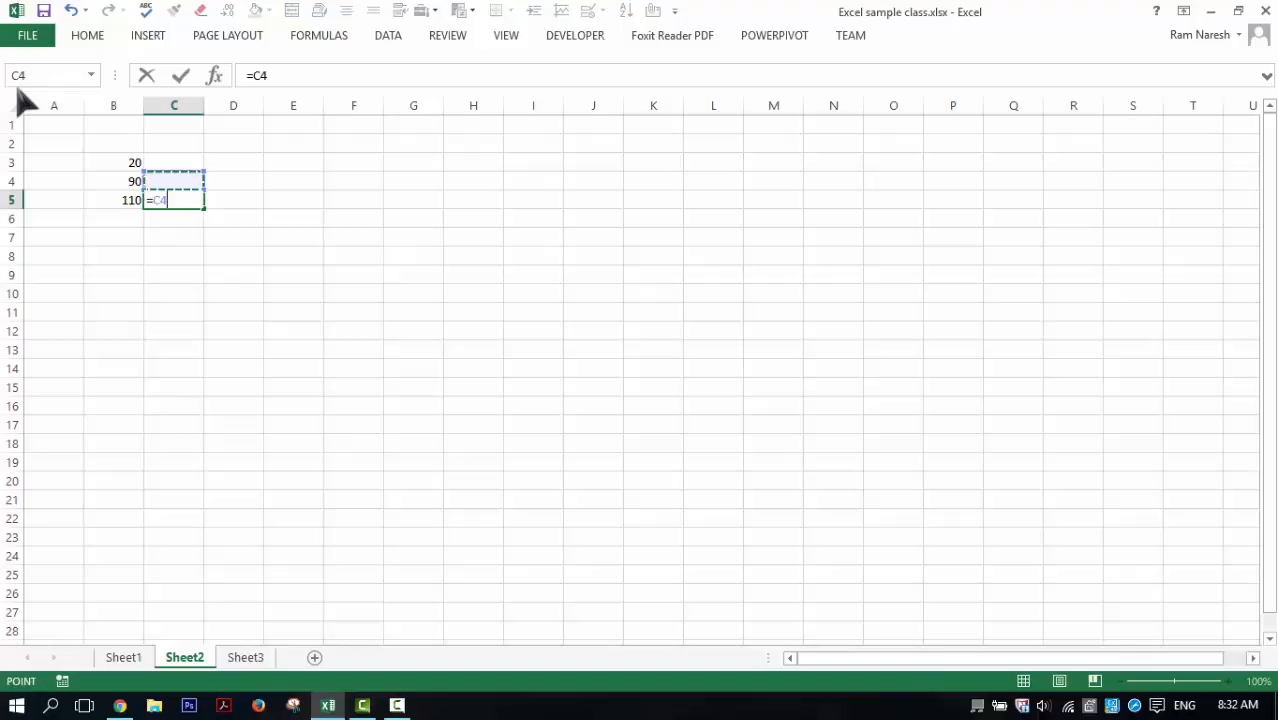
key(Left)
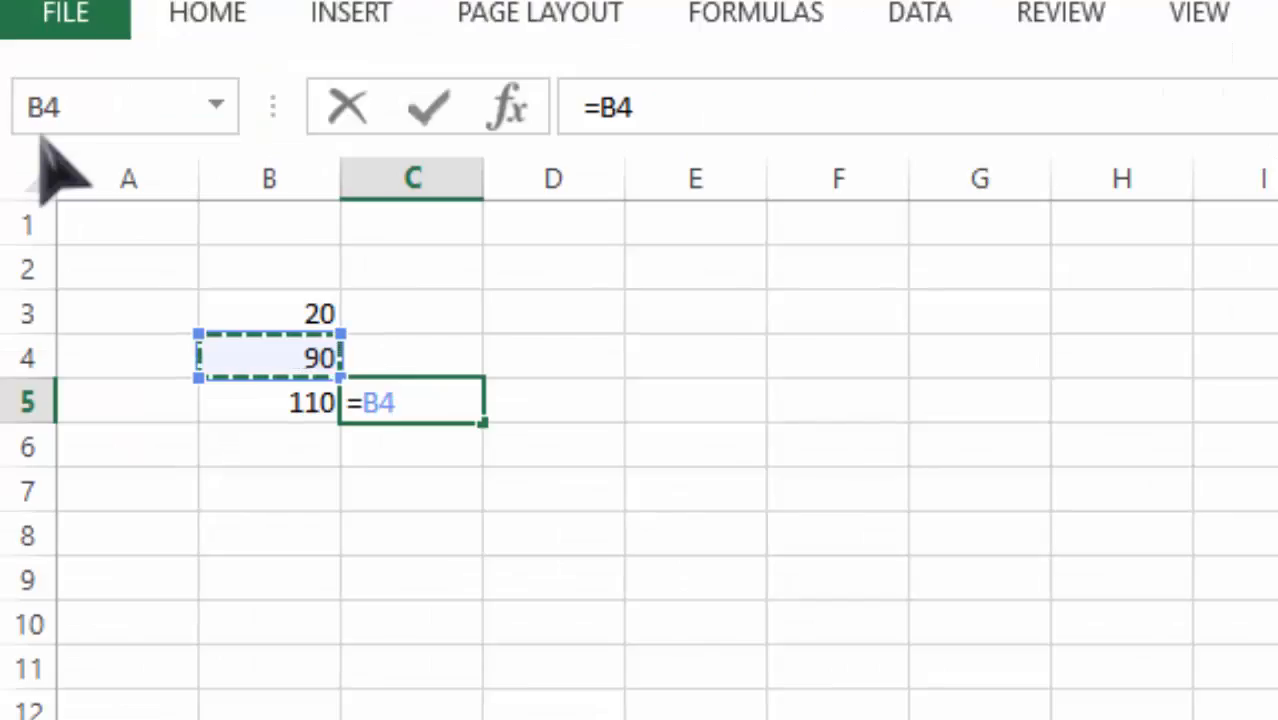
text(/)
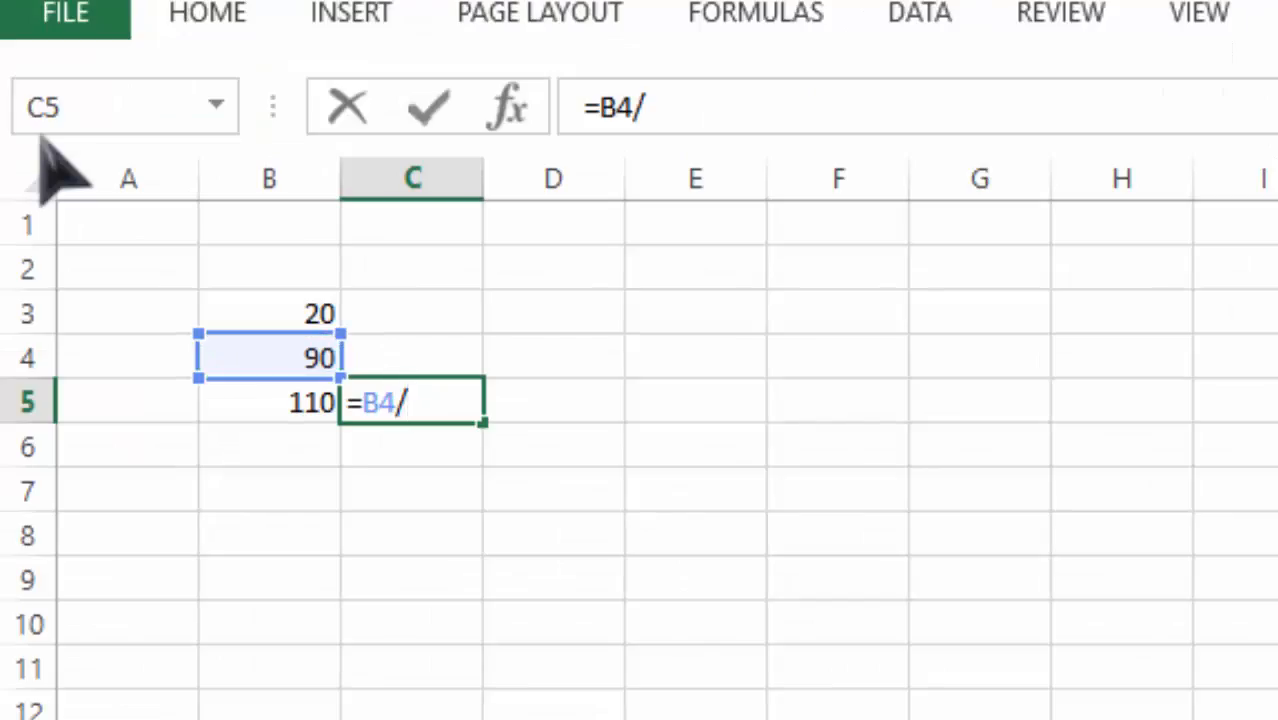
key(Up)
key(Left)
key(Up)
key(Return)
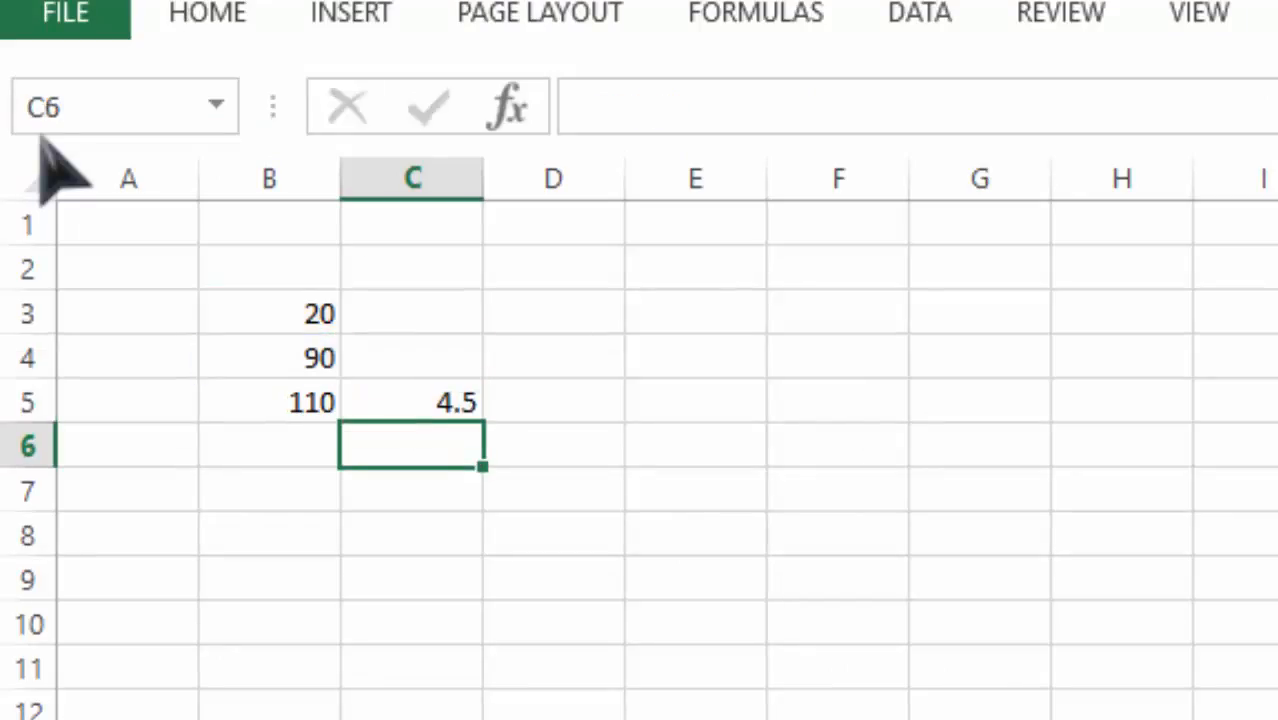
Multiply the two numbers in cell D5 with the formula =B4*B3.
key(Up)
key(Right)
text(=)
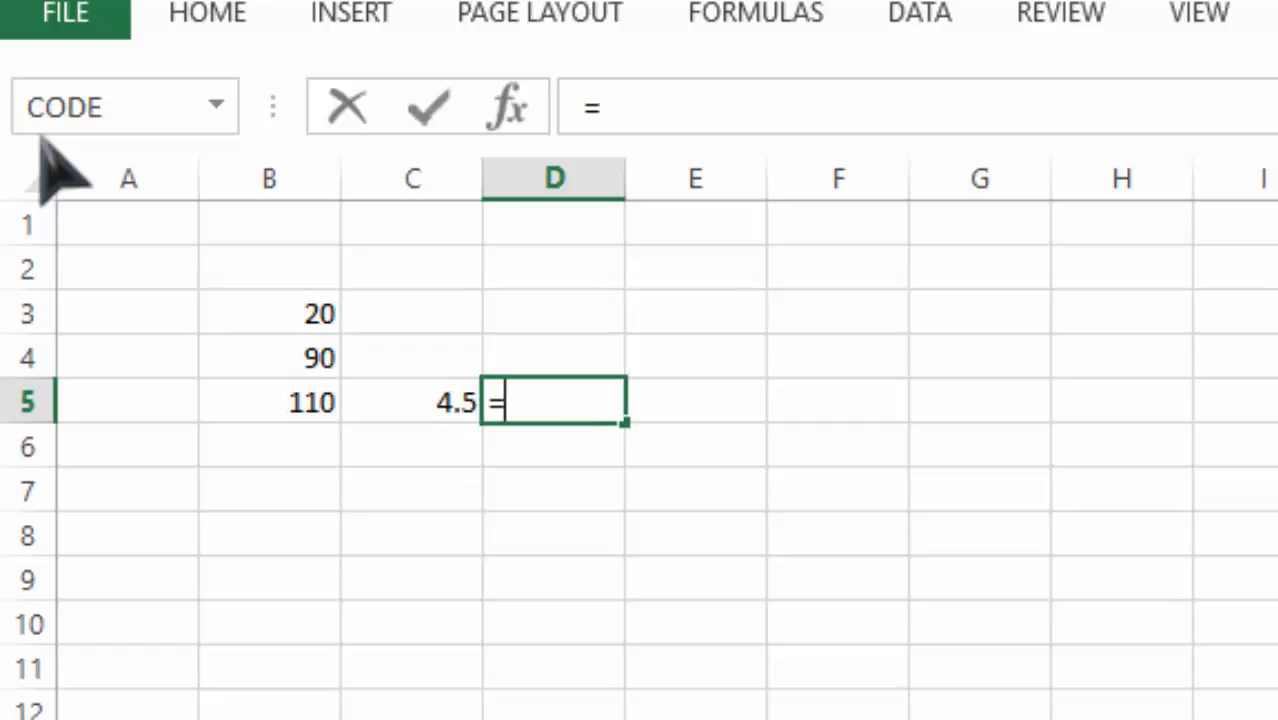
key(Up)
key(Left)
key(Left)
text(*)
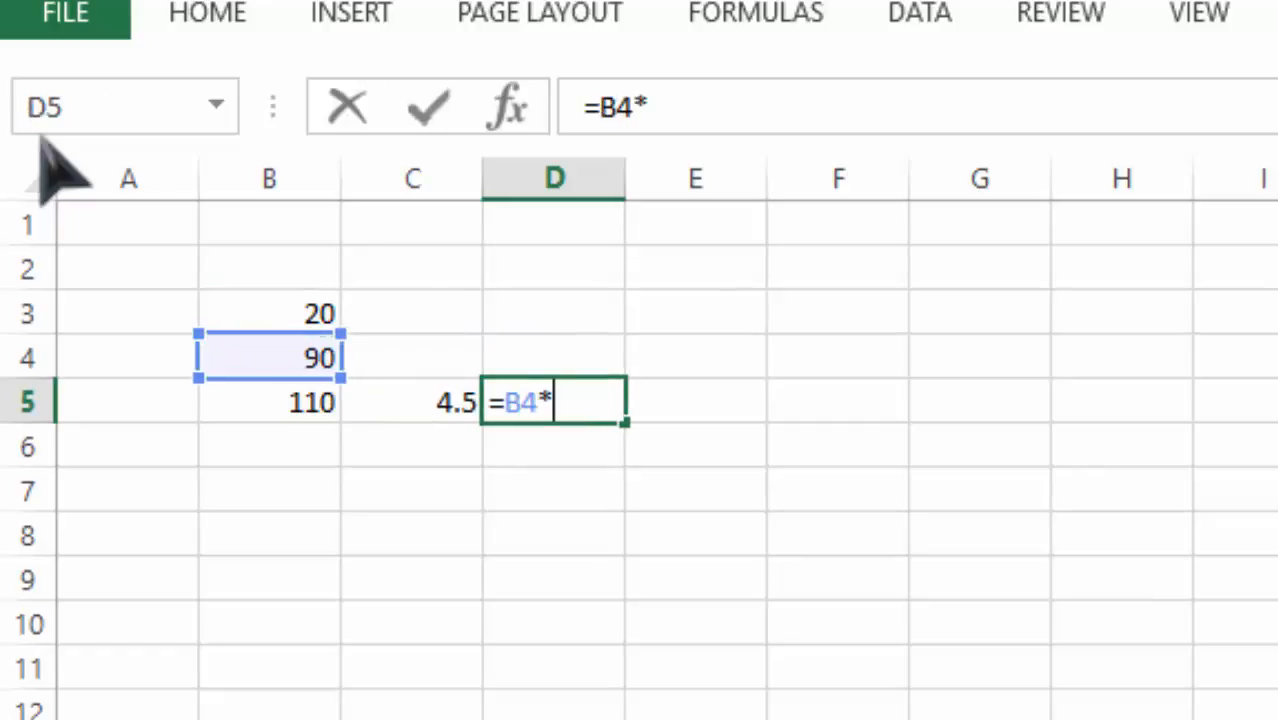
key(Up)
key(Left)
key(Up)
key(Left)
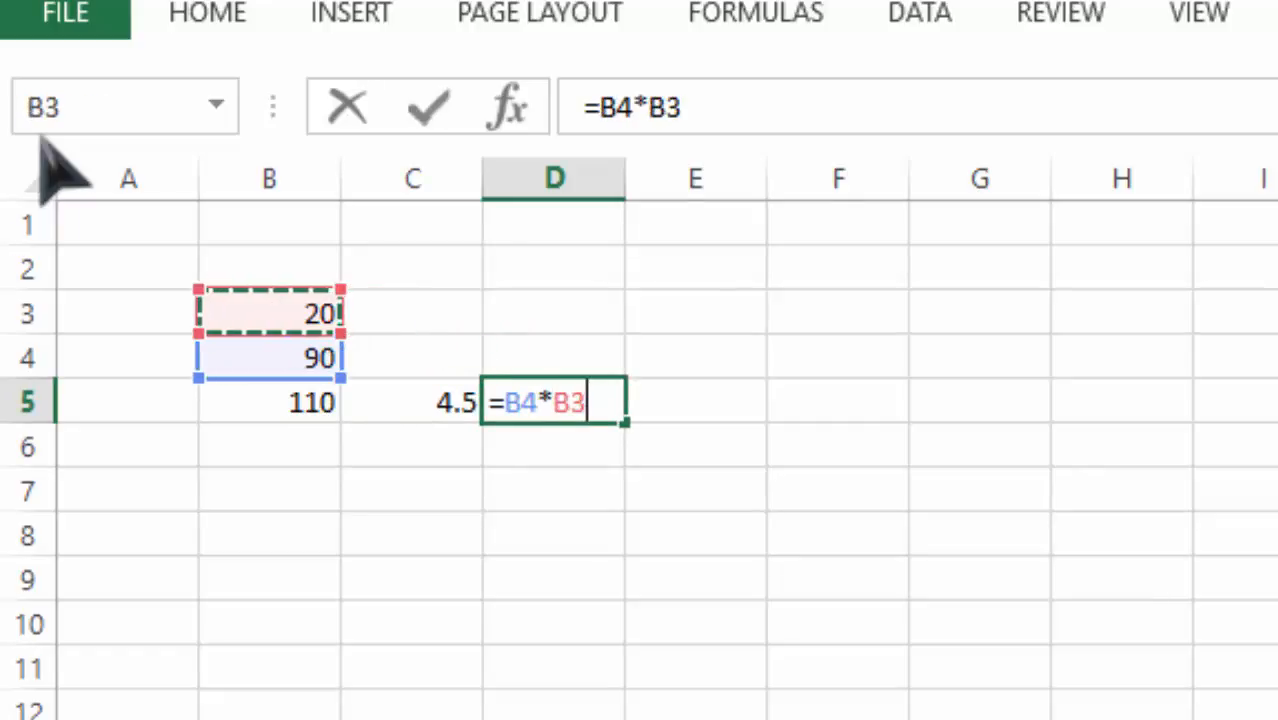
key(Return)
Subtract the first number from the second in cell E5 with the formula =B4-B3.
key(Up)
key(Right)
text(=)
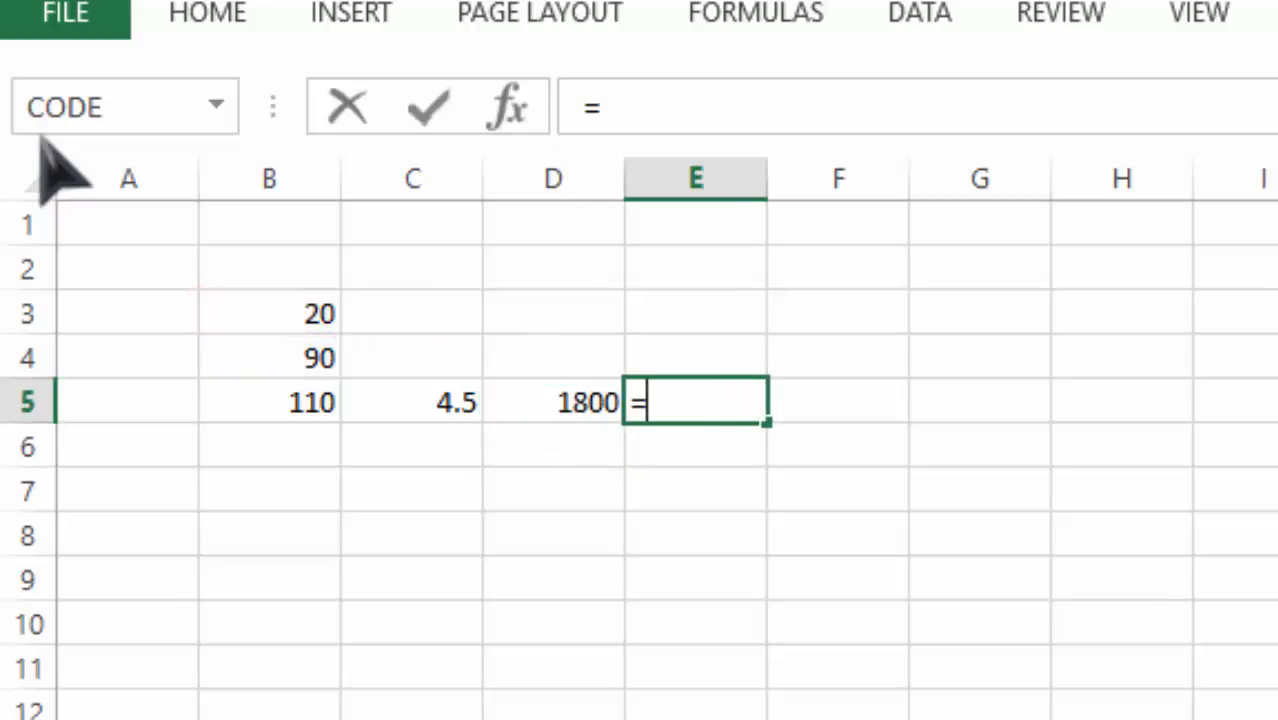
key(Up)
key(Left)
key(Left)
key(Left)
text(-)
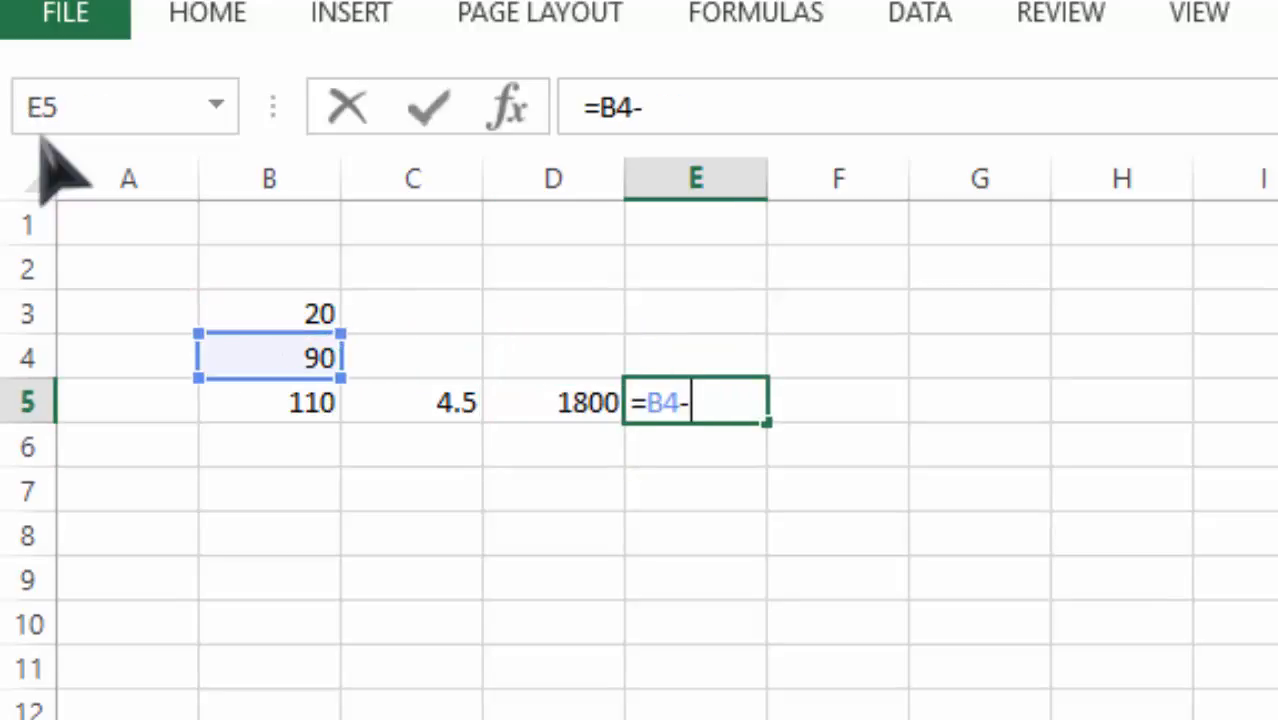
key(Up)
key(Left)
key(Up)
key(Left)
key(Left)
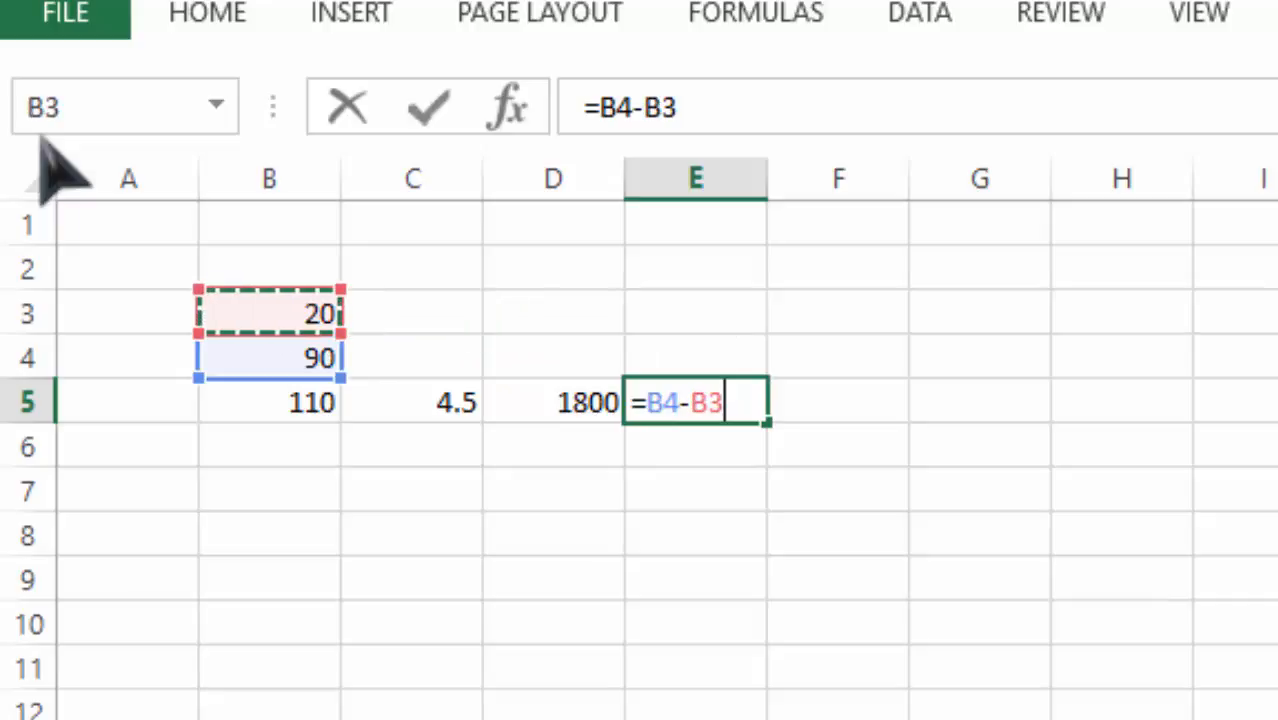
key(Return)
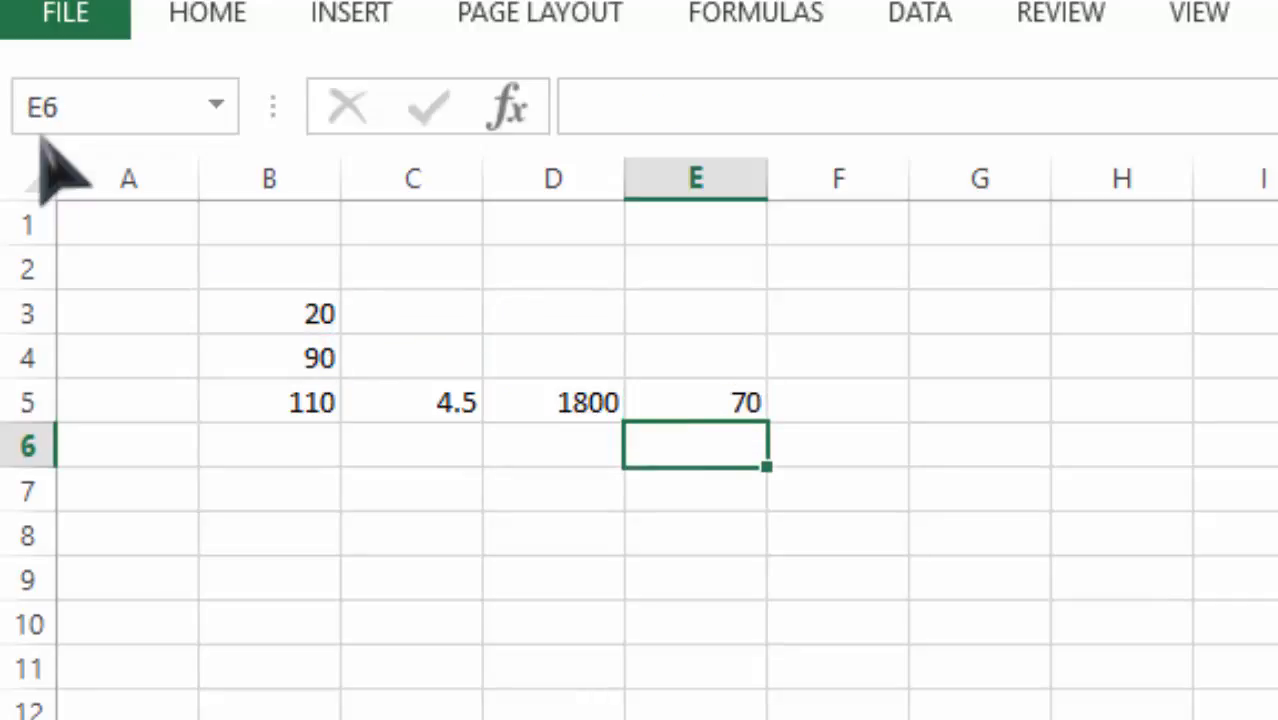
Subtract the second number from the first in cell B7 with the formula =B3-B4.
key(Left)
key(Left)
key(Left)
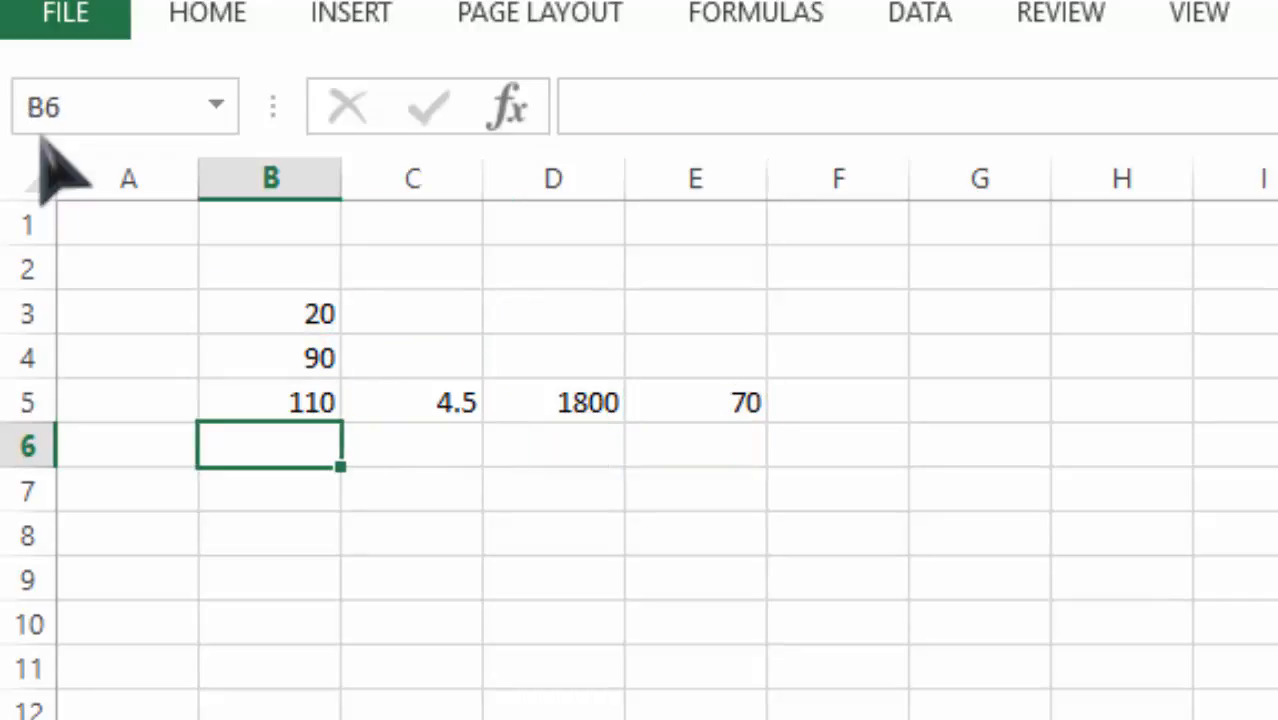
key(Down)
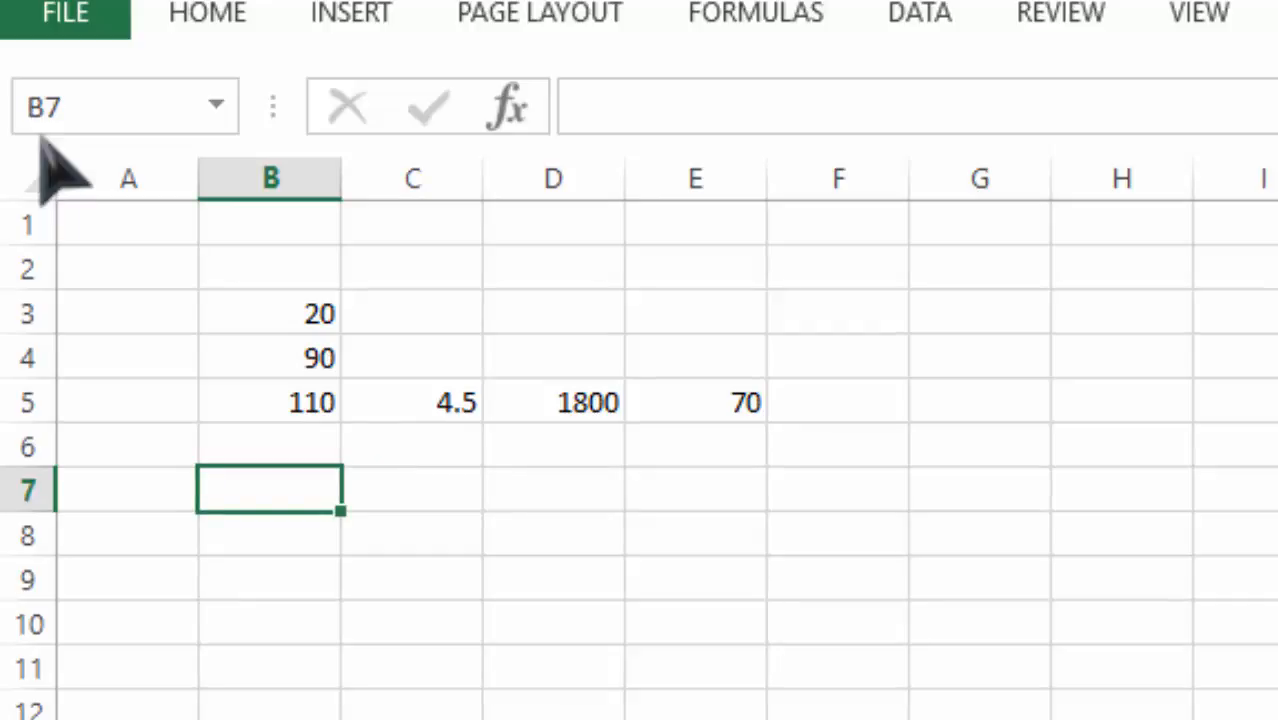
text(=)
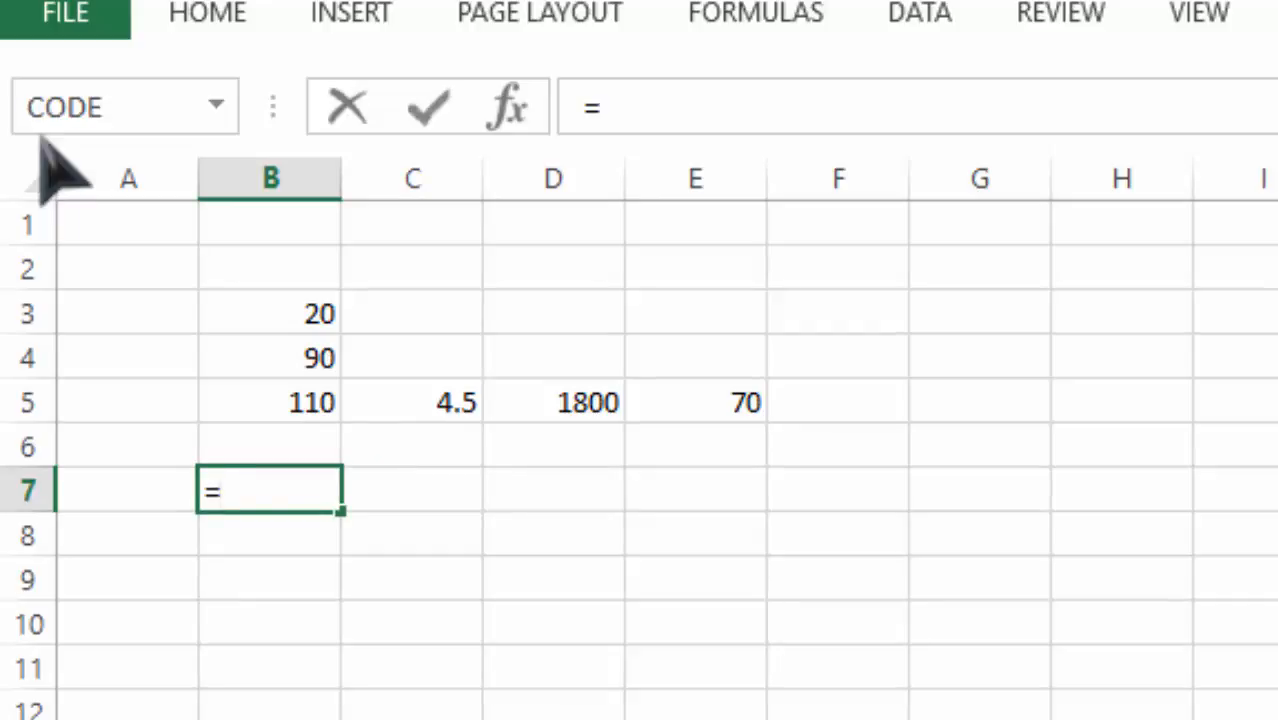
key(Up)
key(Up)
key(Up)
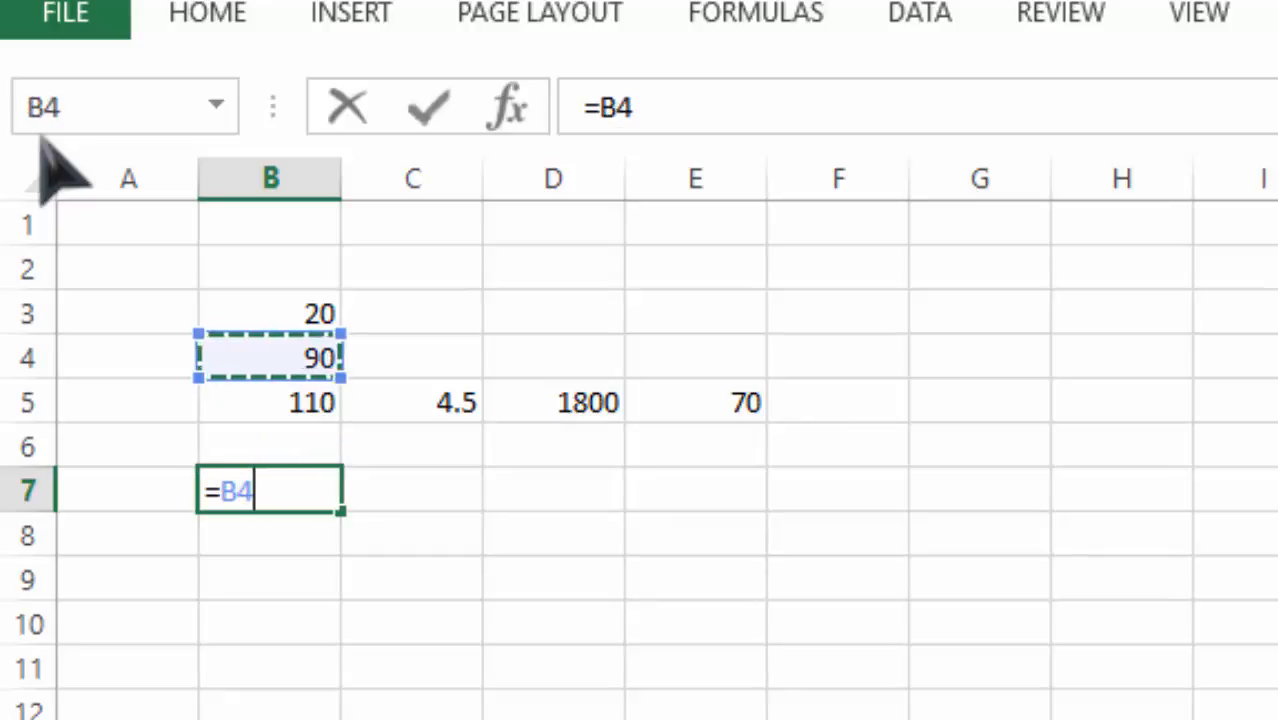
key(Up)
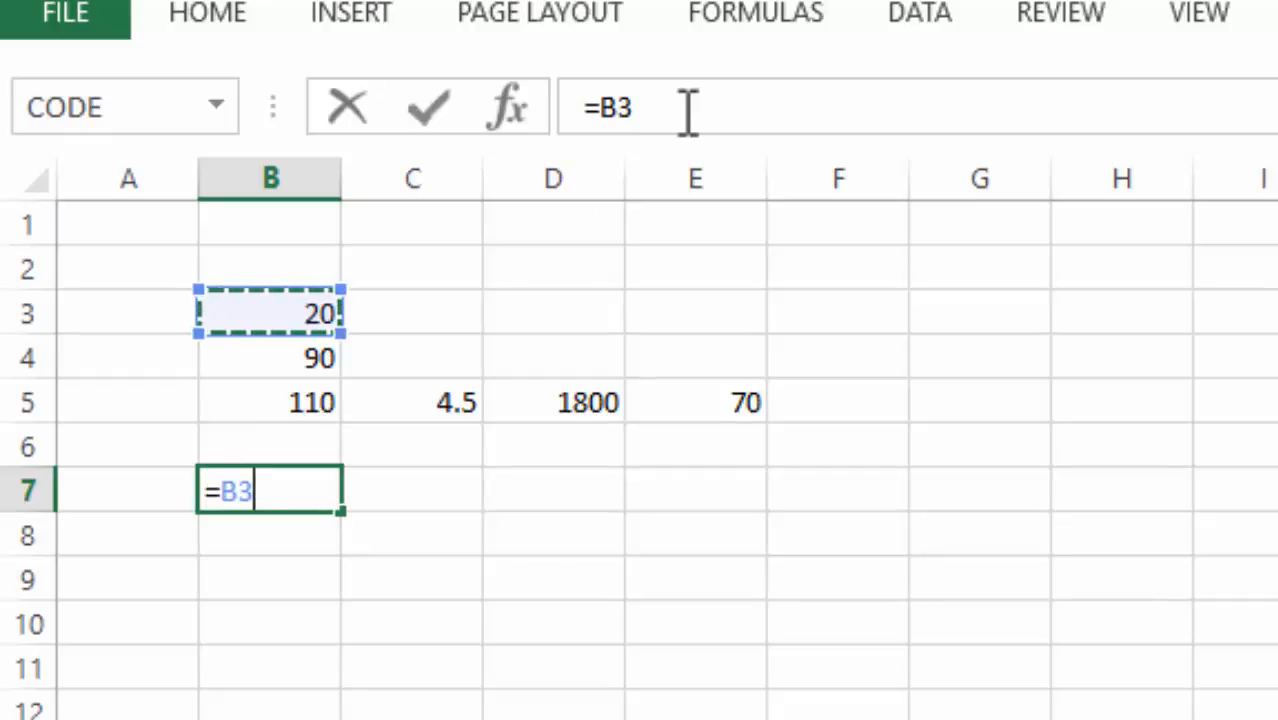
text(=)
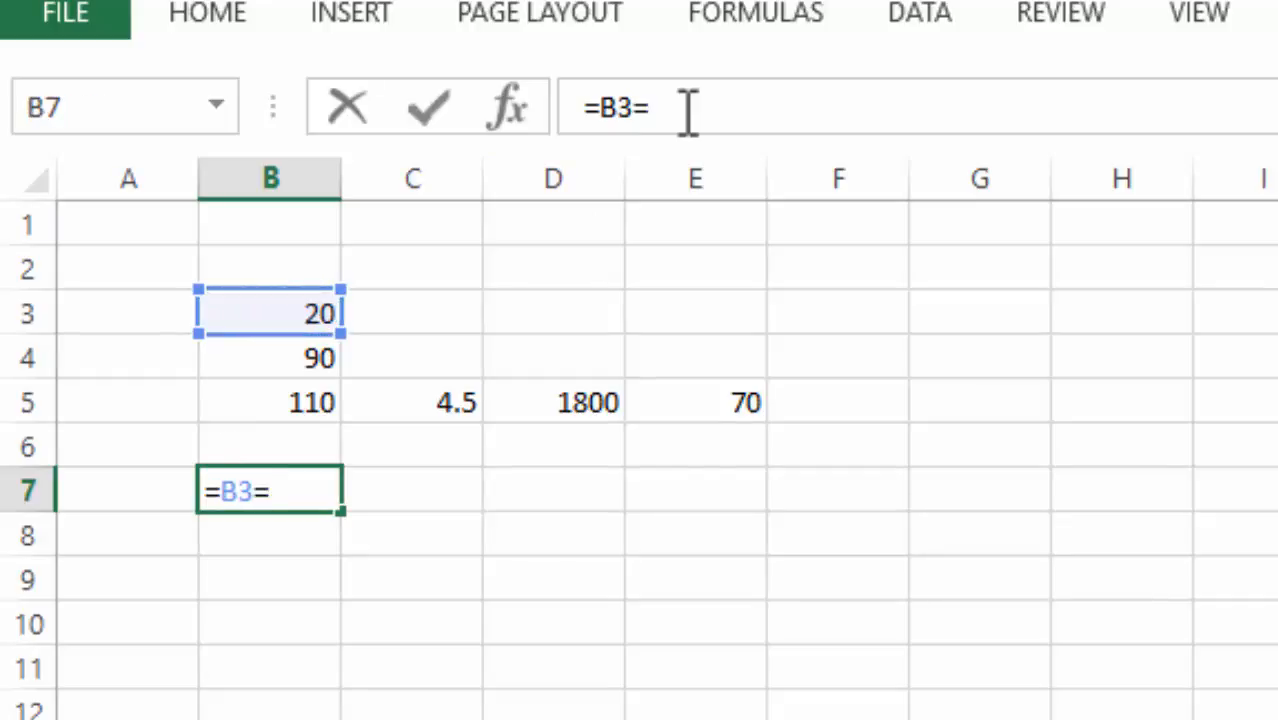
key(BackSpace)
text(-)
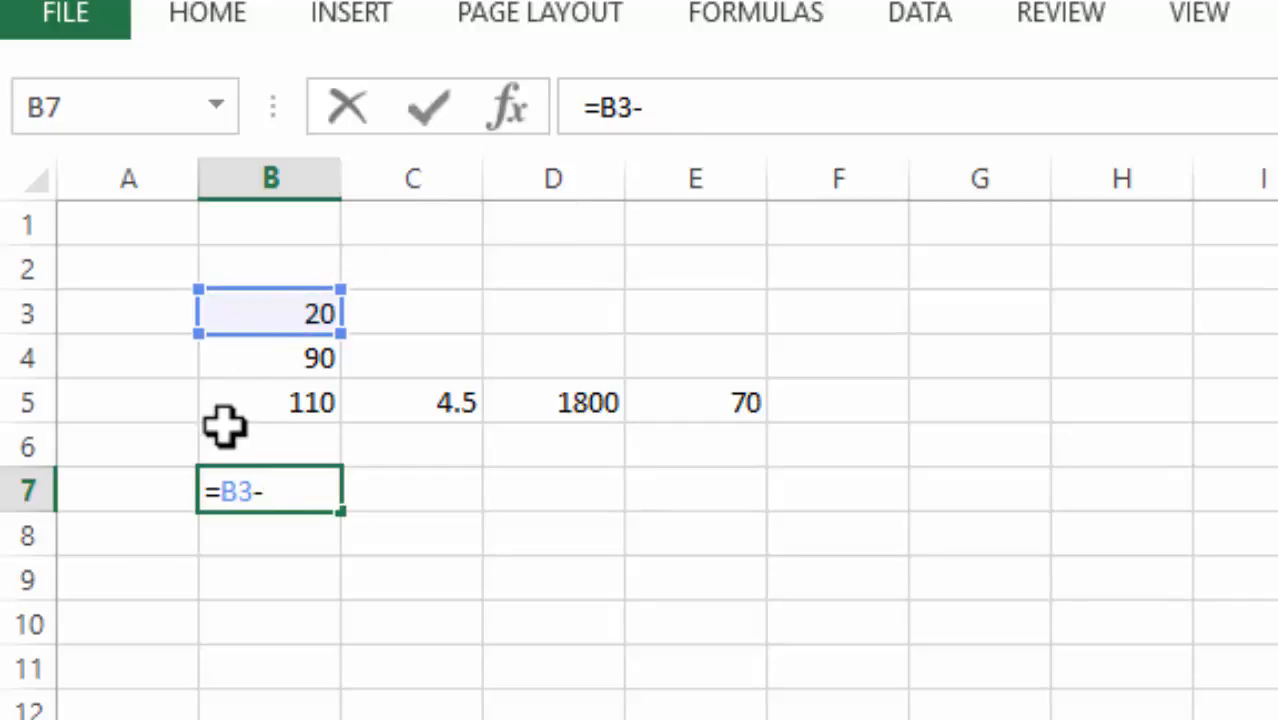
click(275, 352)
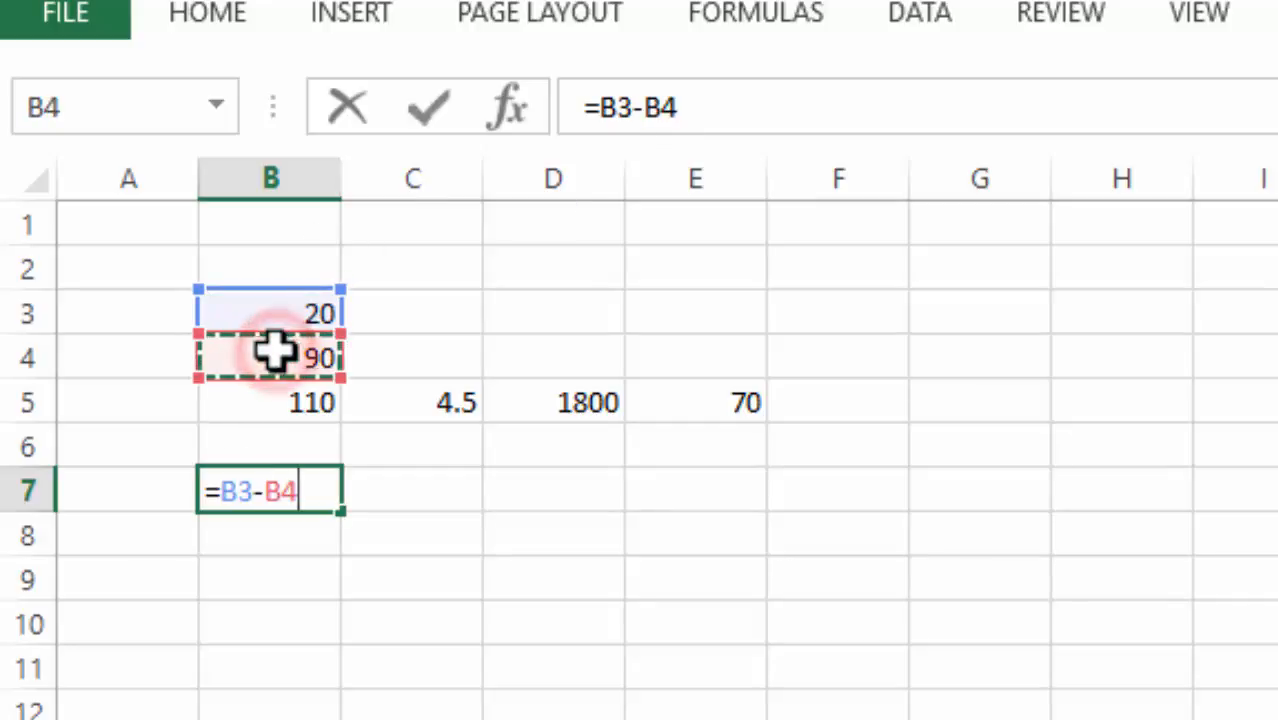
key(Return)
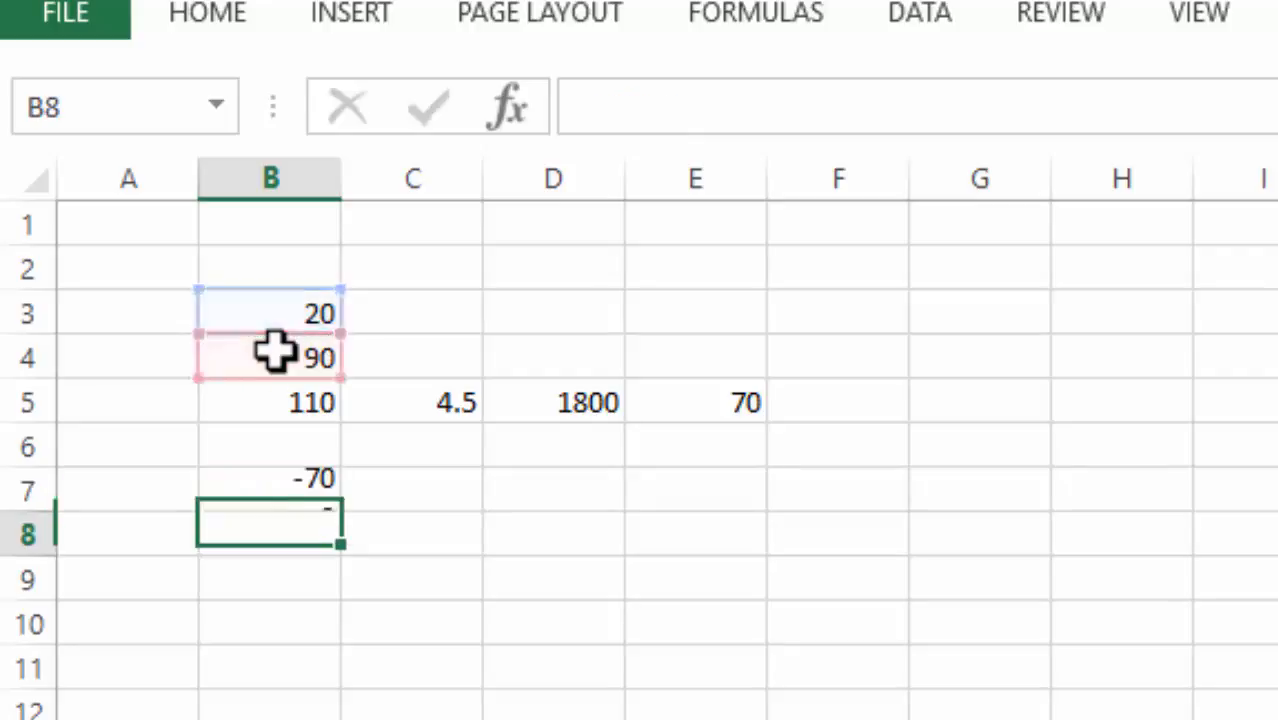
Clear the arithmetic results from the range B5:E7.
key(Up)
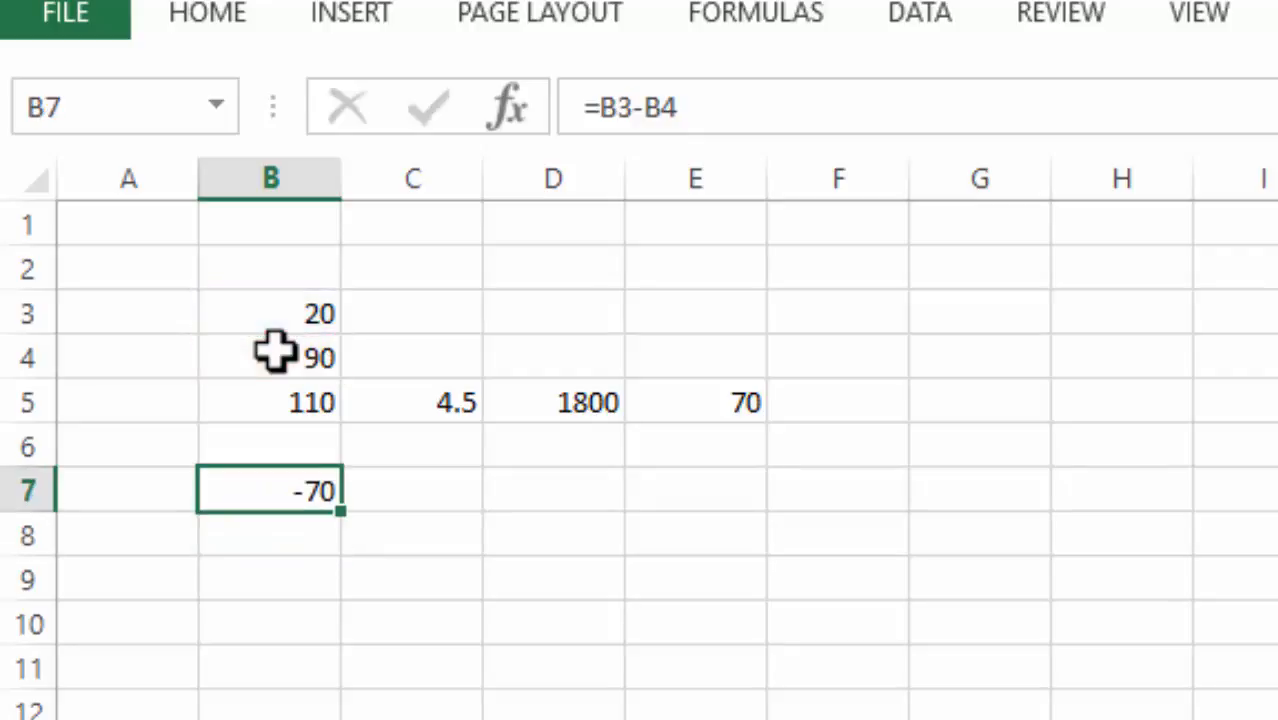
key(shift+Up)
key(shift+Up)
key(shift+Right)
key(shift+Right)
key(shift+Right)
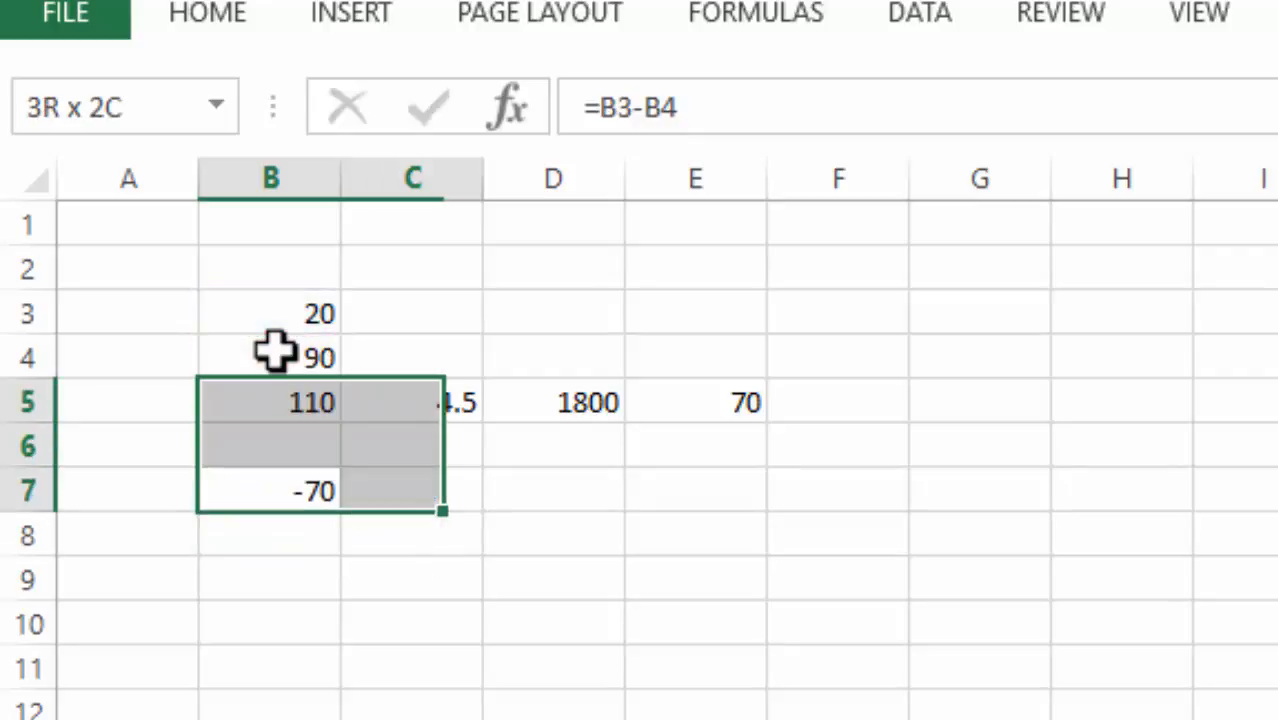
key(Delete)
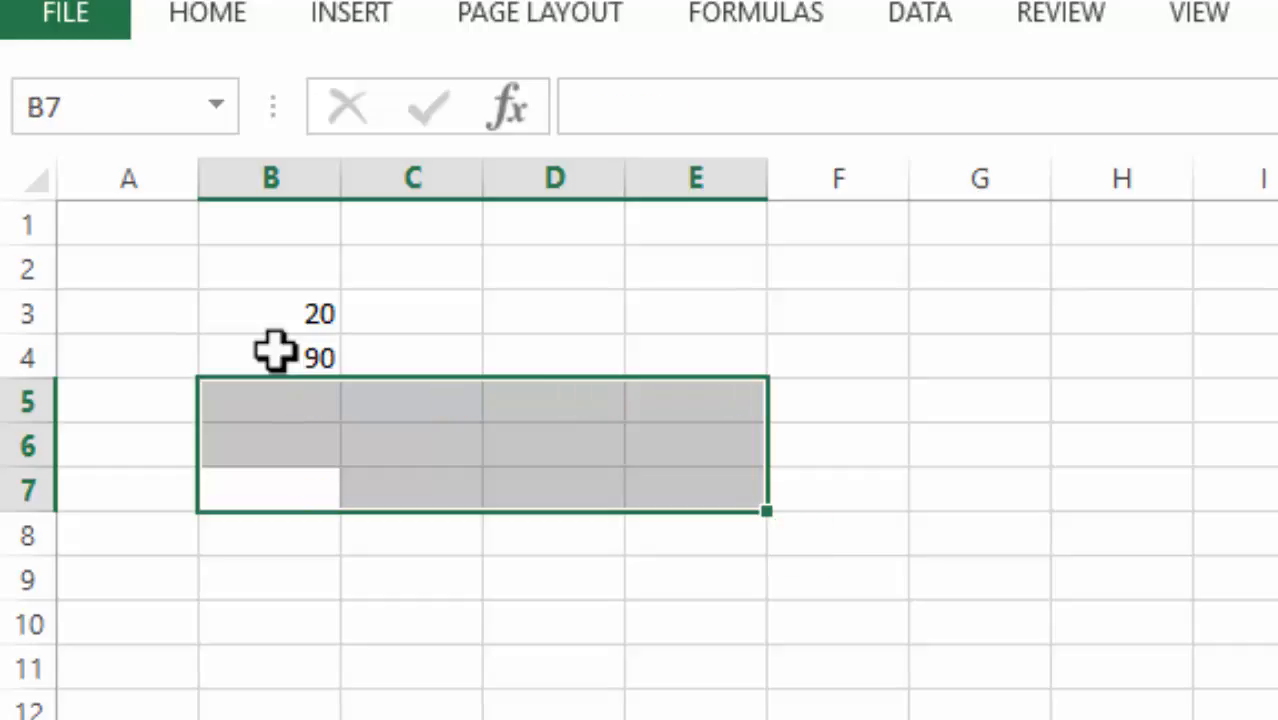
key(Up)
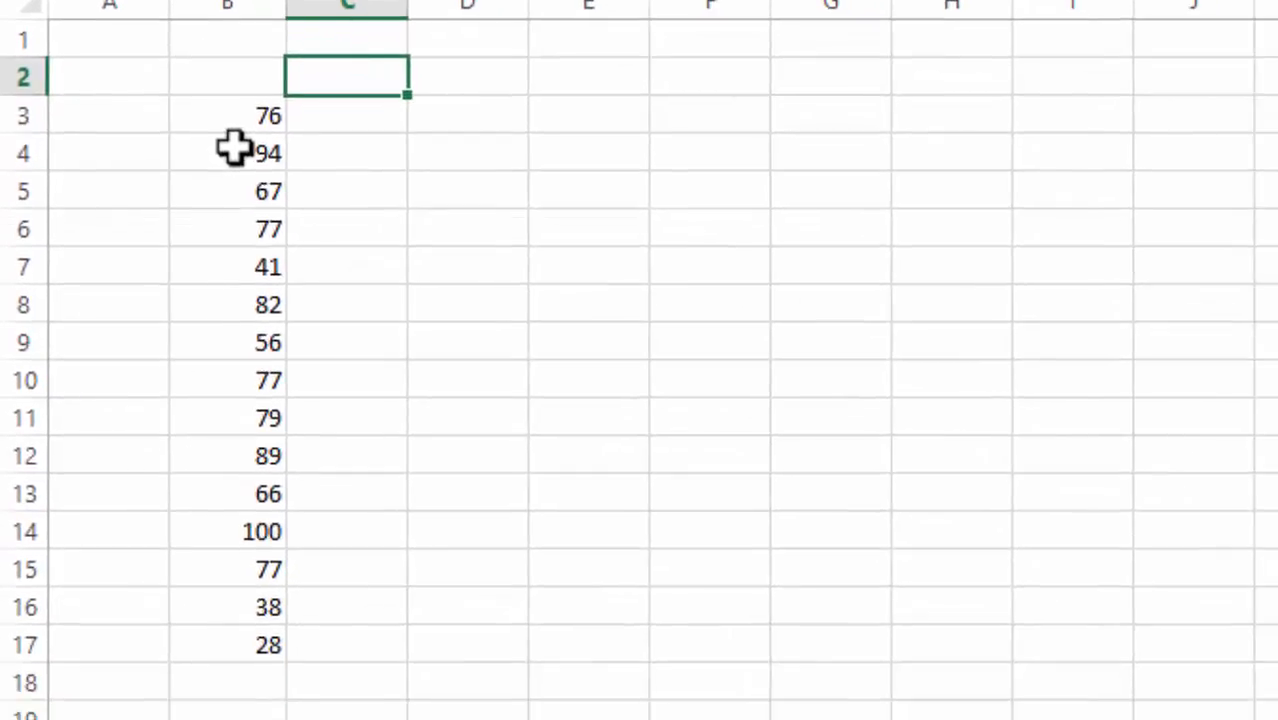
Highlight the full list of numbers in B3:B17.
click(233, 148)
key(Up)
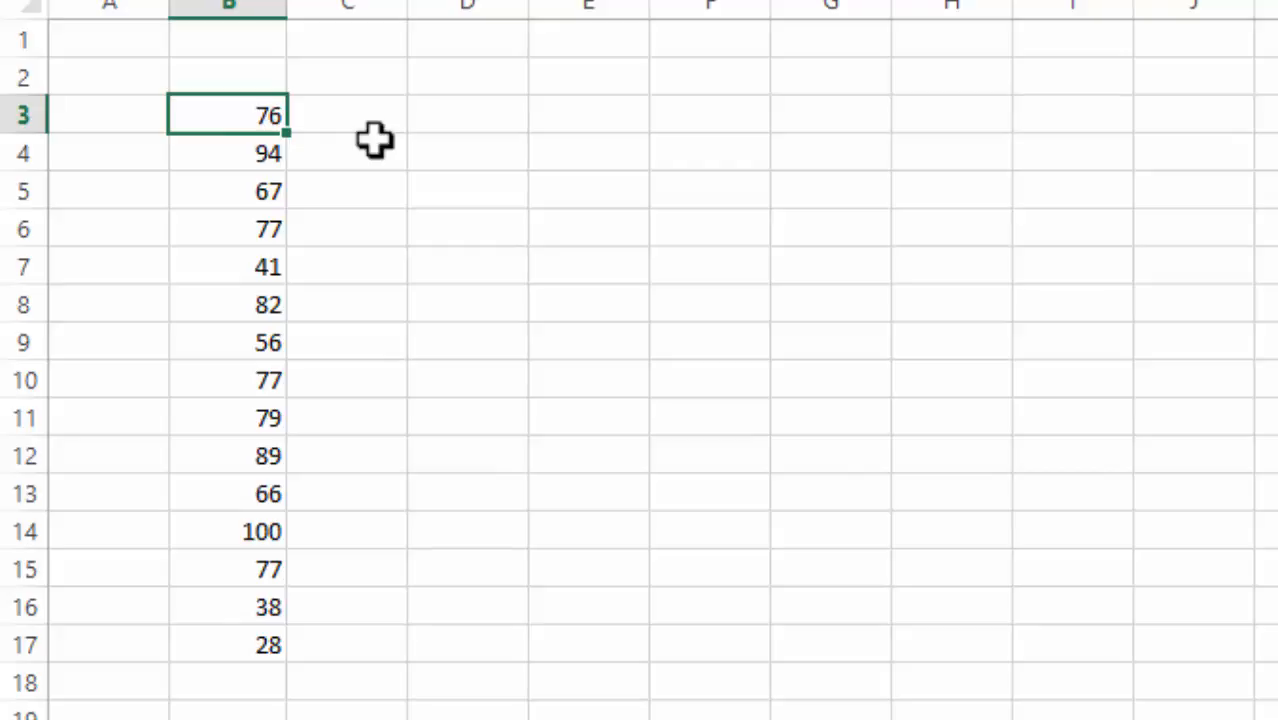
key(shift+Down)
key(shift+Down)
key(shift+Down)
key(shift+Down)
key(shift+Down)
key(shift+Down)
key(shift+Down)
key(shift+Down)
key(shift+Down)
key(shift+Down)
key(shift+Down)
key(shift+Down)
key(shift+Down)
key(shift+Down)
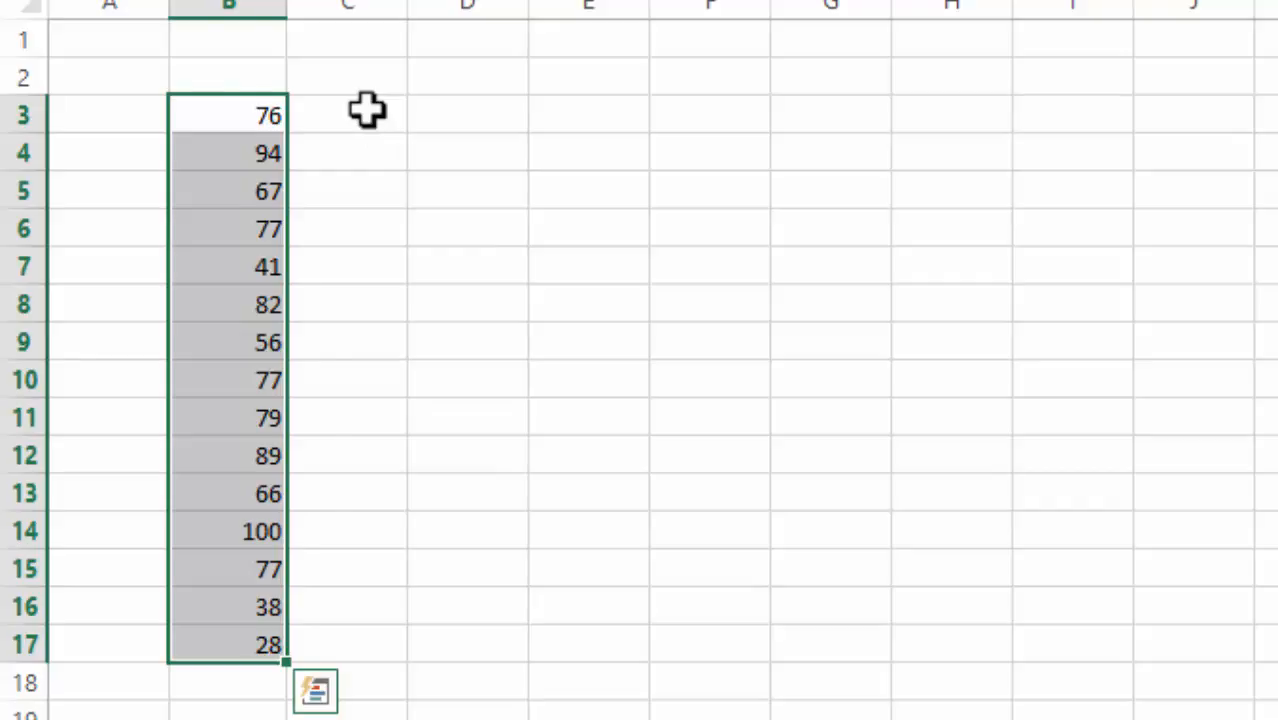
Begin a SUM function in cell C3, beside the first number of the list.
click(367, 112)
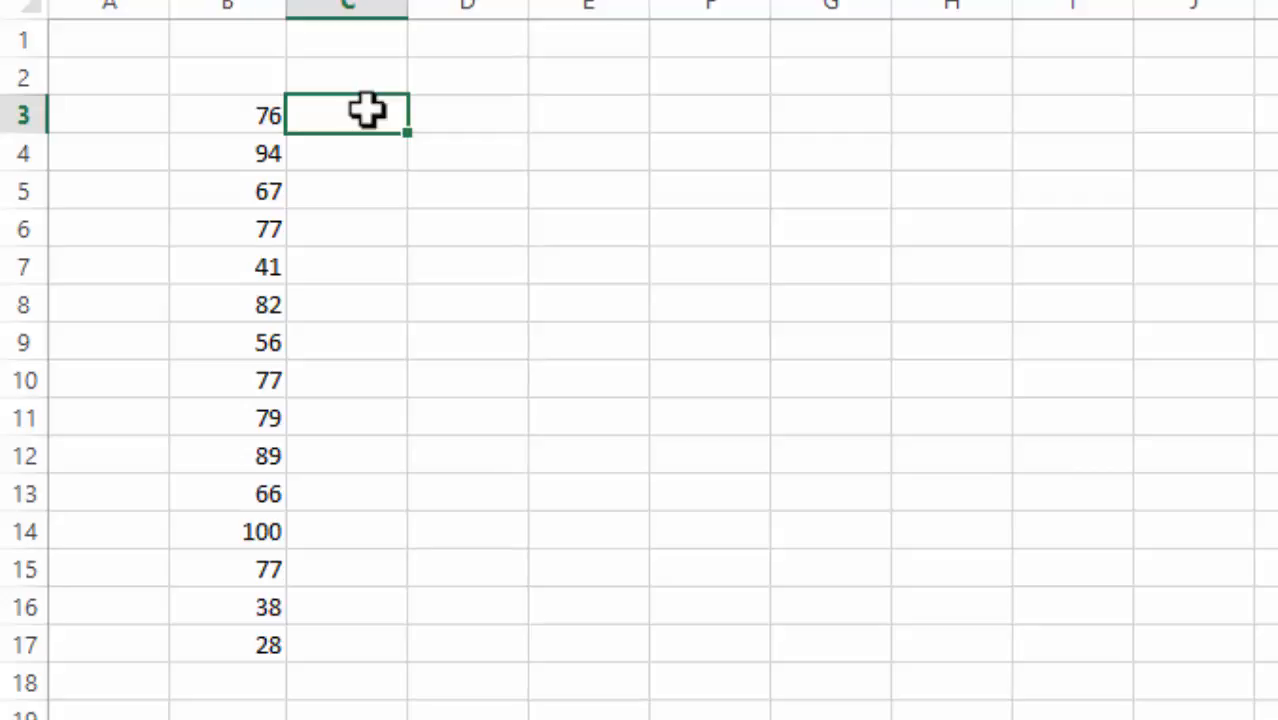
text(=S)
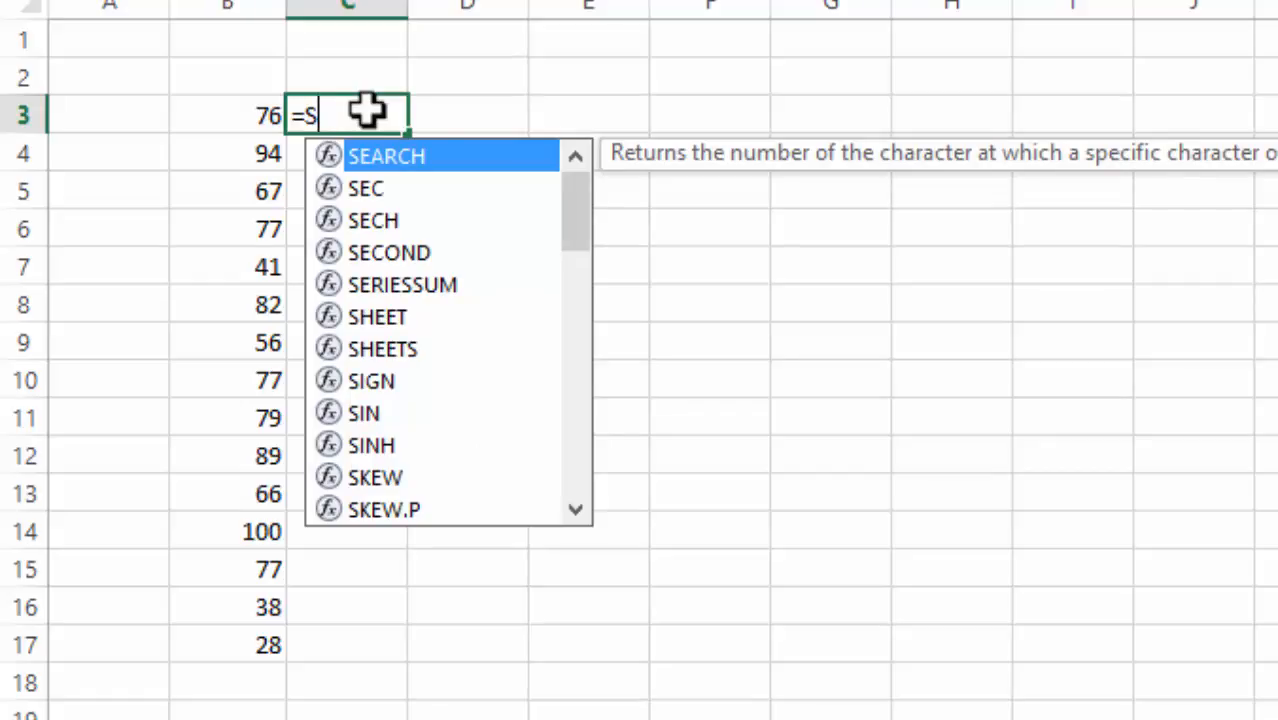
key(BackSpace)
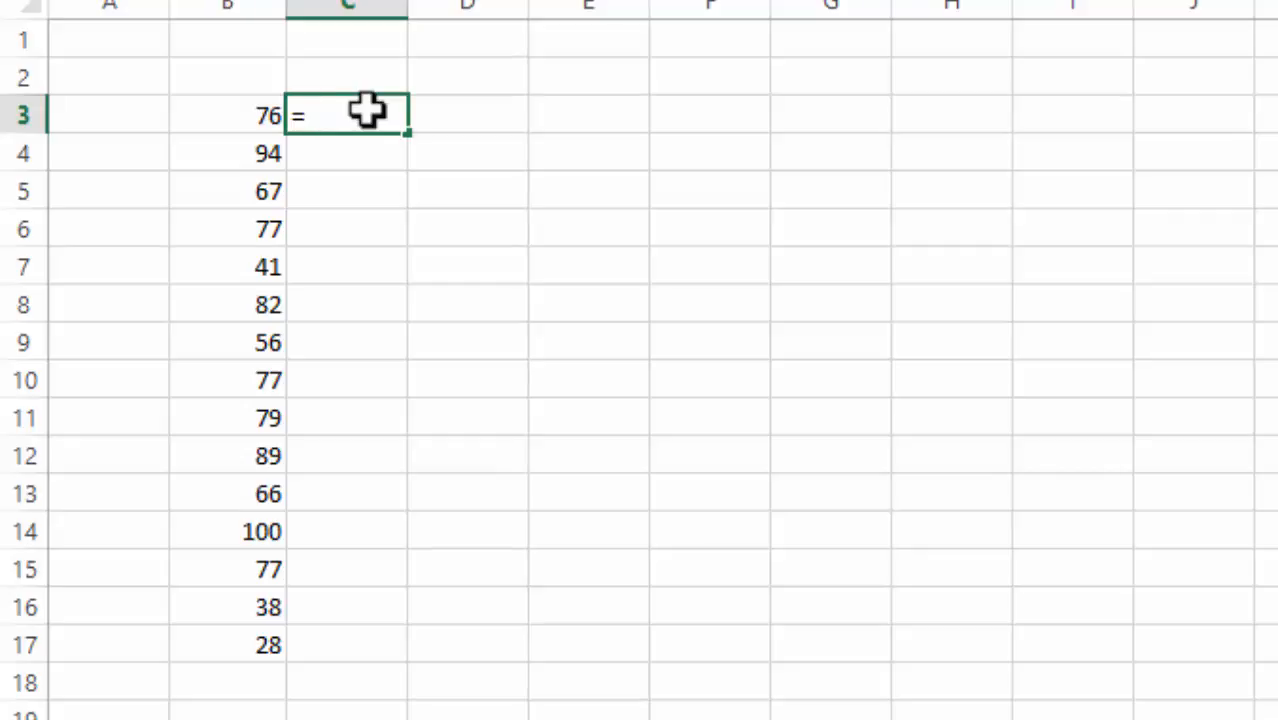
text(SU)
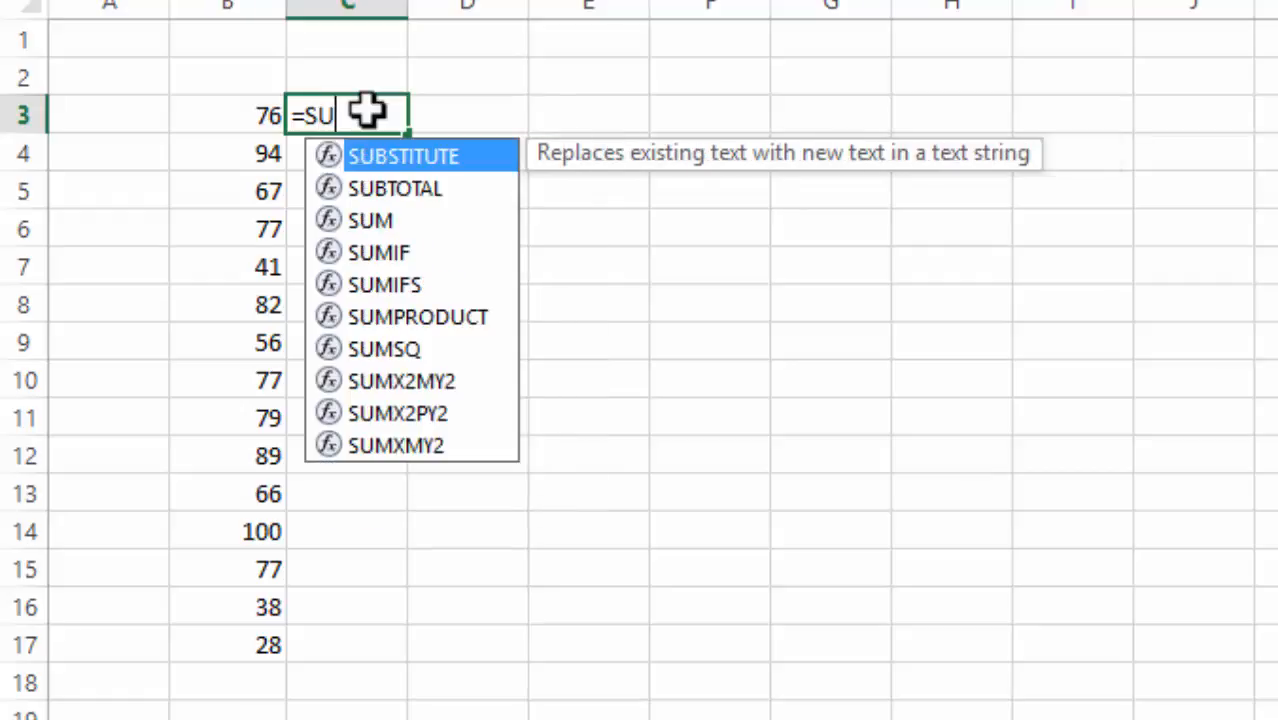
text(M)
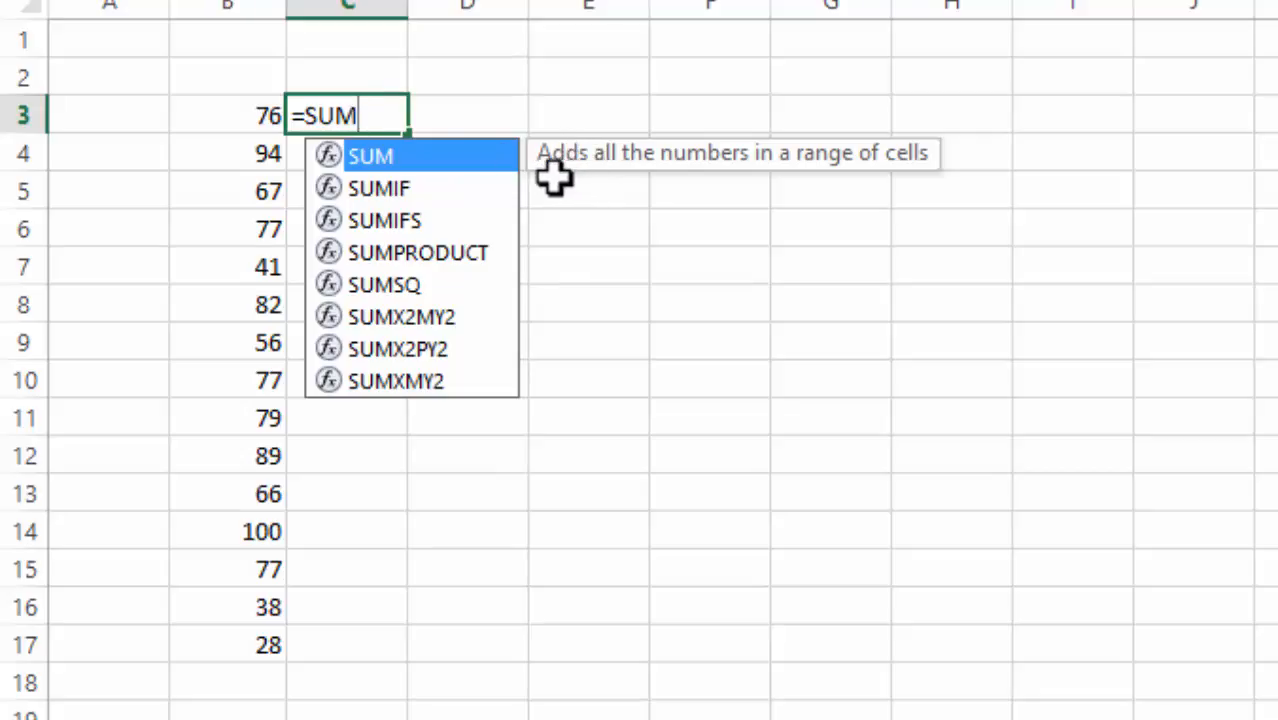
click(475, 186)
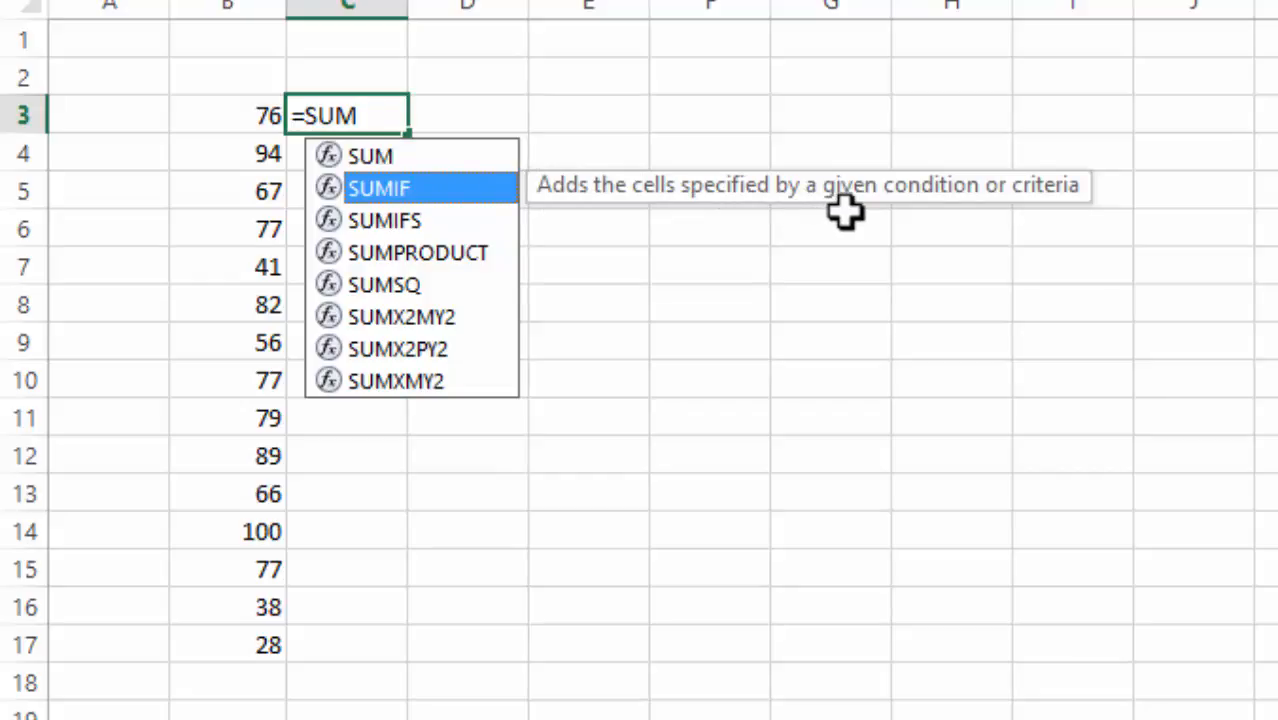
key(Up)
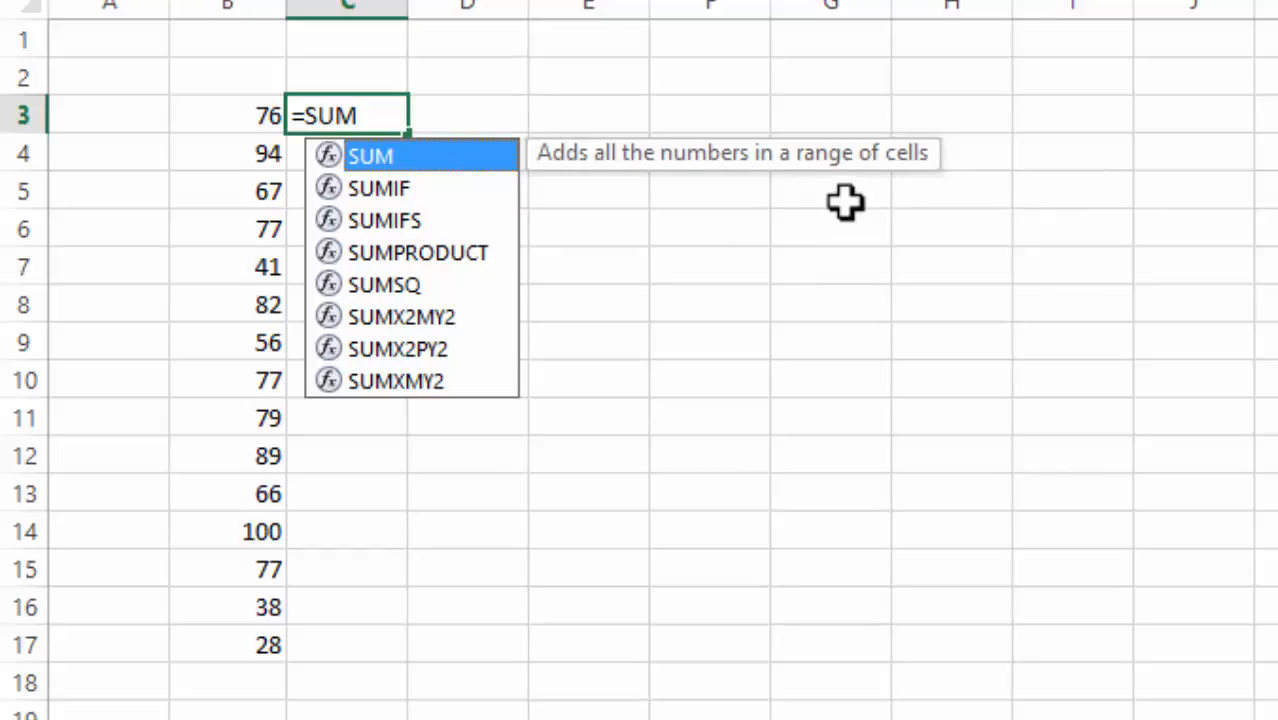
text(()
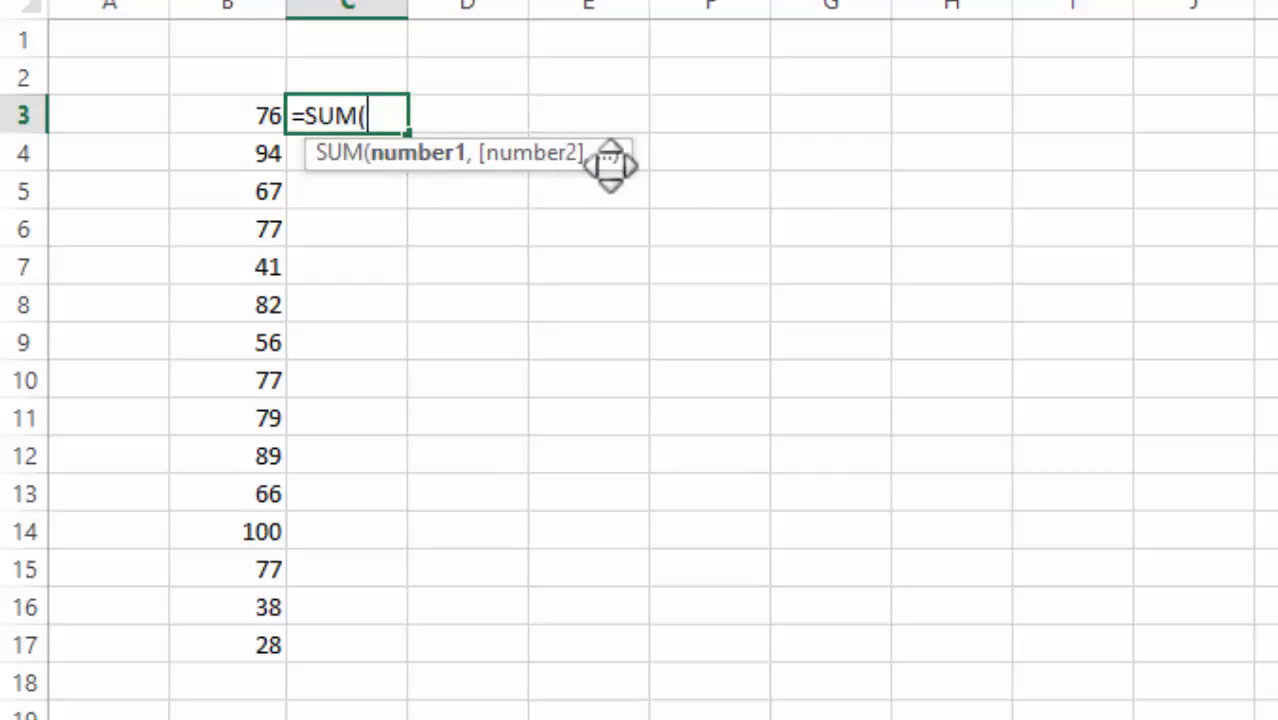
Complete the SUM formula in C3 with the range B3:B17.
click(228, 120)
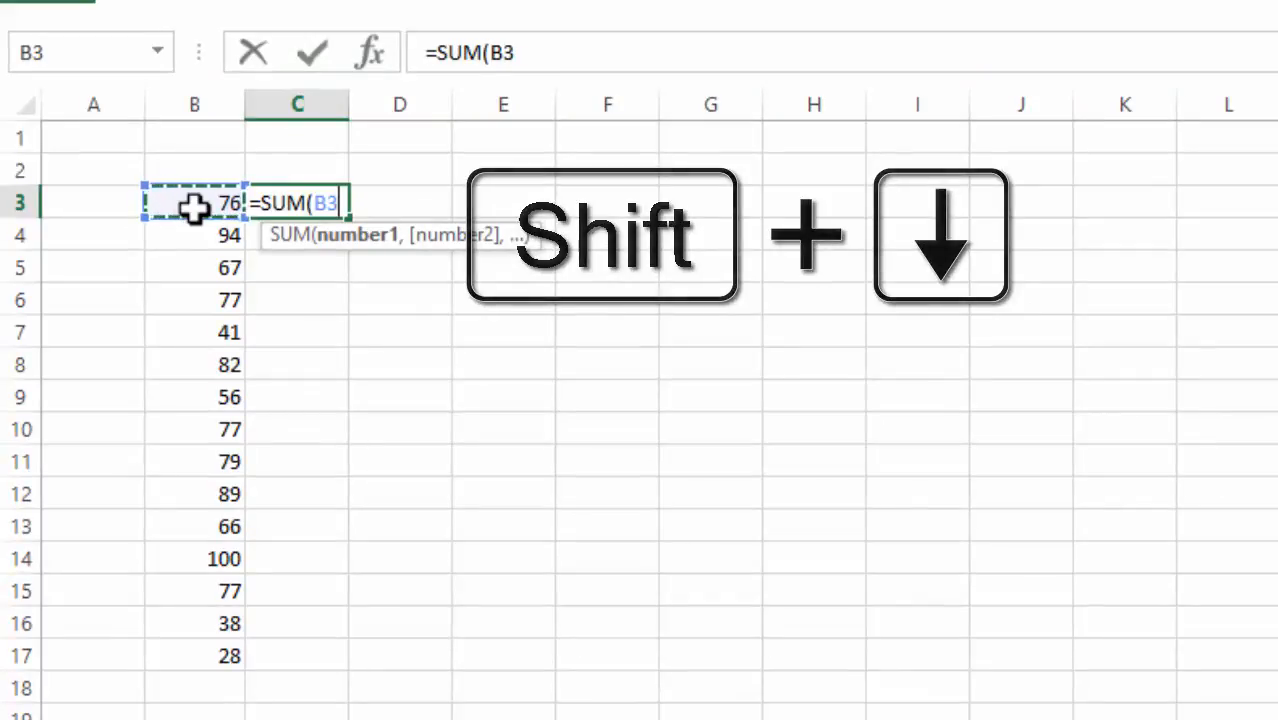
key(shift+Down)
key(shift+Down)
key(shift+Down)
key(shift+Down)
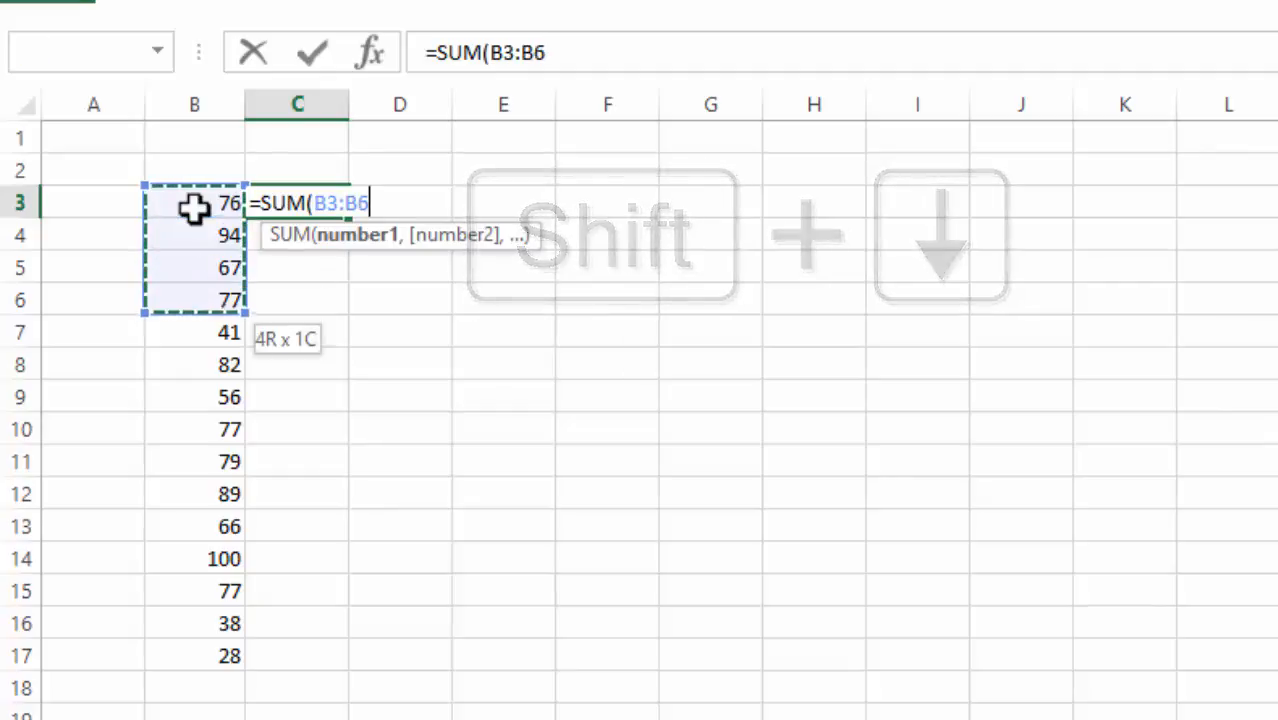
key(shift+Down)
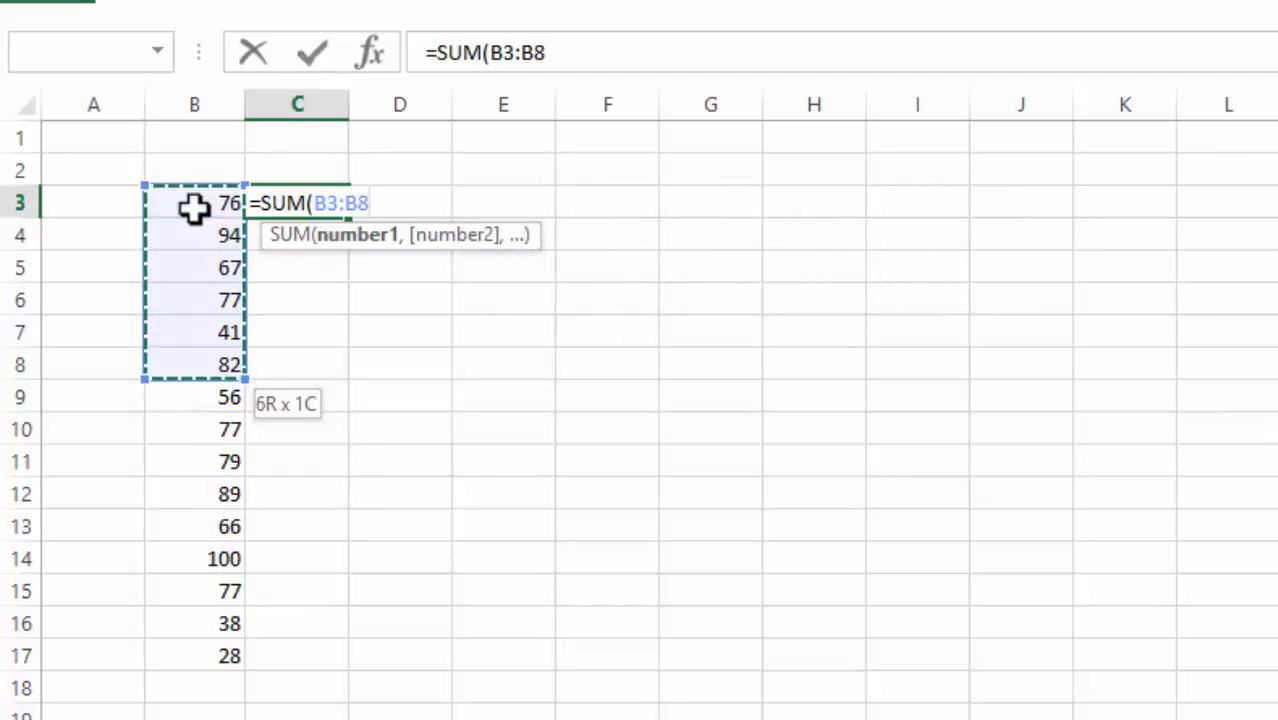
key(shift+Down)
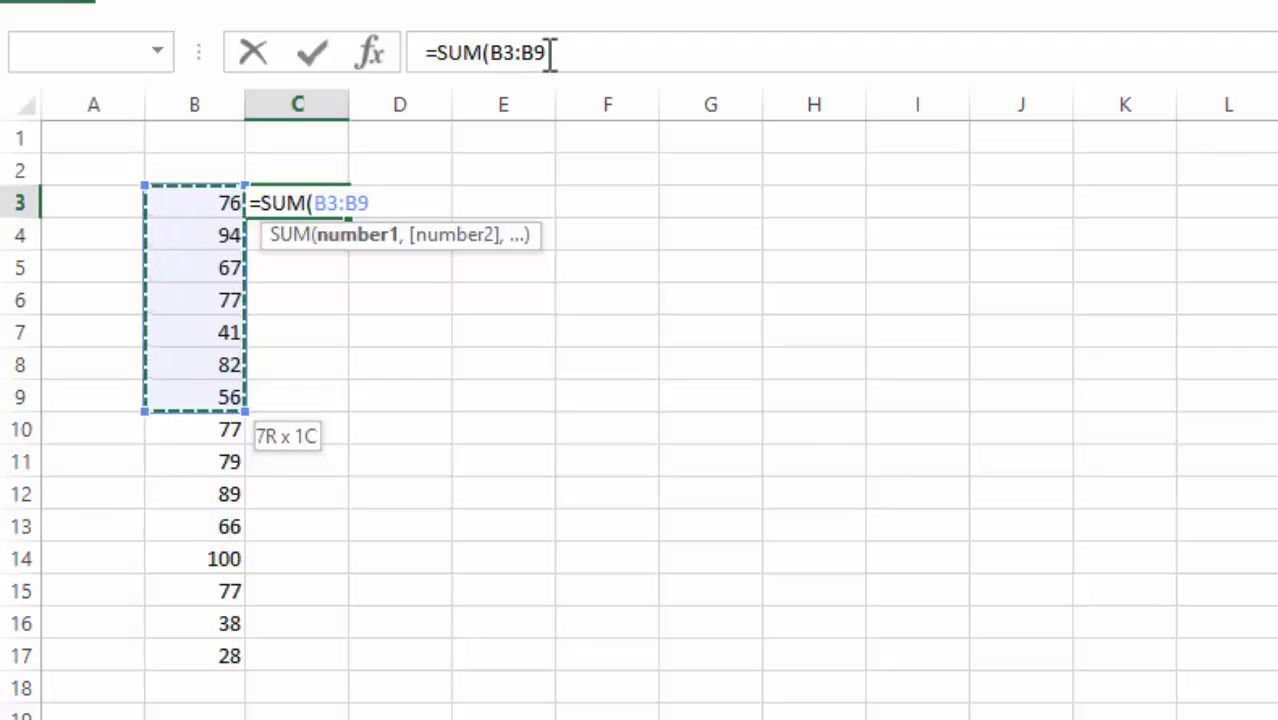
key(shift+Down)
key(shift+Down)
key(shift+Down)
key(shift+Down)
key(shift+Down)
key(shift+Down)
key(shift+Down)
key(shift+Down)
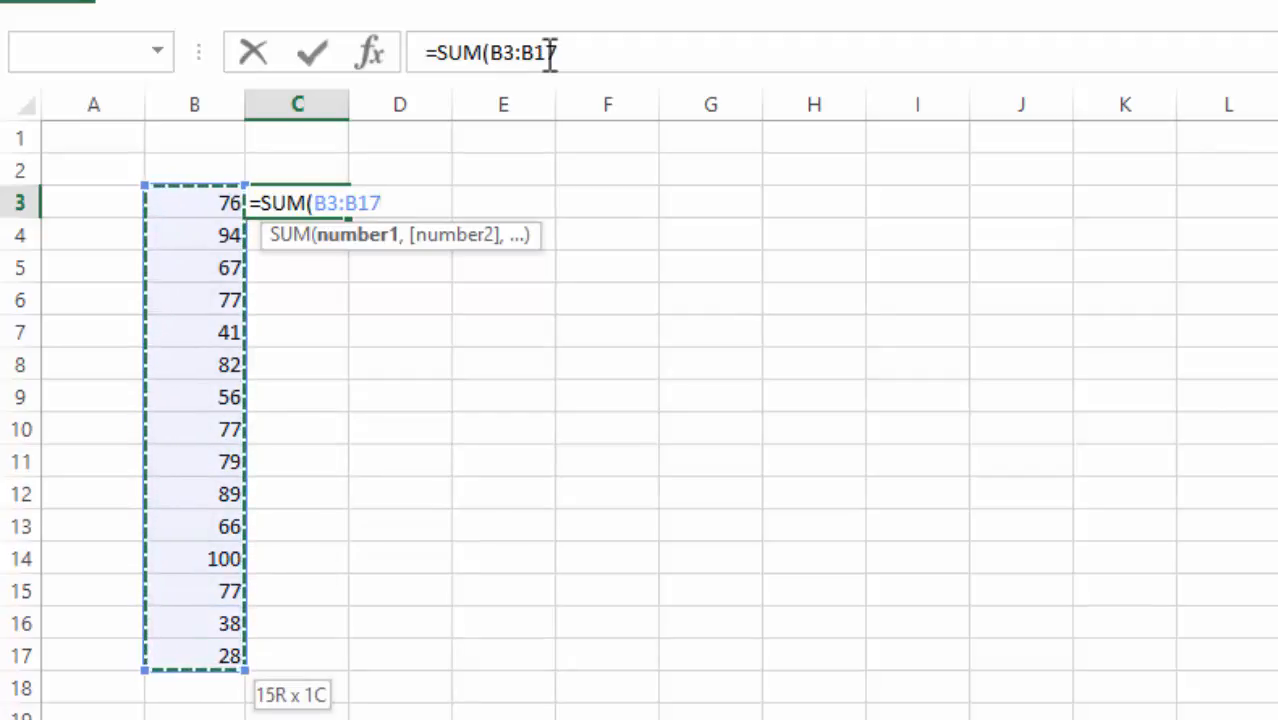
text())
key(Return)
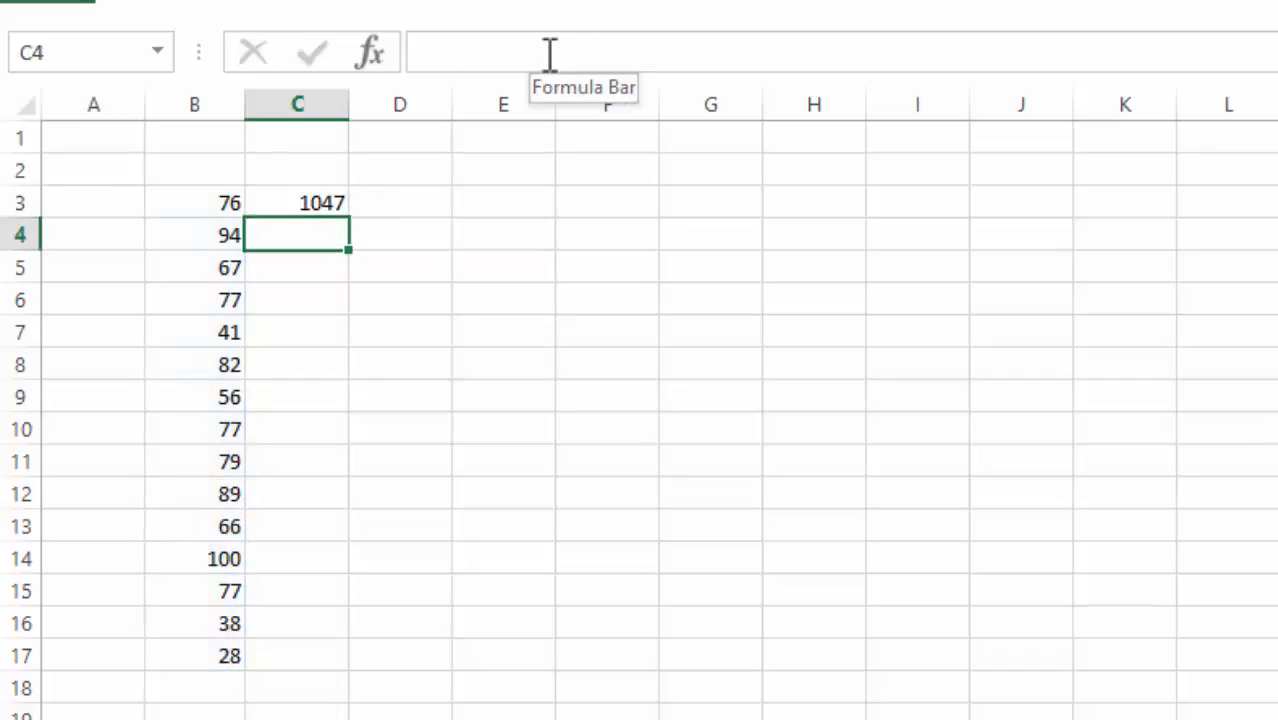
key(Up)
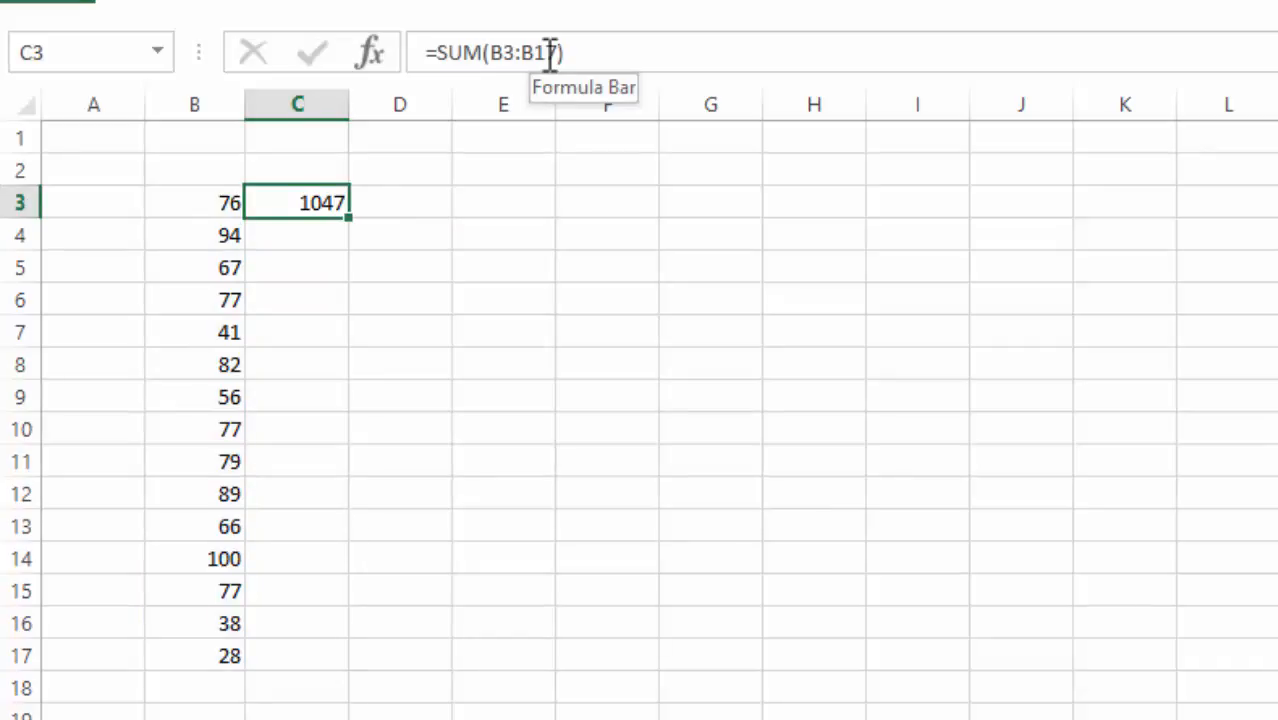
key(Right)
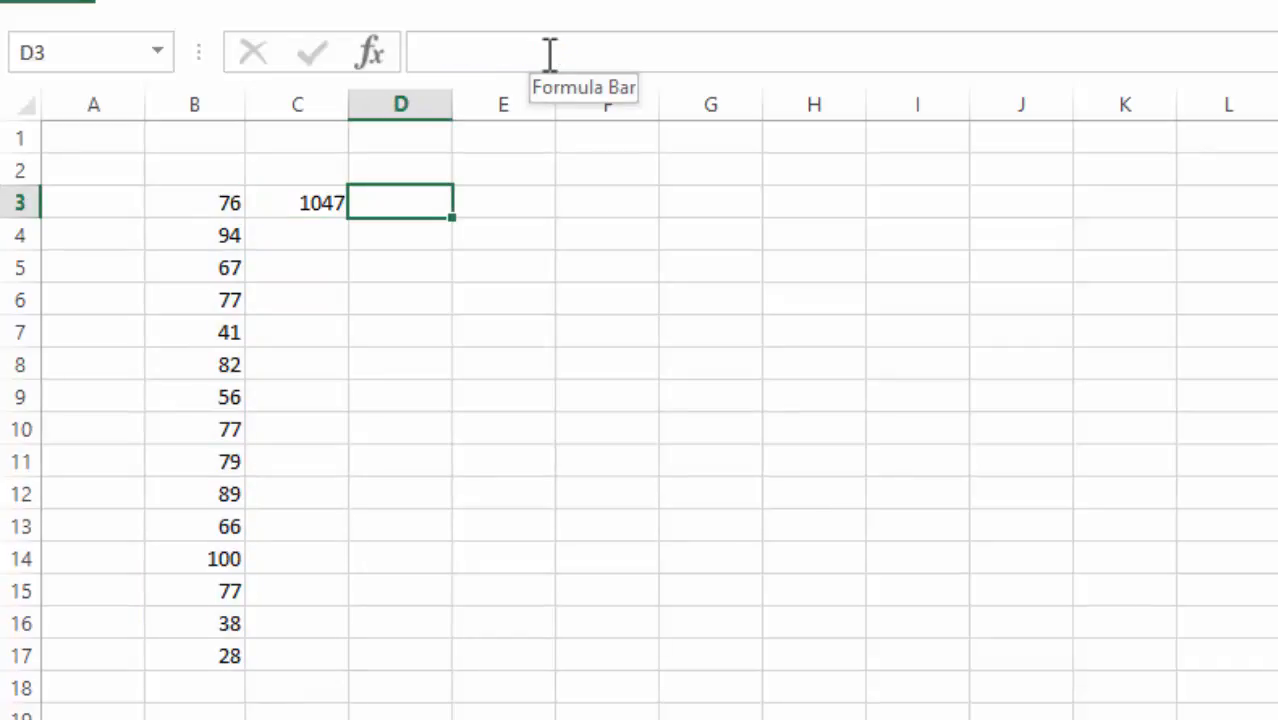
key(Left)
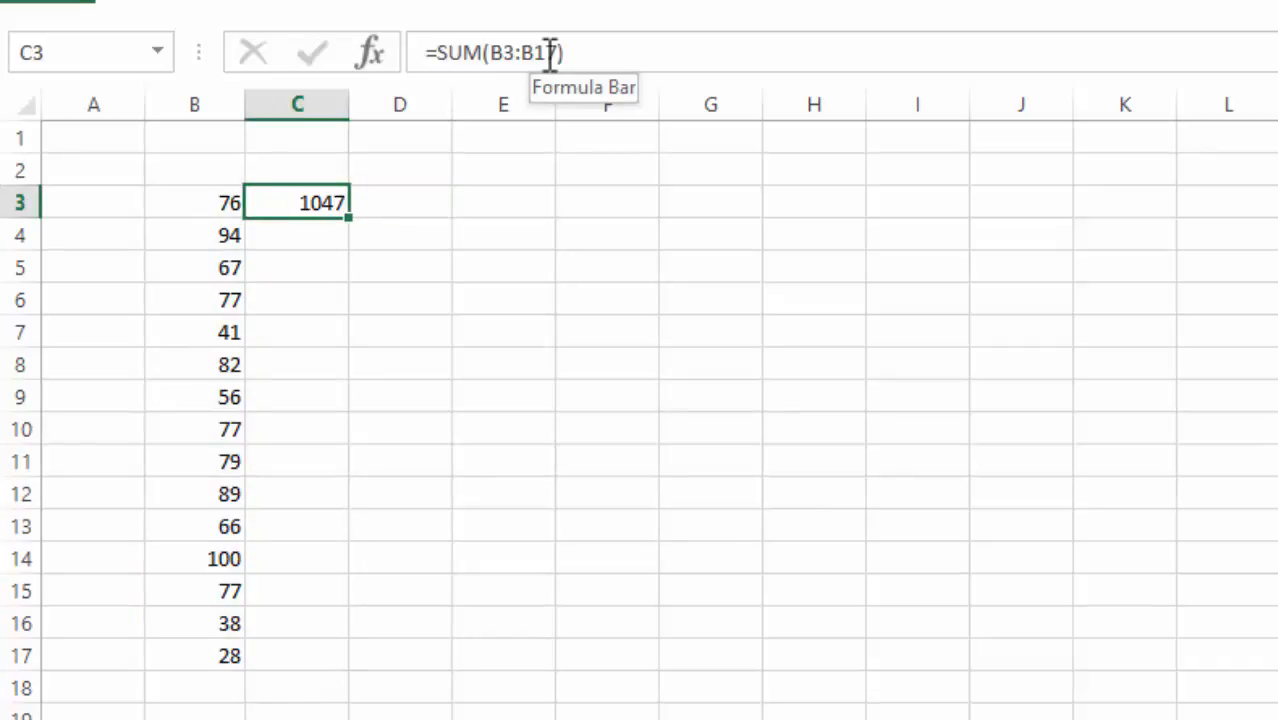
Add the value 25 in cell B18, directly below the list of numbers.
key(Up)
key(Down)
key(Down)
key(Left)
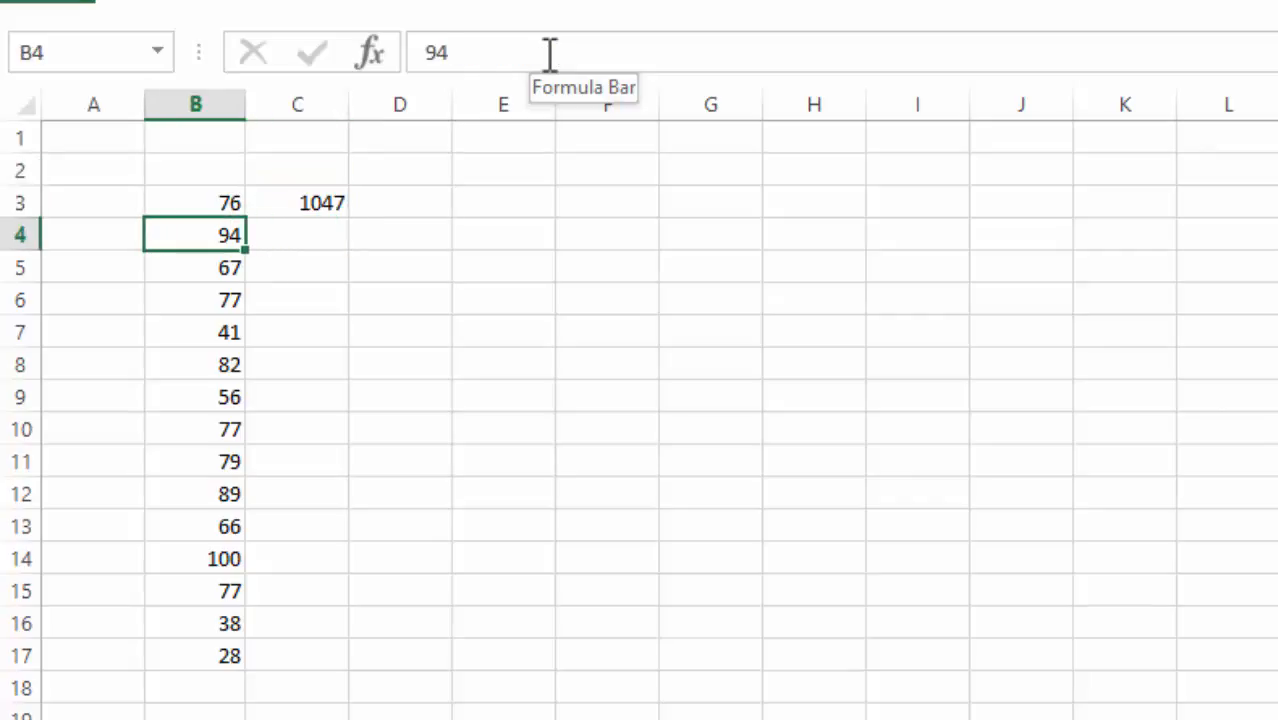
key(Right)
key(Left)
key(ctrl+Down)
key(Down)
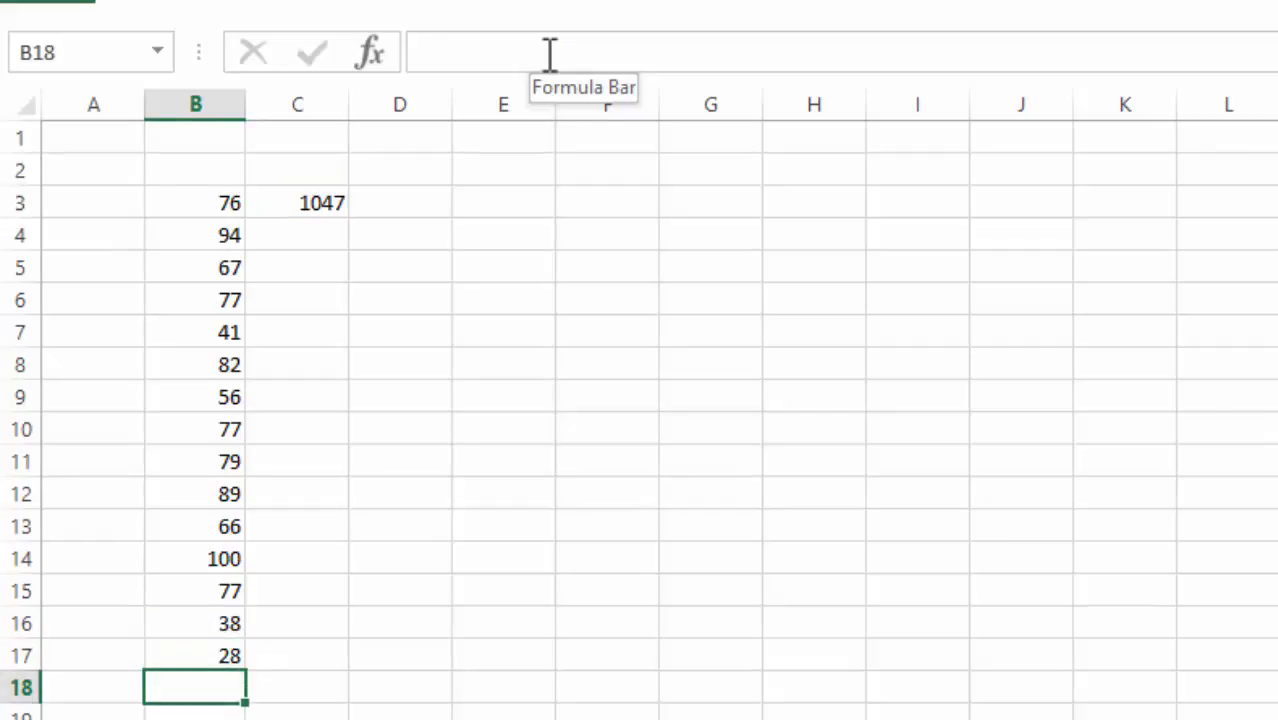
text(25)
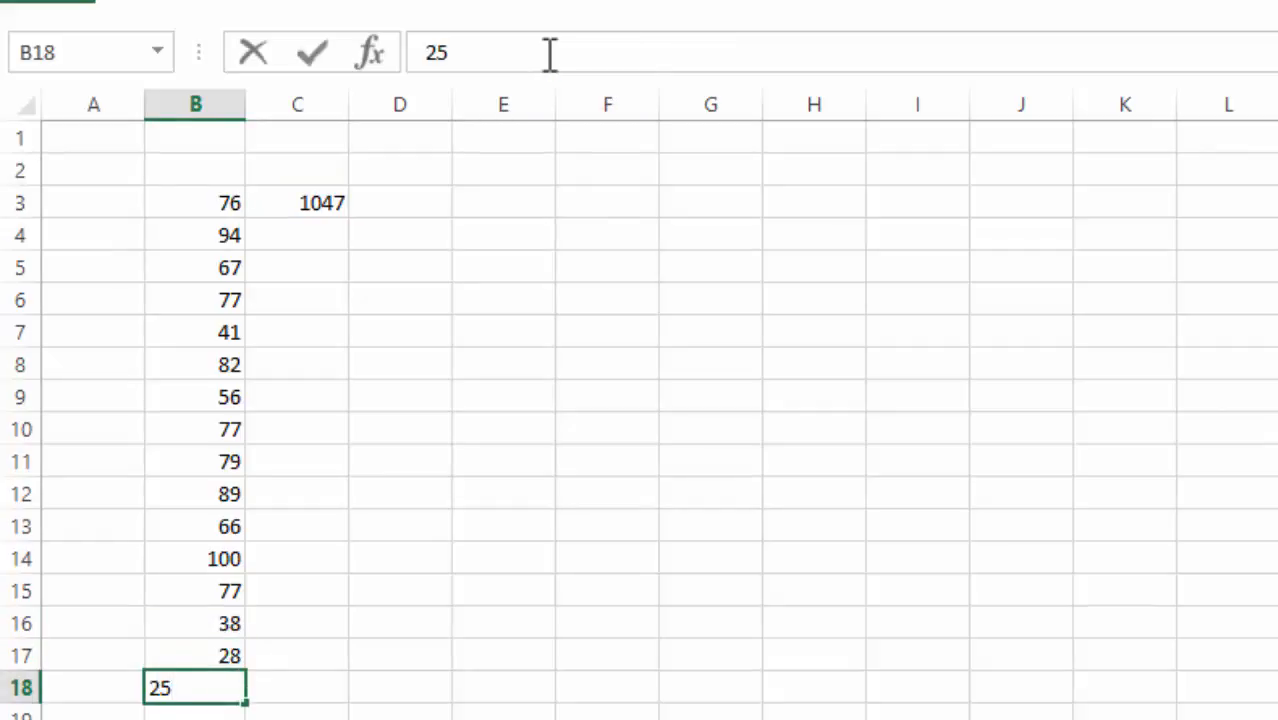
key(Return)
Extend the range of the SUM formula in C3 to B3:B18.
key(Up)
key(Right)
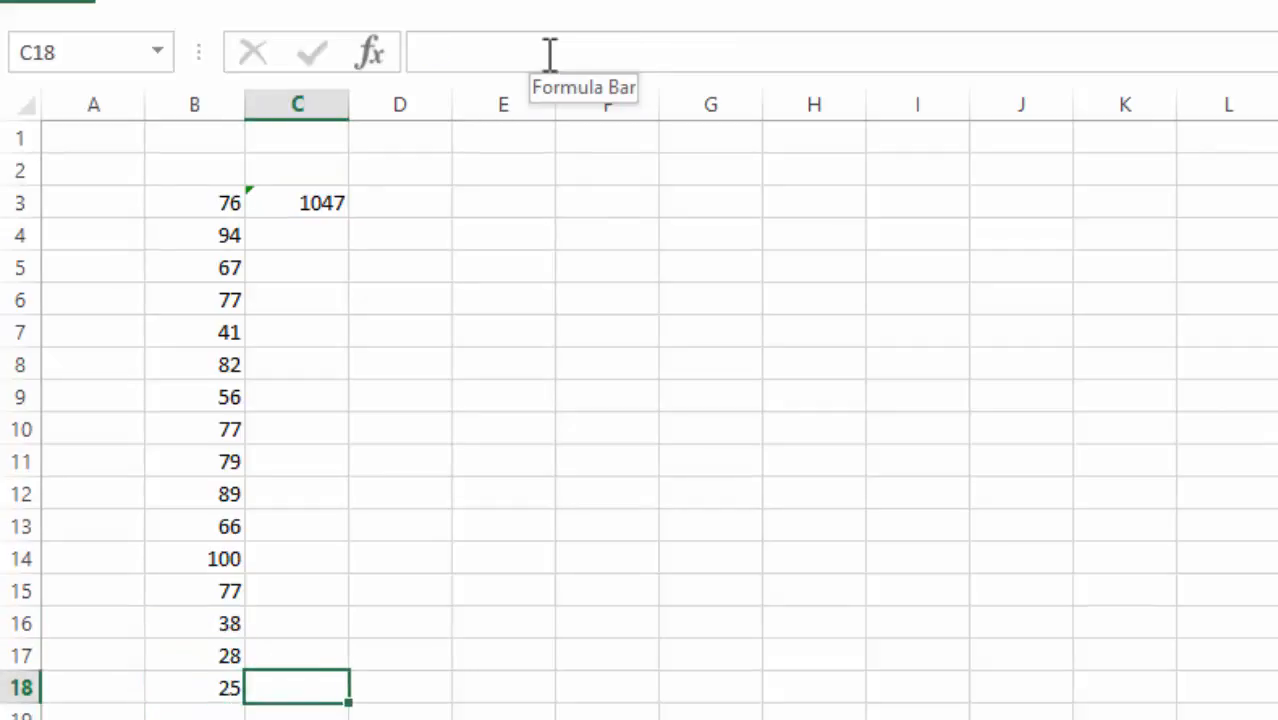
key(ctrl+Up)
click(548, 53)
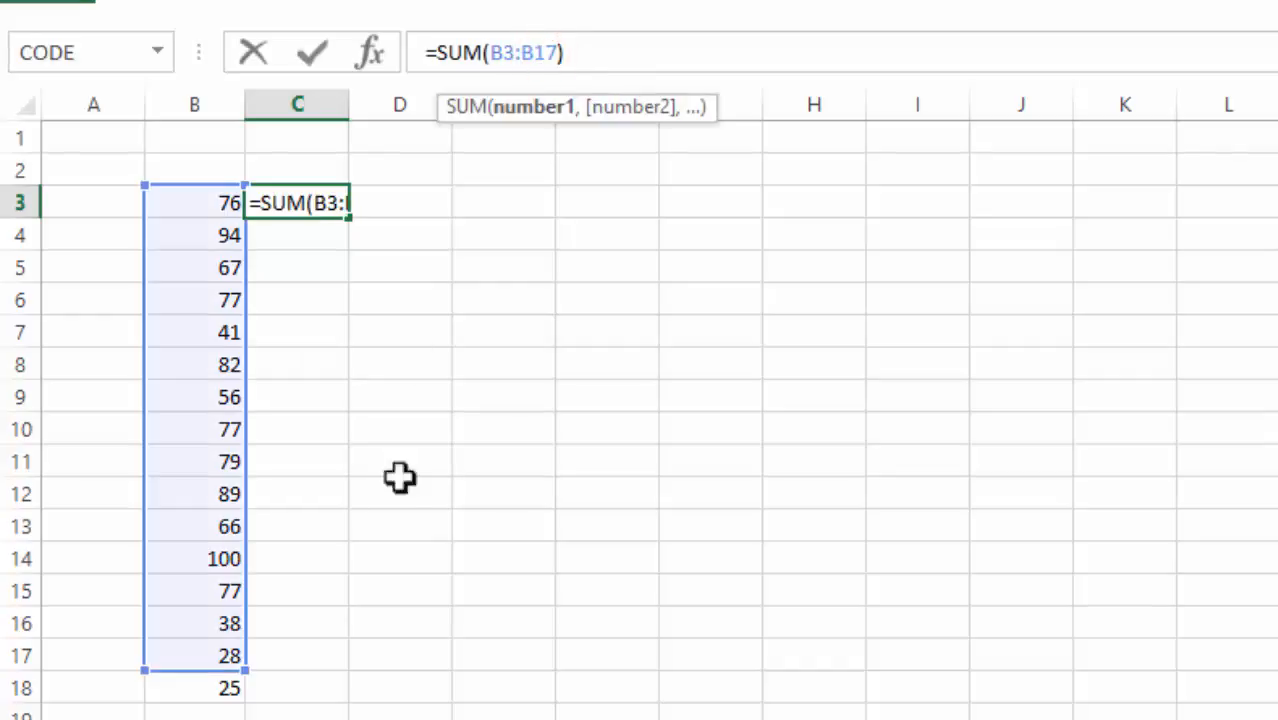
click(596, 53)
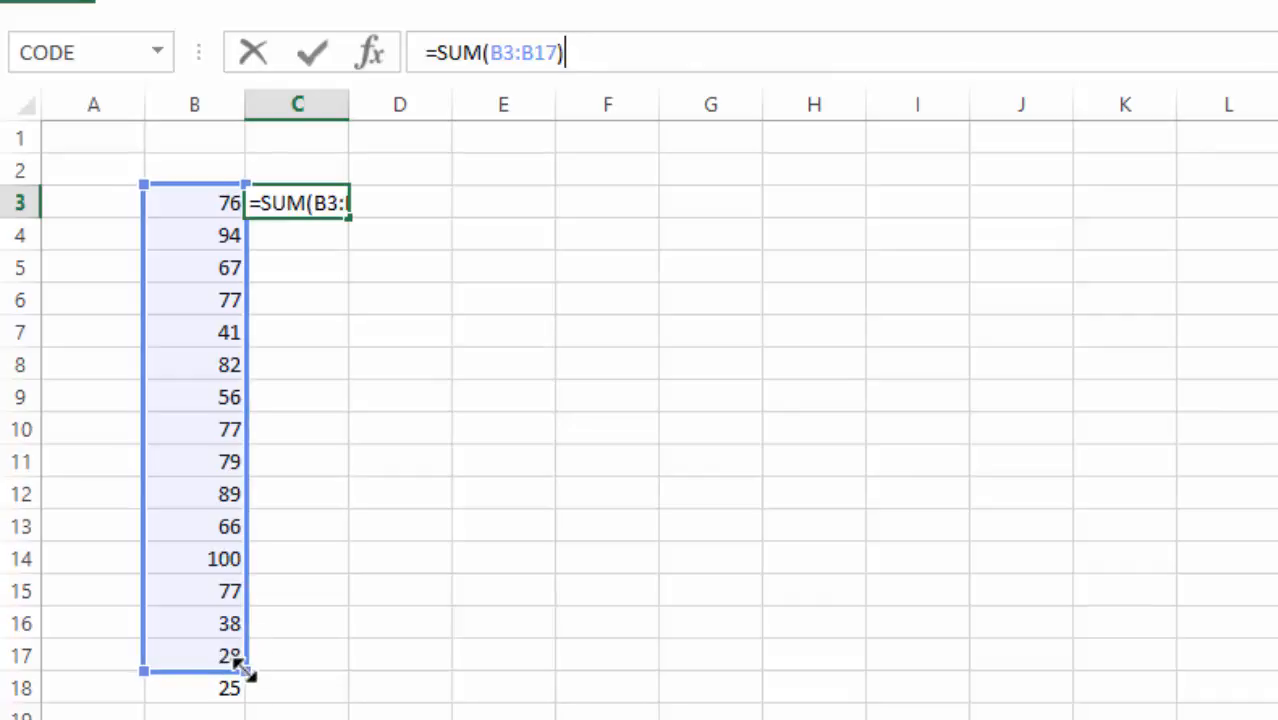
drag(240, 664, 247, 703)
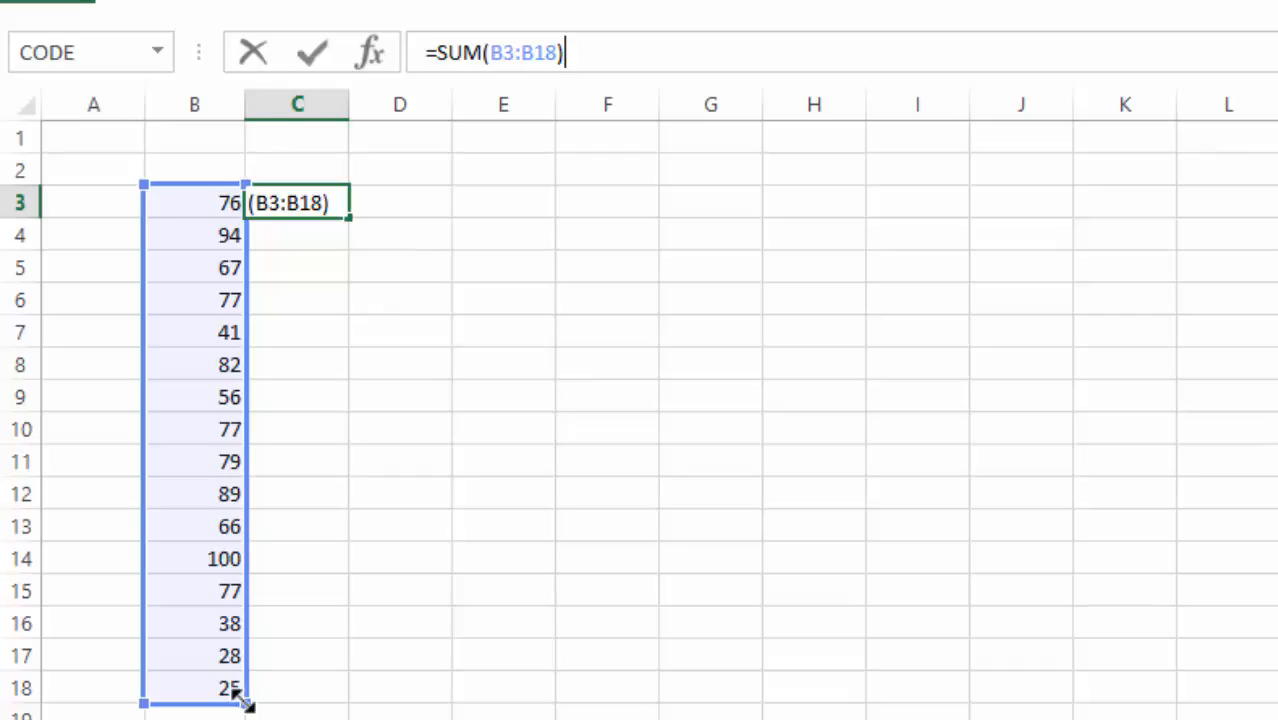
key(Return)
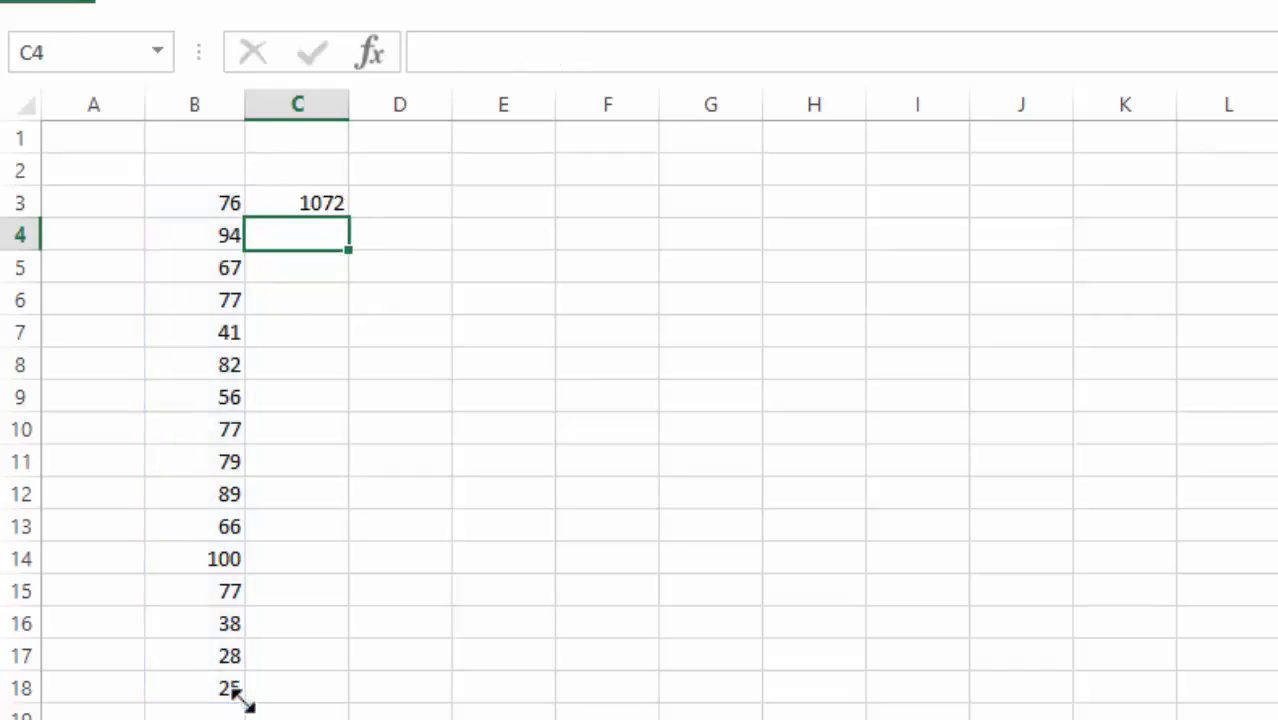
key(Up)
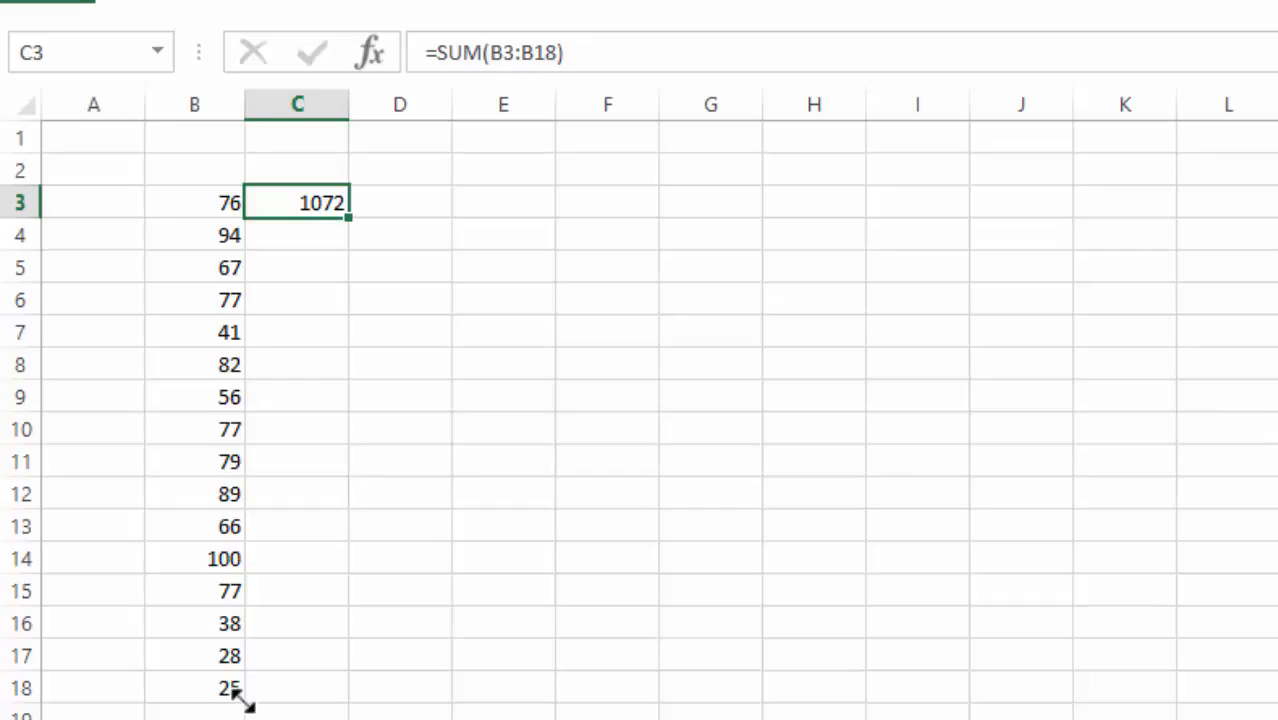
Move the SUM formula from cell C3 up to cell C2.
key(Right)
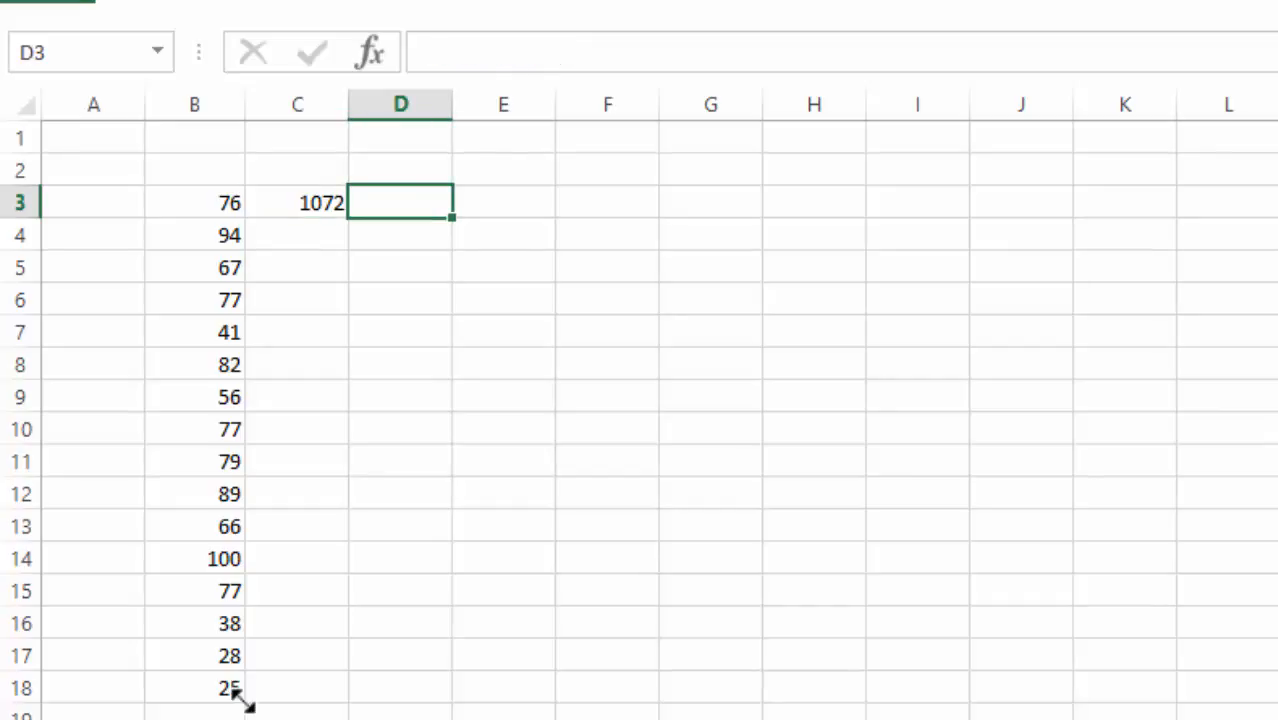
key(Left)
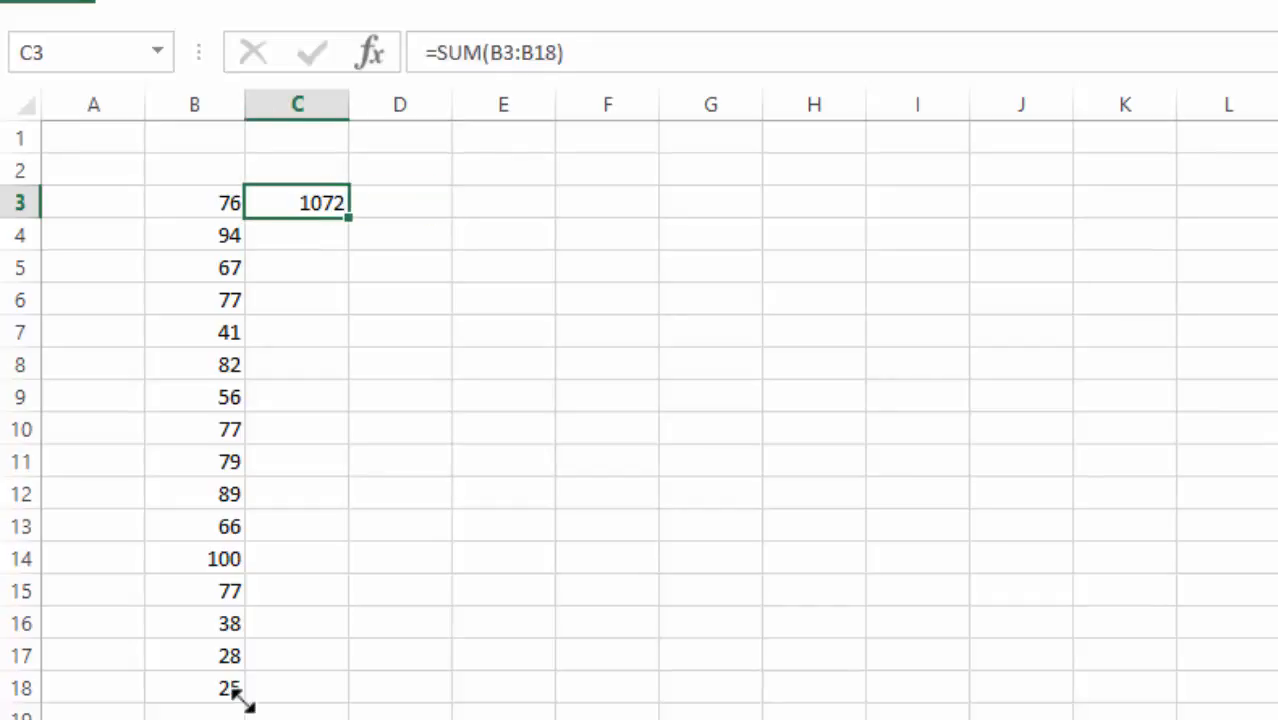
click(321, 217)
drag(320, 218, 314, 176)
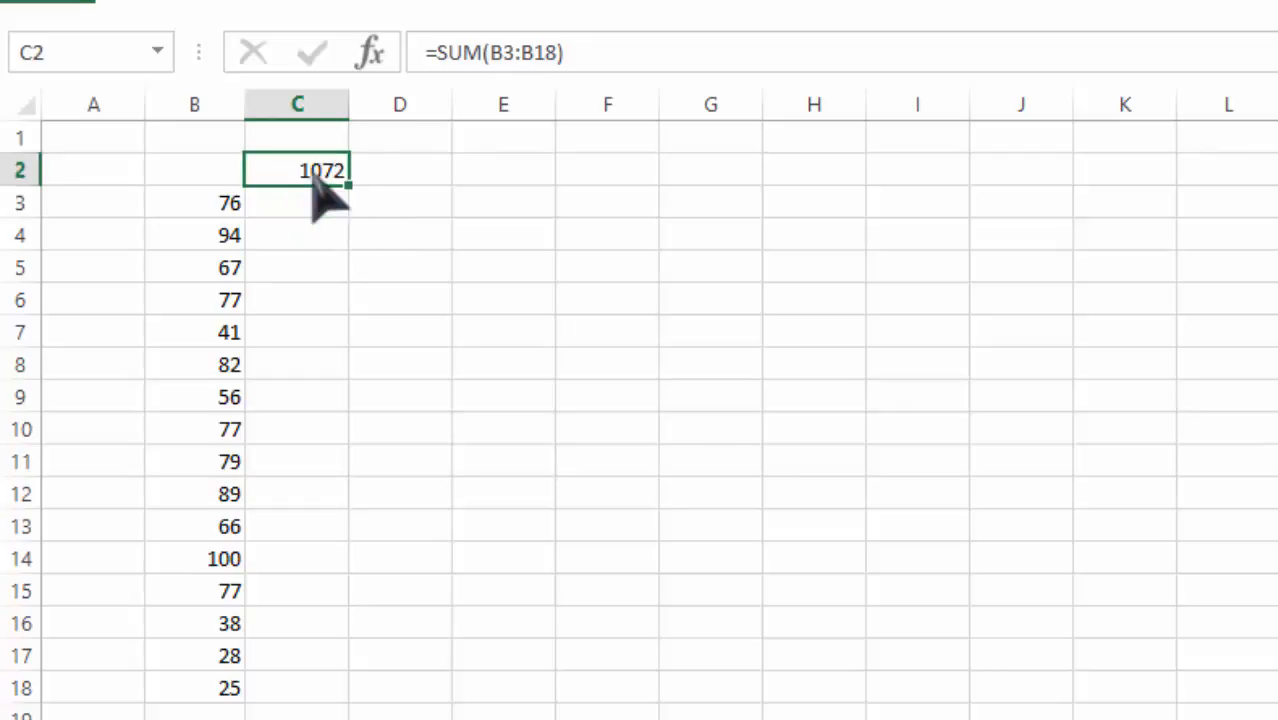
Enter the formula =B3/C2 in cell C3 to divide the first number by the total.
click(261, 210)
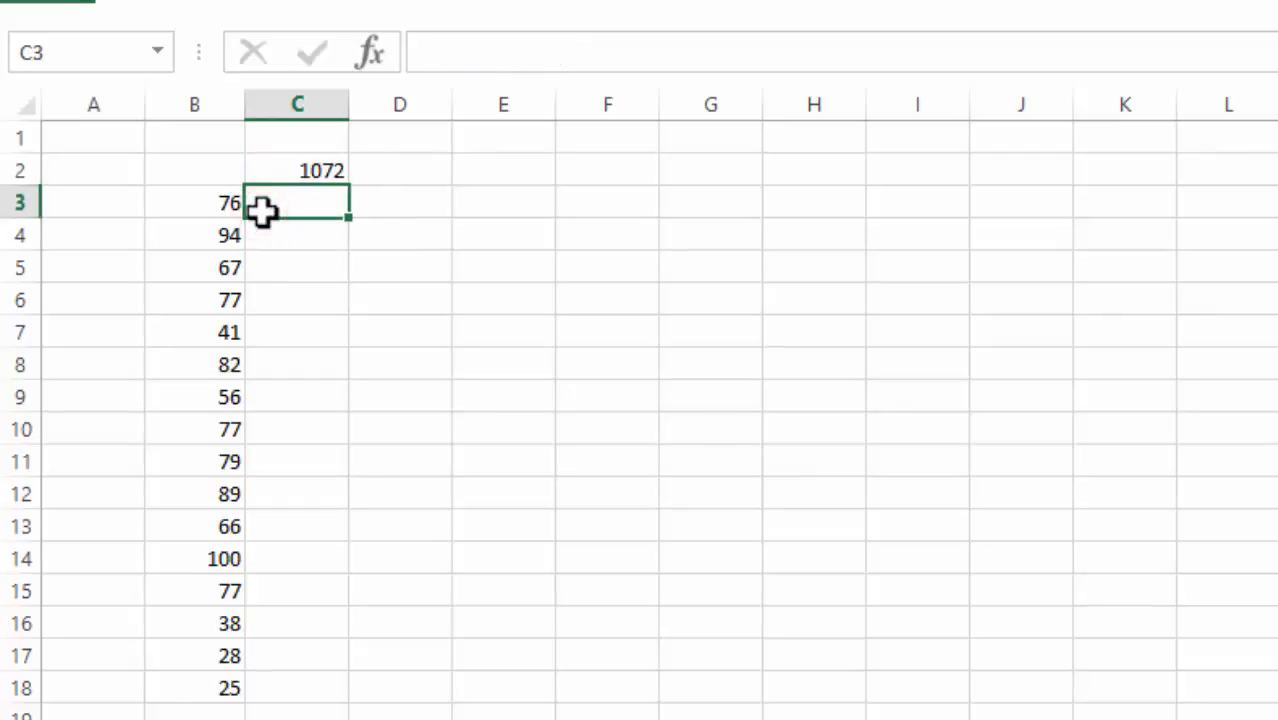
text(=)
key(Left)
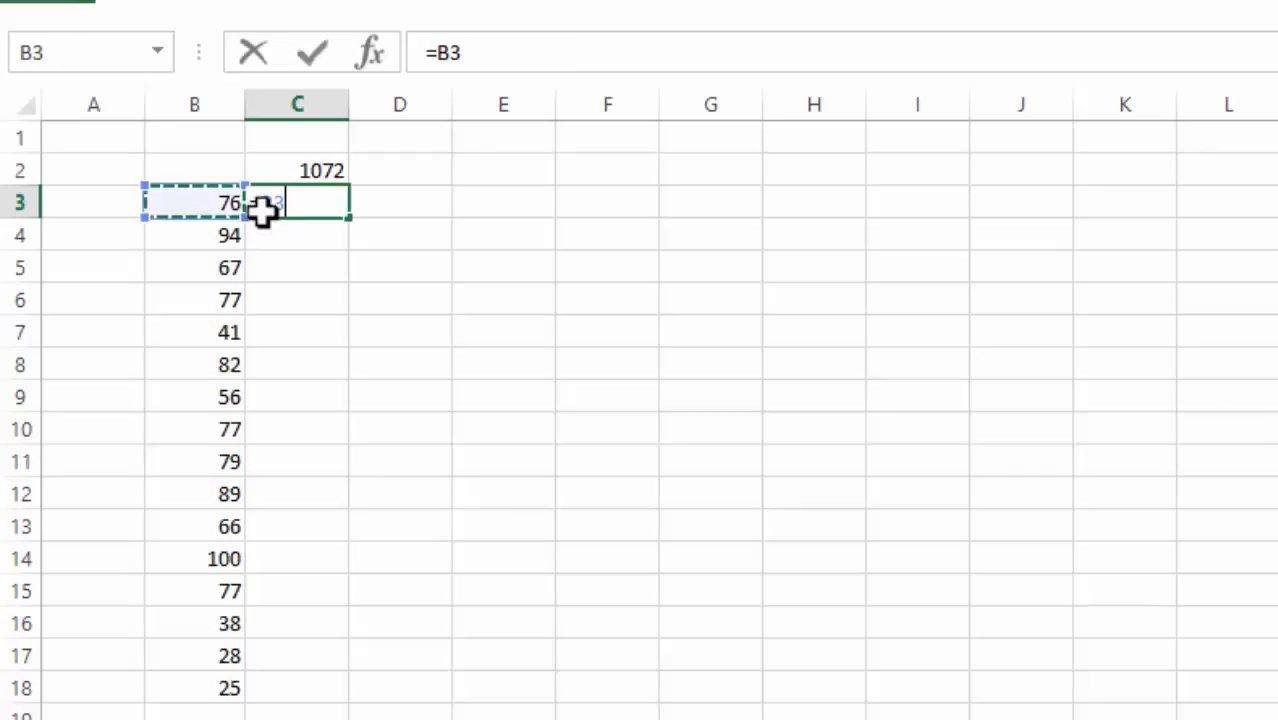
text(/)
key(Up)
key(Return)
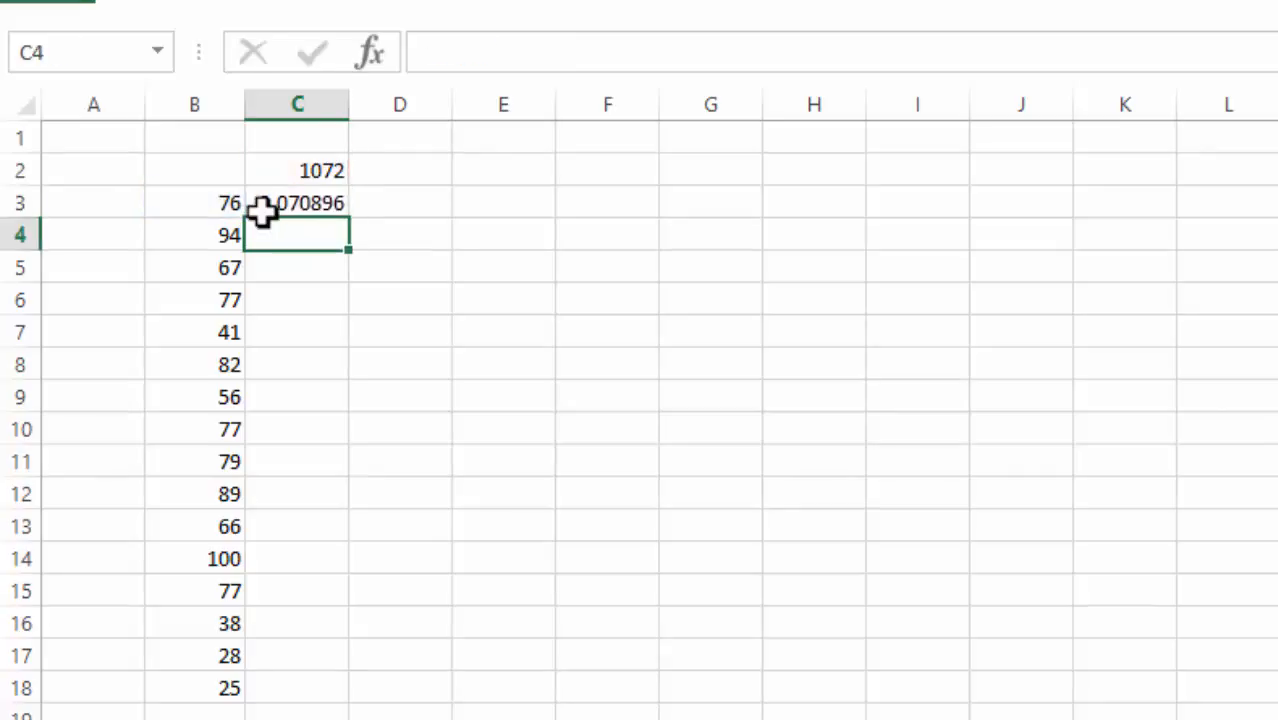
click(262, 207)
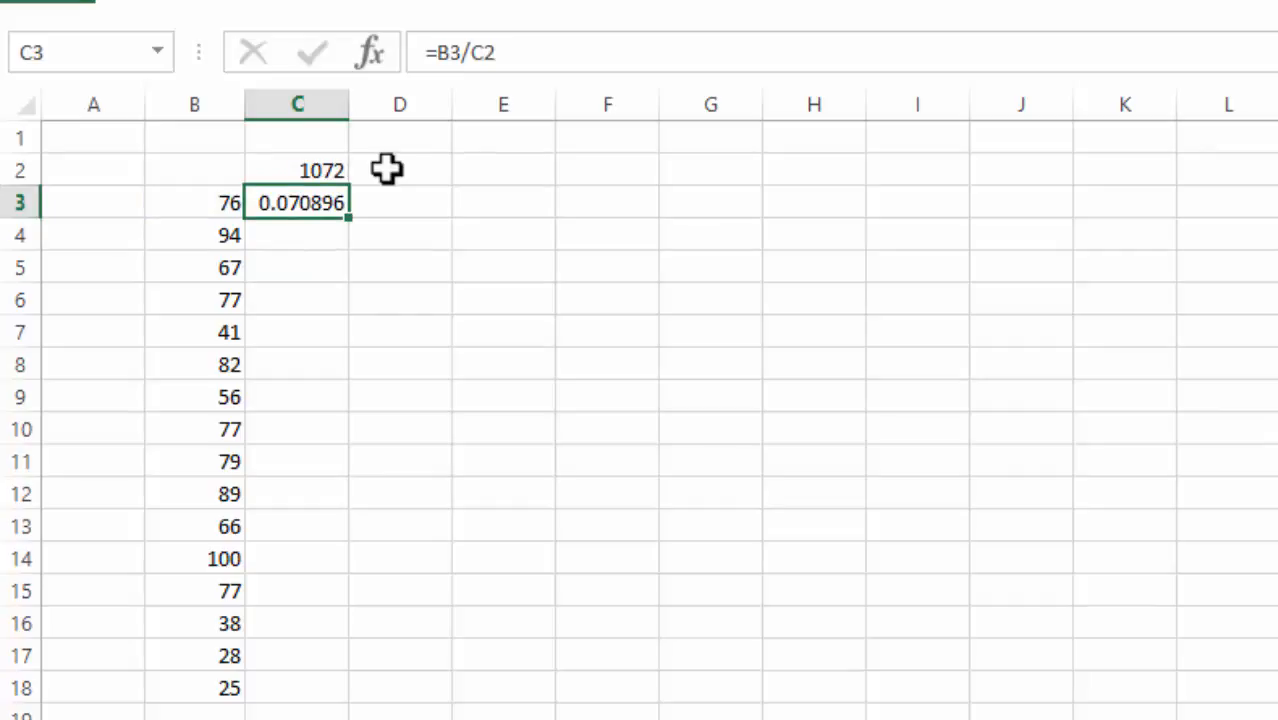
Enter the formula =B4/C2 in cell C4 to divide the second number by the total.
key(Down)
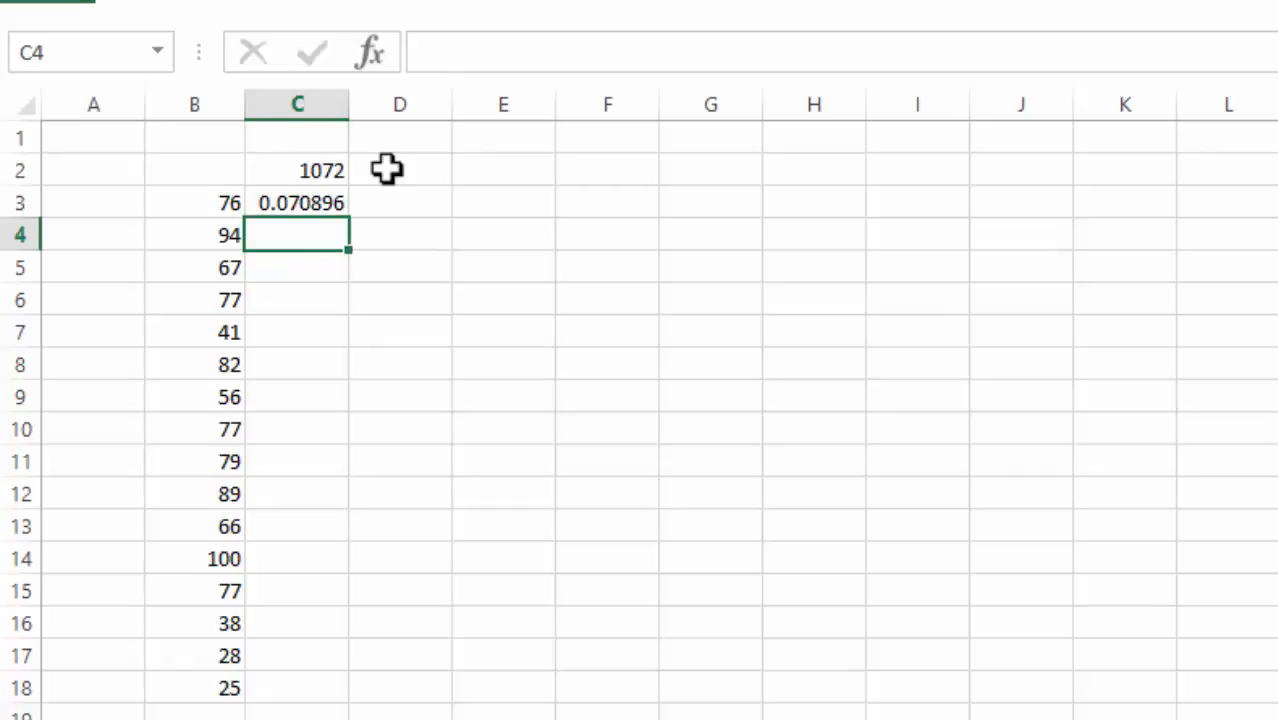
text(=)
key(Left)
text(/)
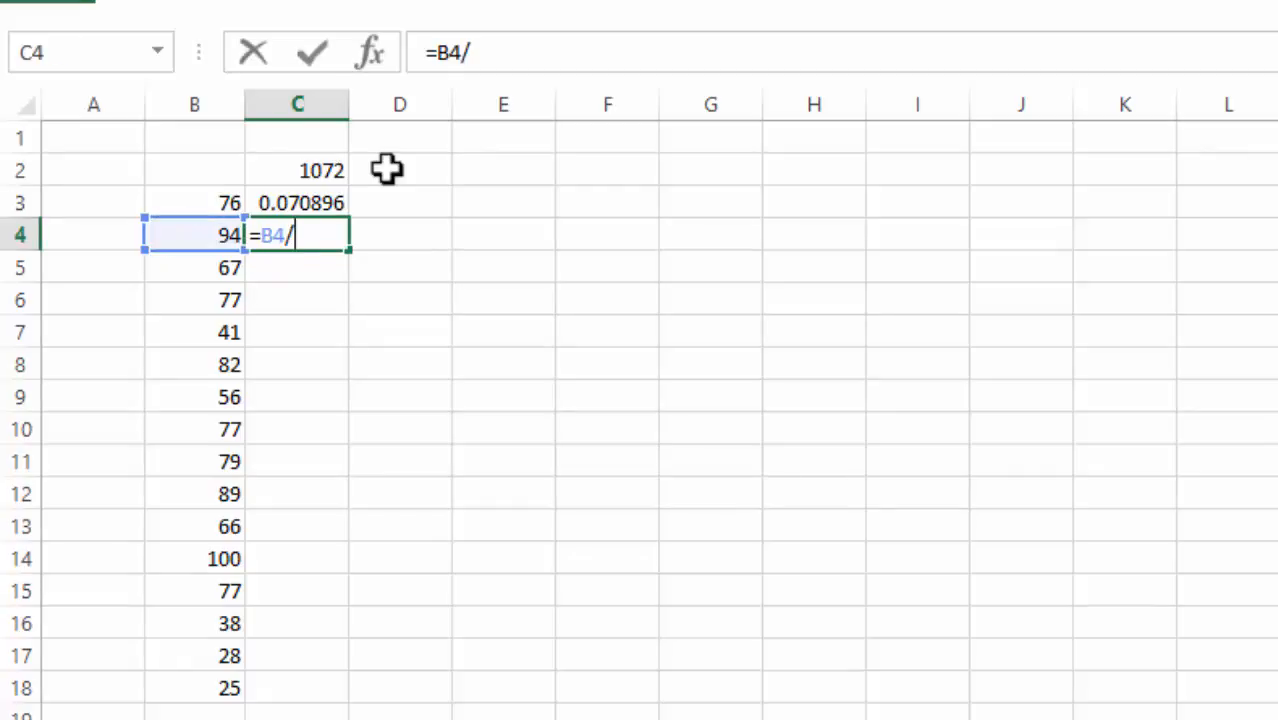
key(Up)
key(Up)
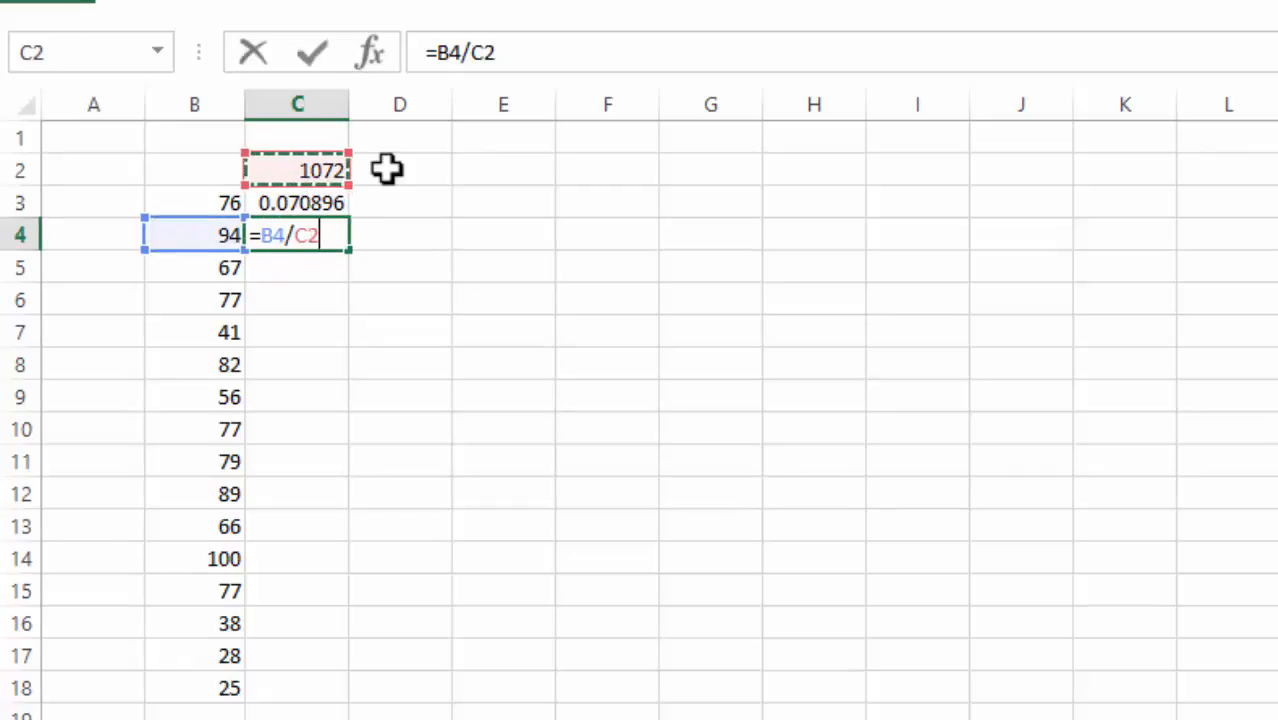
key(Return)
key(Up)
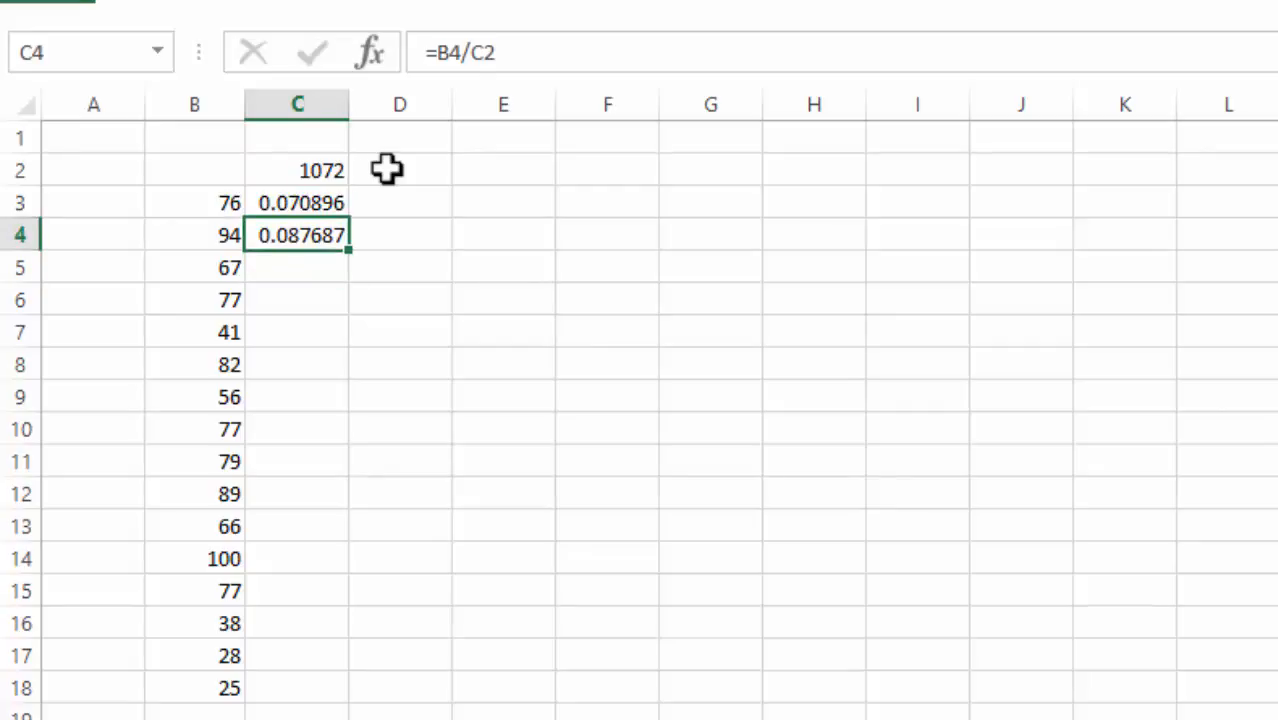
Clear the division formulas from cells C4 and C3.
key(Delete)
key(Up)
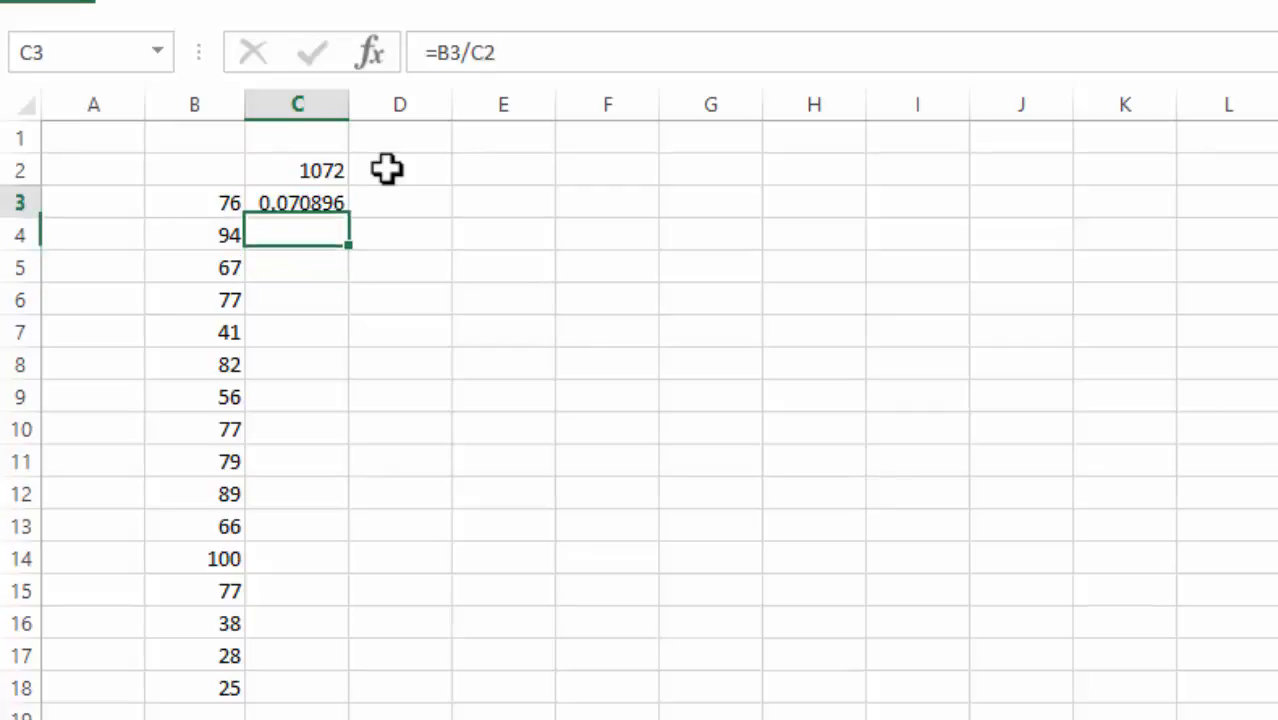
key(Delete)
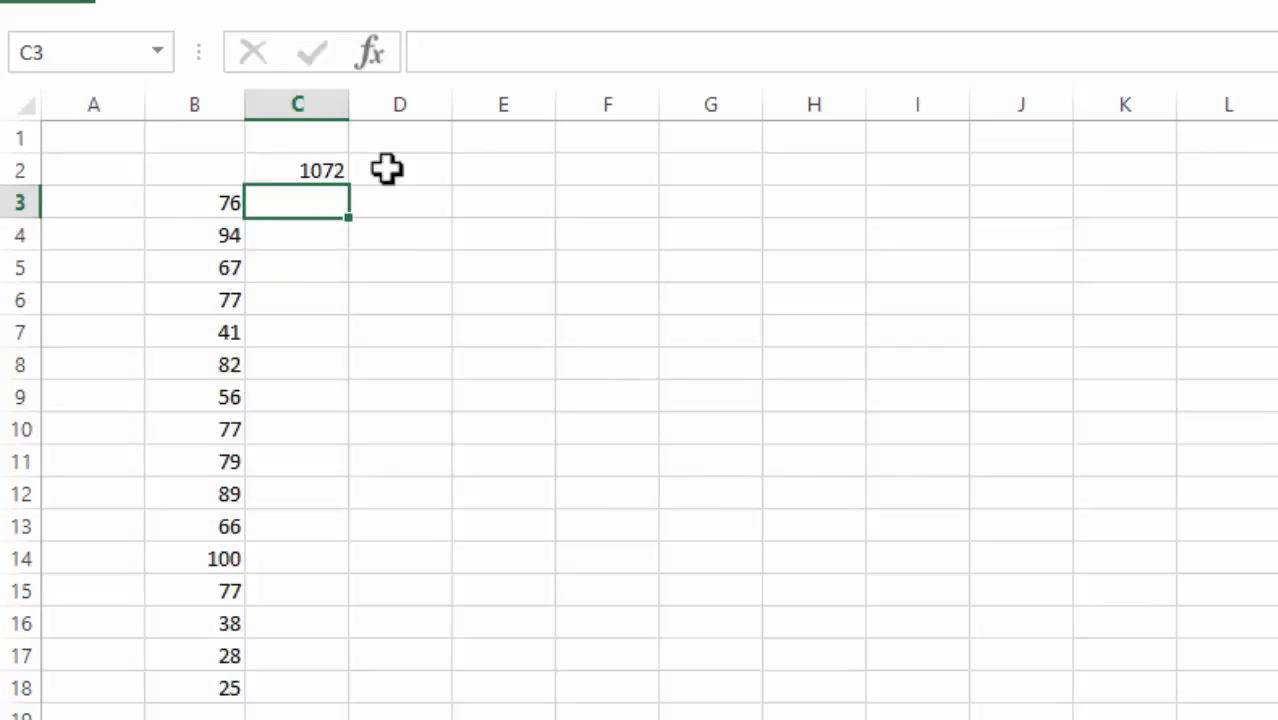
Build the formula =B3/C2 in the emptied cell C3, dividing the first number by the total.
text(=)
key(Left)
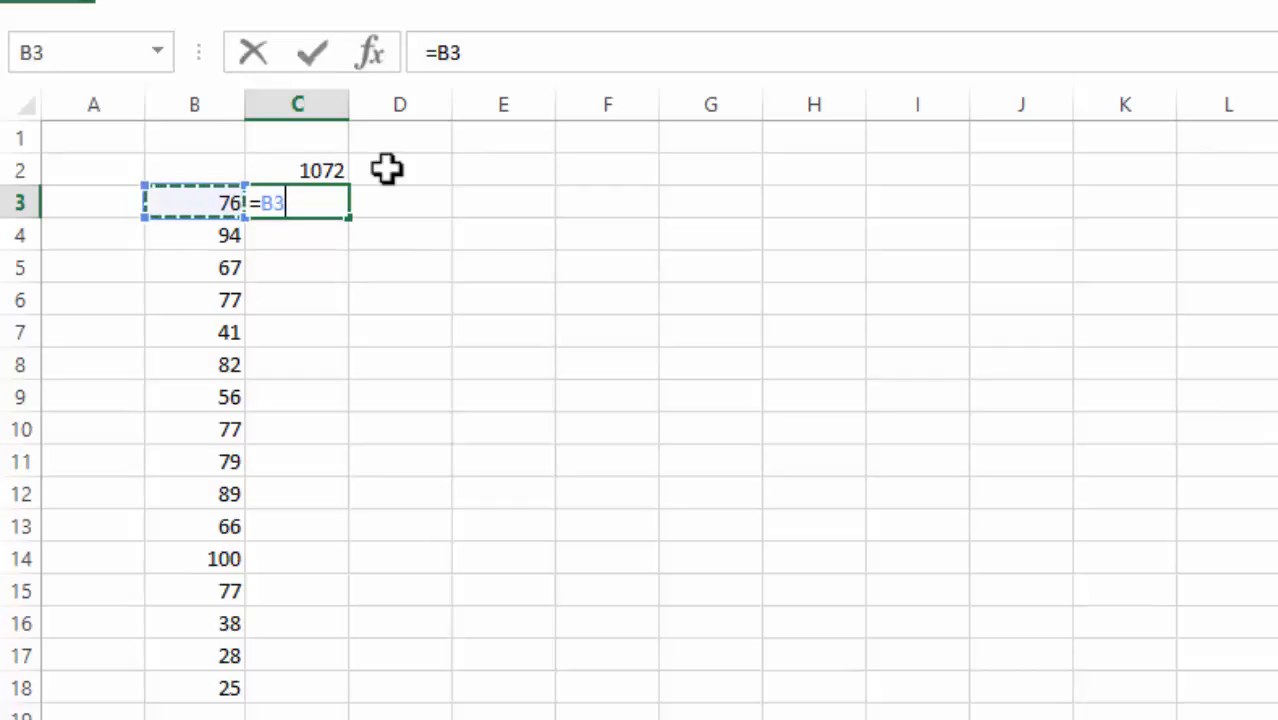
text(/)
key(Up)
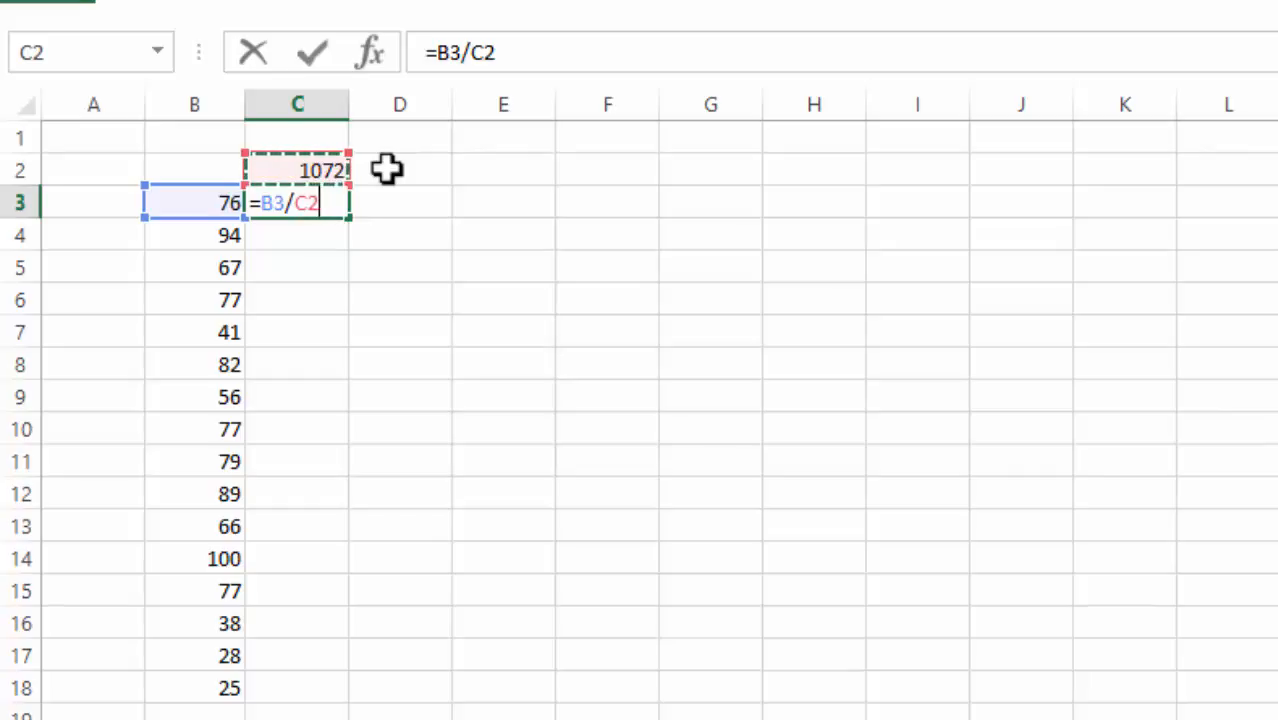
key(Return)
key(Up)
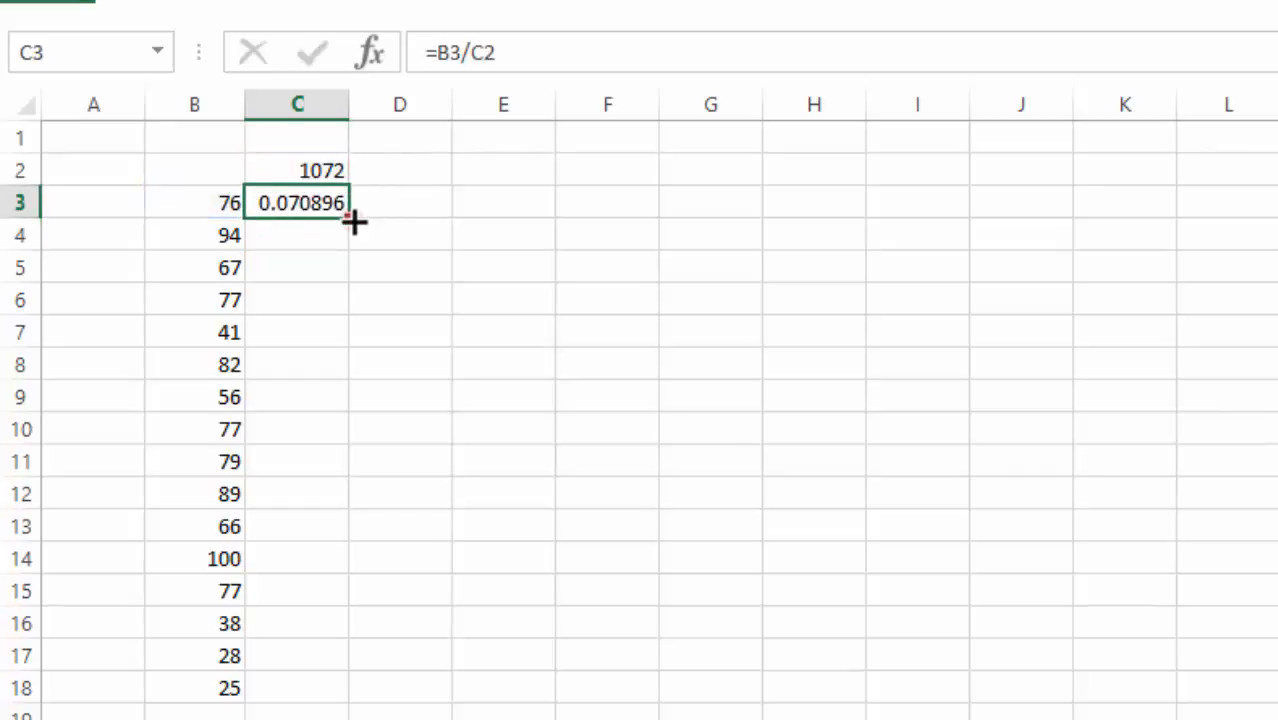
Fill the C3 formula down into C4 and inspect the references in the copied formula.
drag(353, 228, 355, 261)
drag(356, 263, 356, 262)
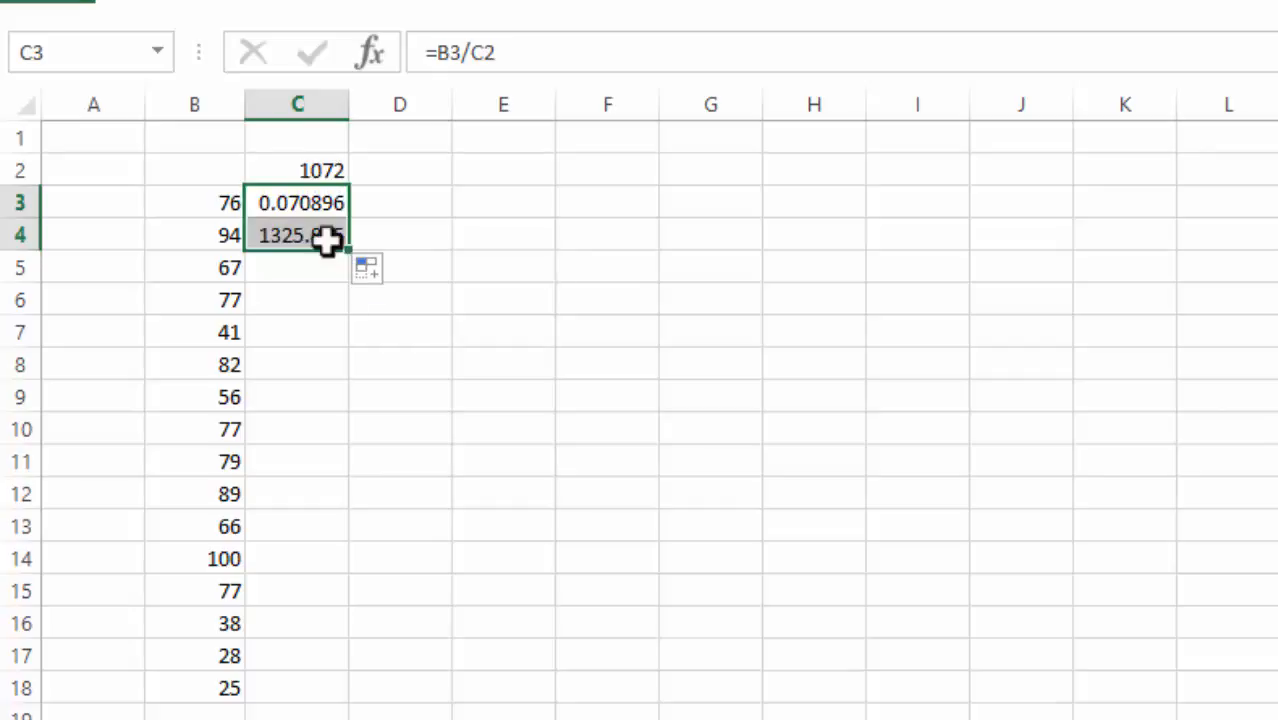
click(328, 238)
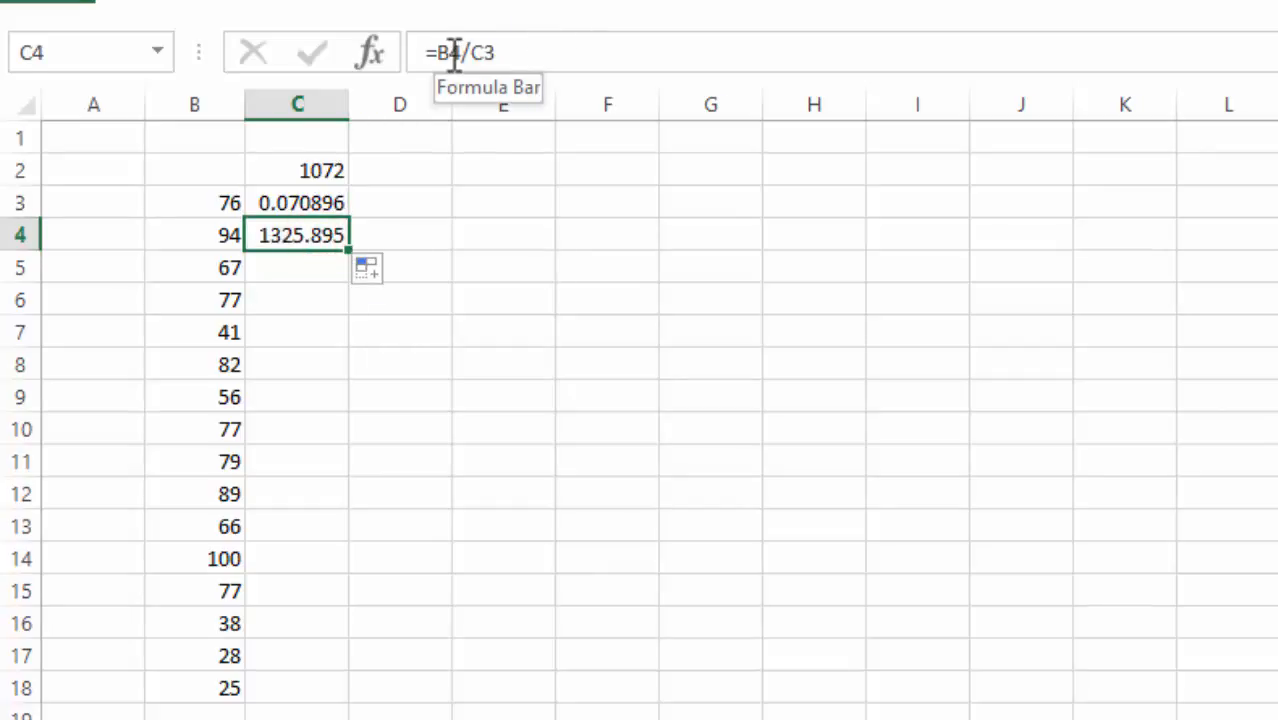
Lock the row of the total's reference in C3 so the formula reads =B3/C$2.
key(Up)
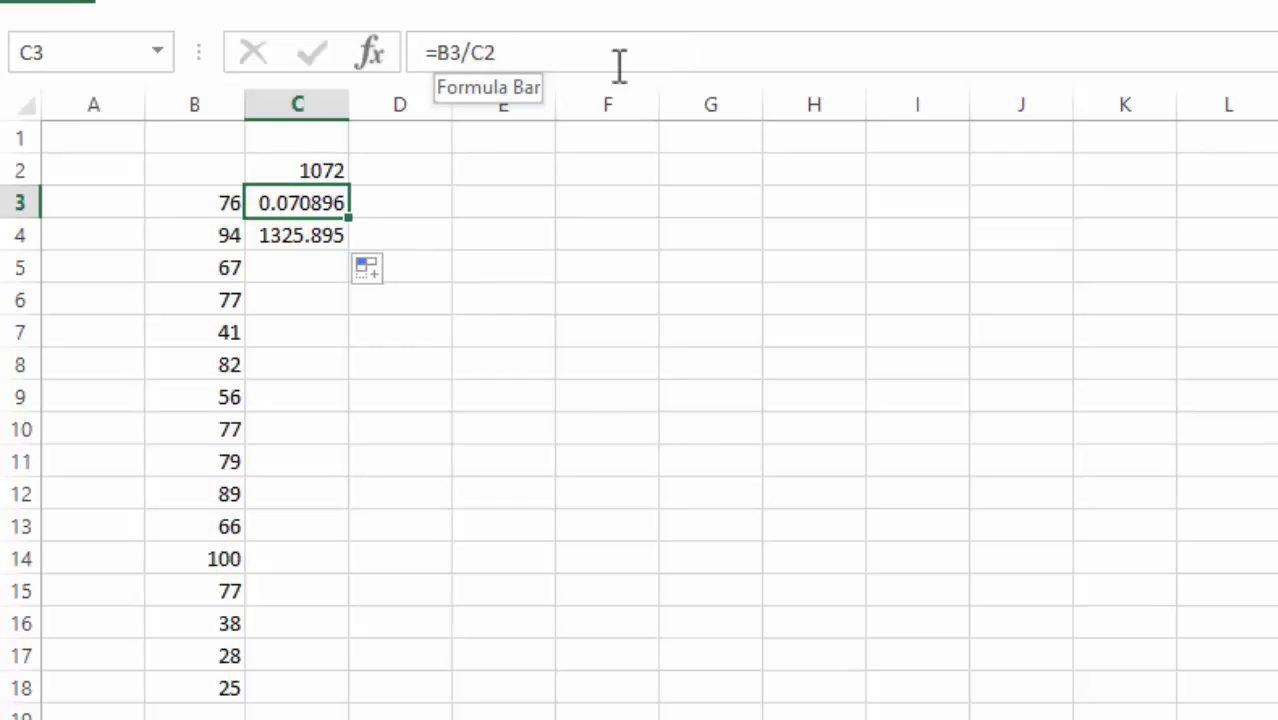
click(503, 55)
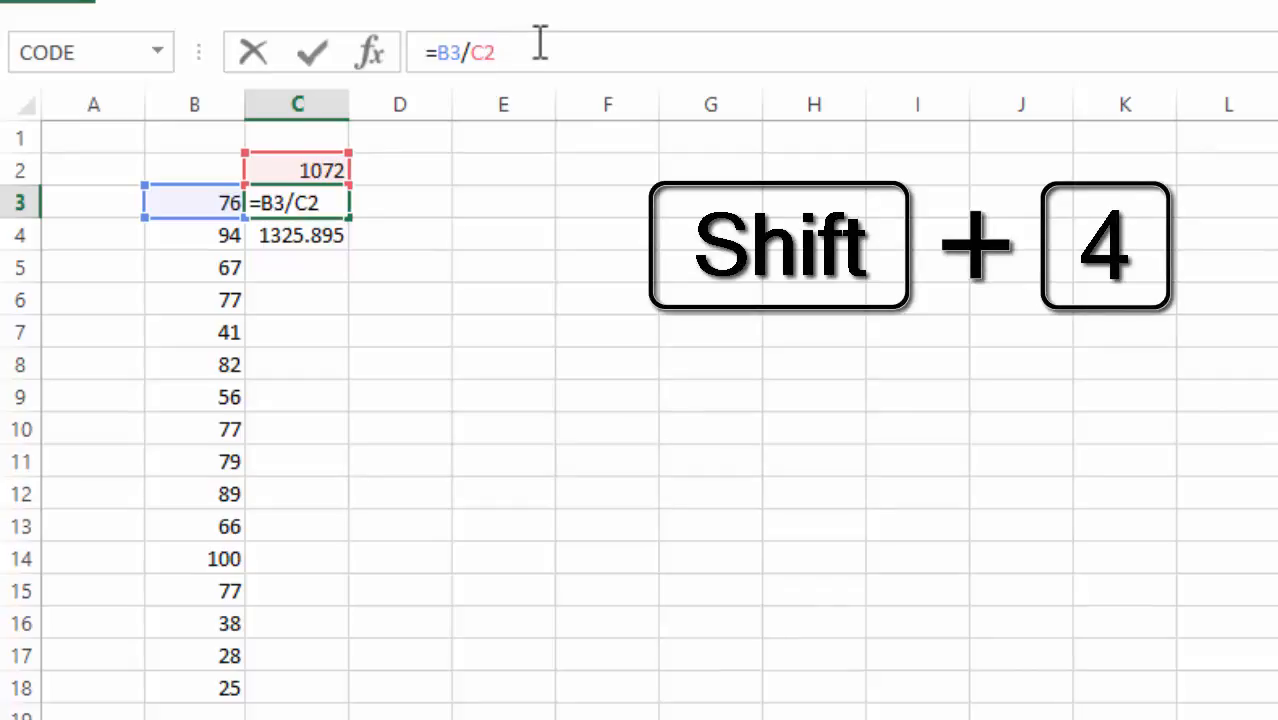
text($)
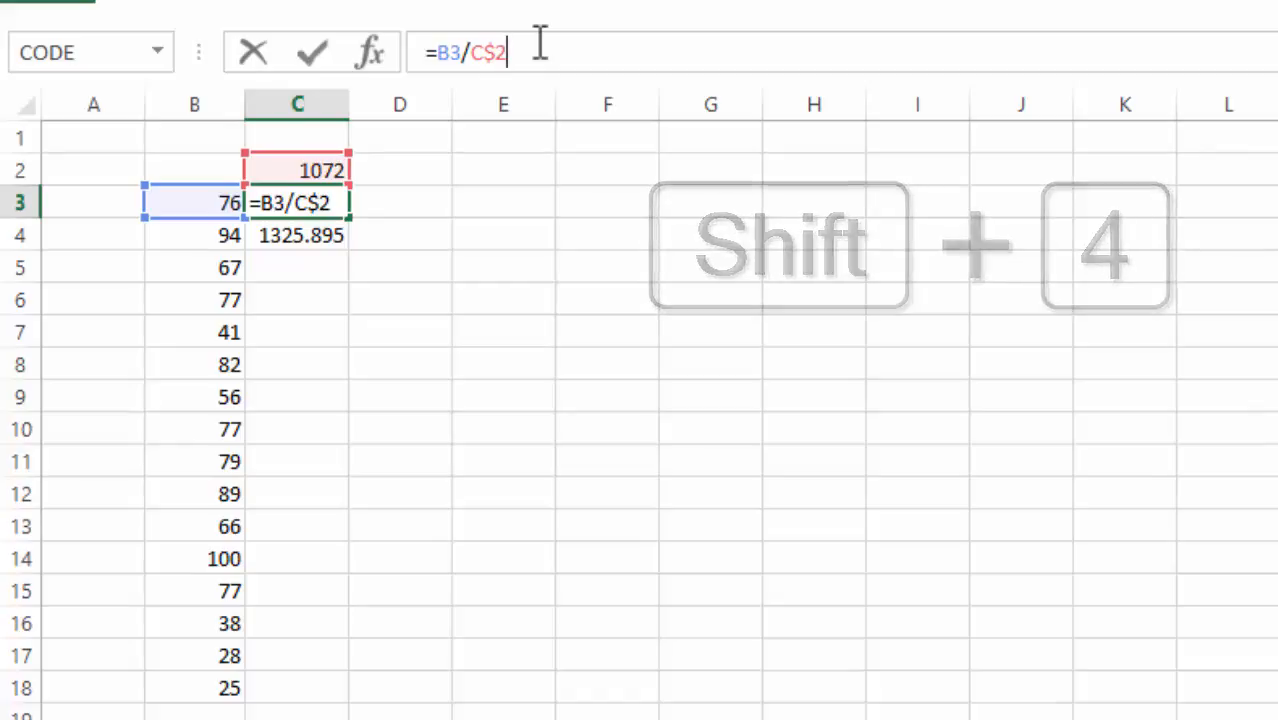
key(Return)
key(Up)
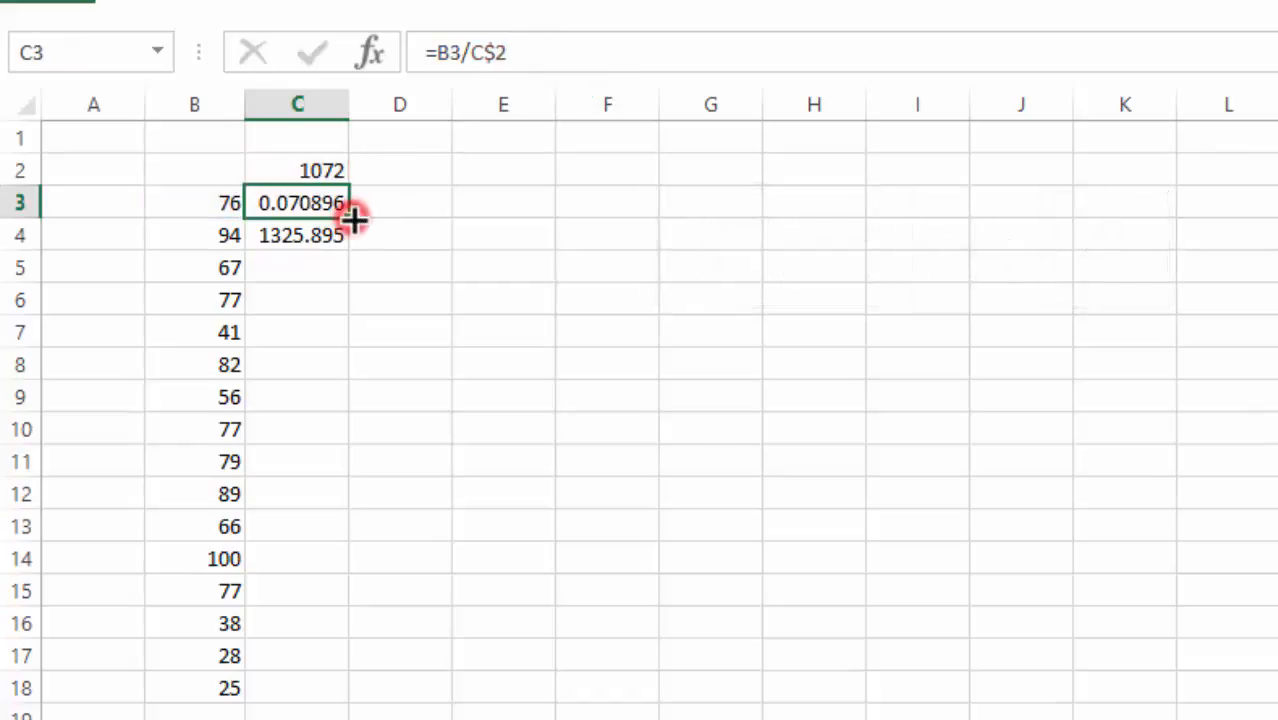
Fill the C3 formula down through C18 and format the filled range as Percentage.
drag(349, 217, 323, 708)
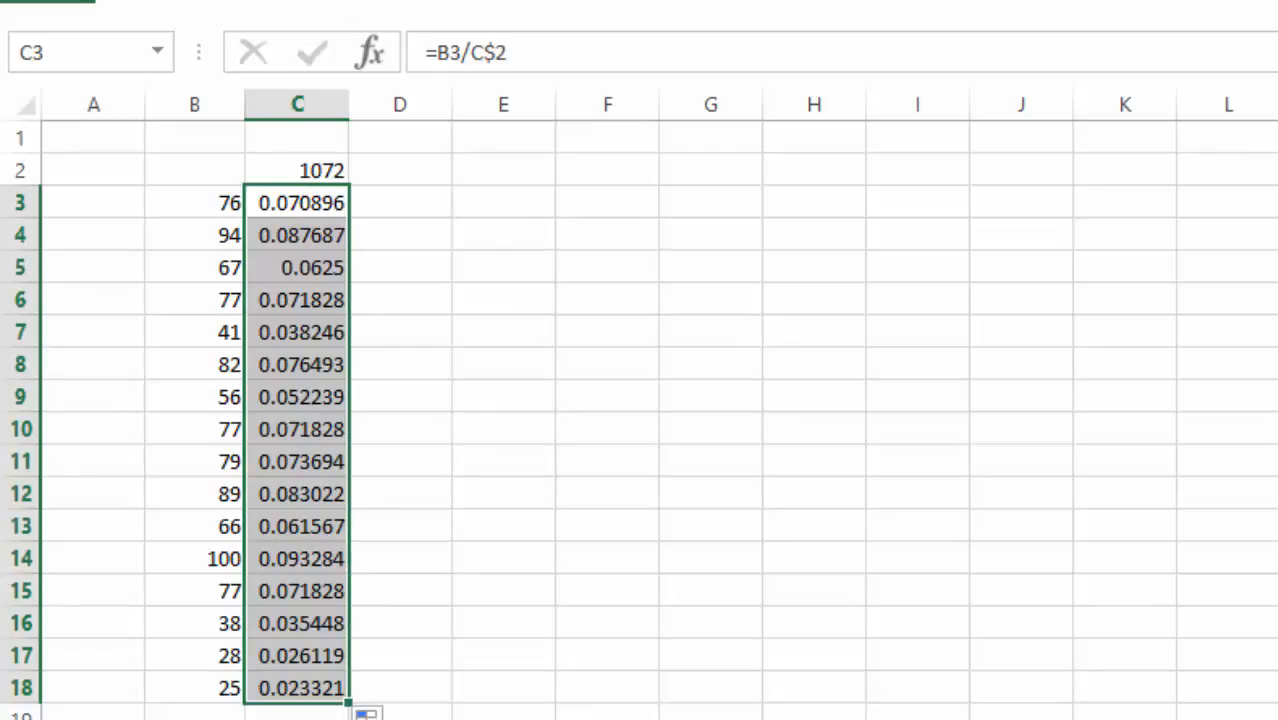
click(176, 6)
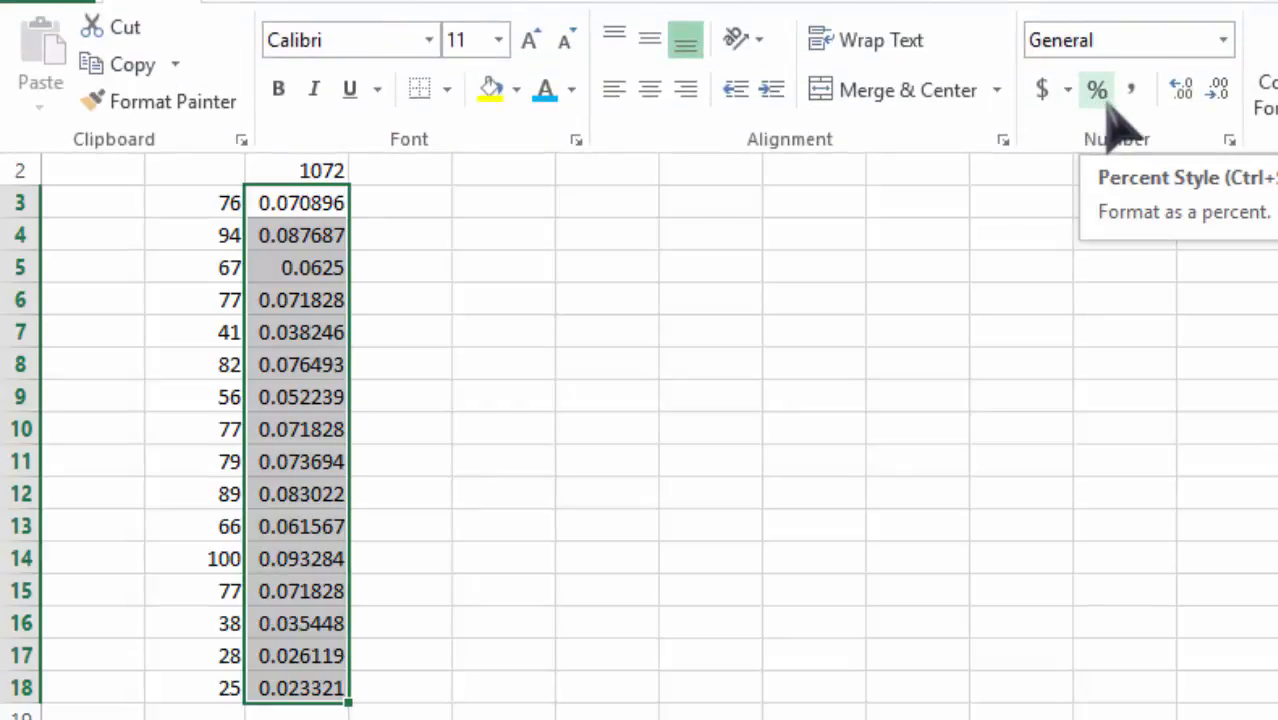
click(1224, 40)
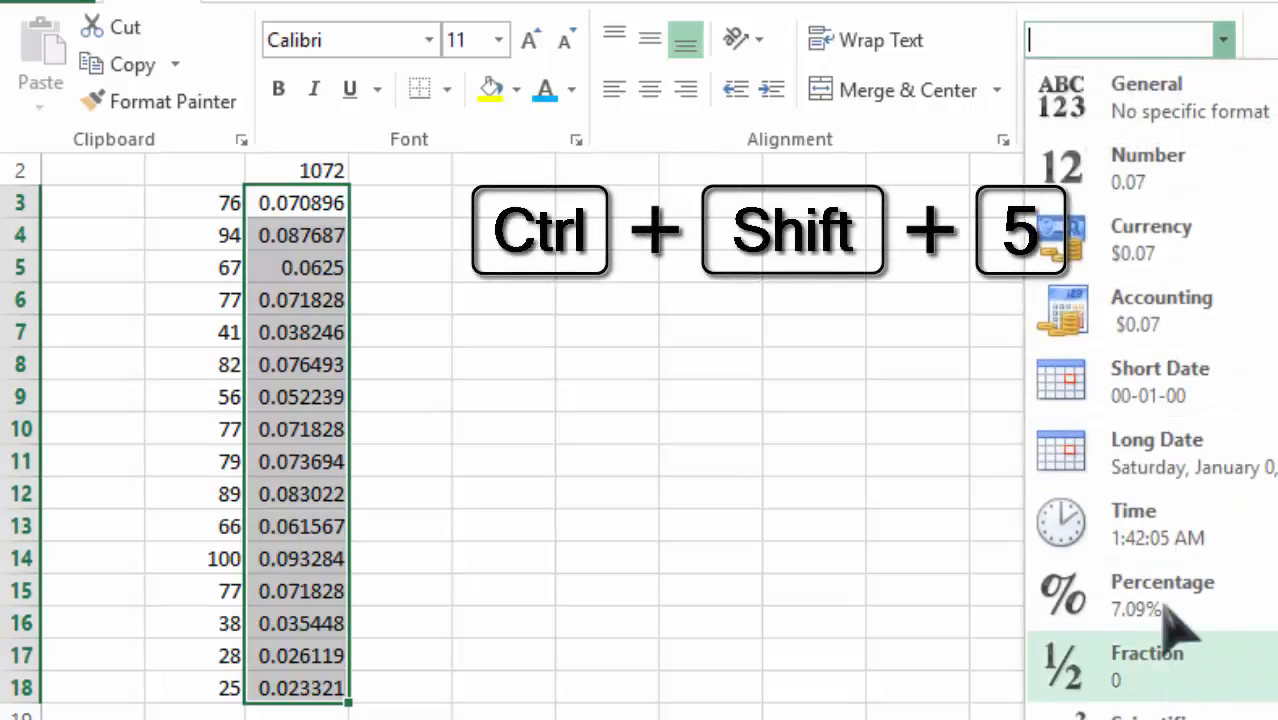
click(1163, 593)
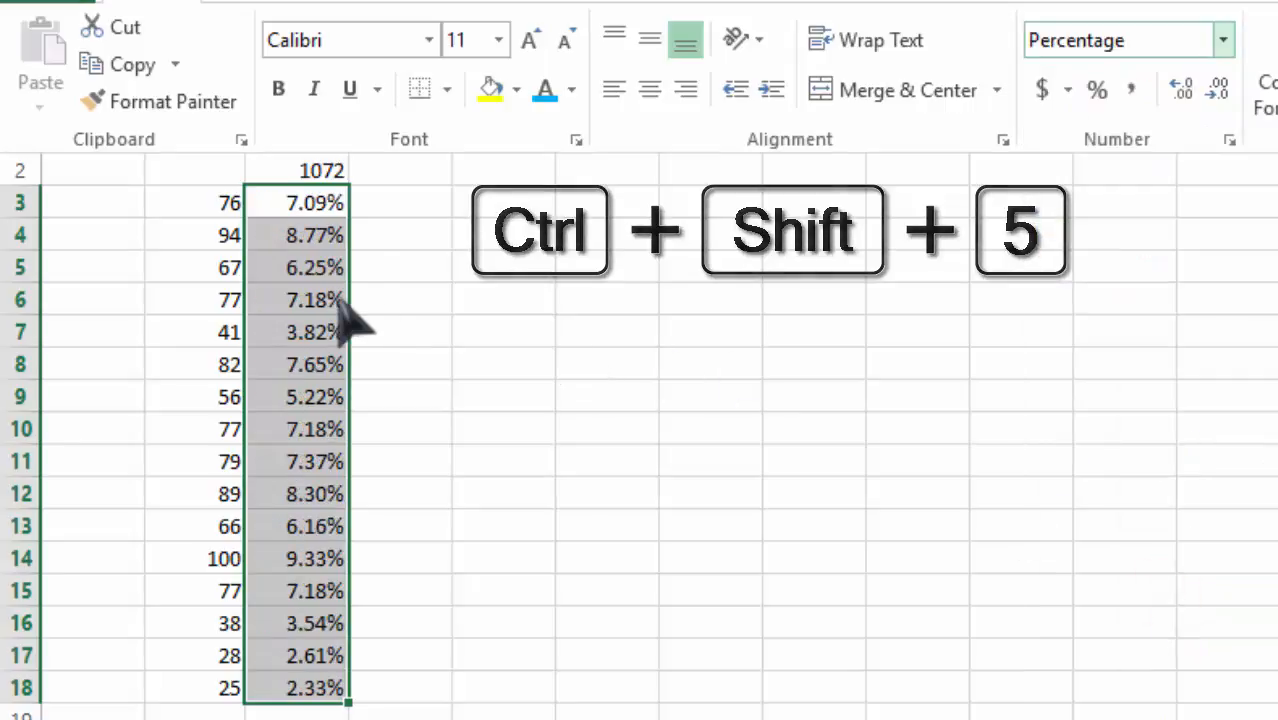
key(Up)
key(Right)
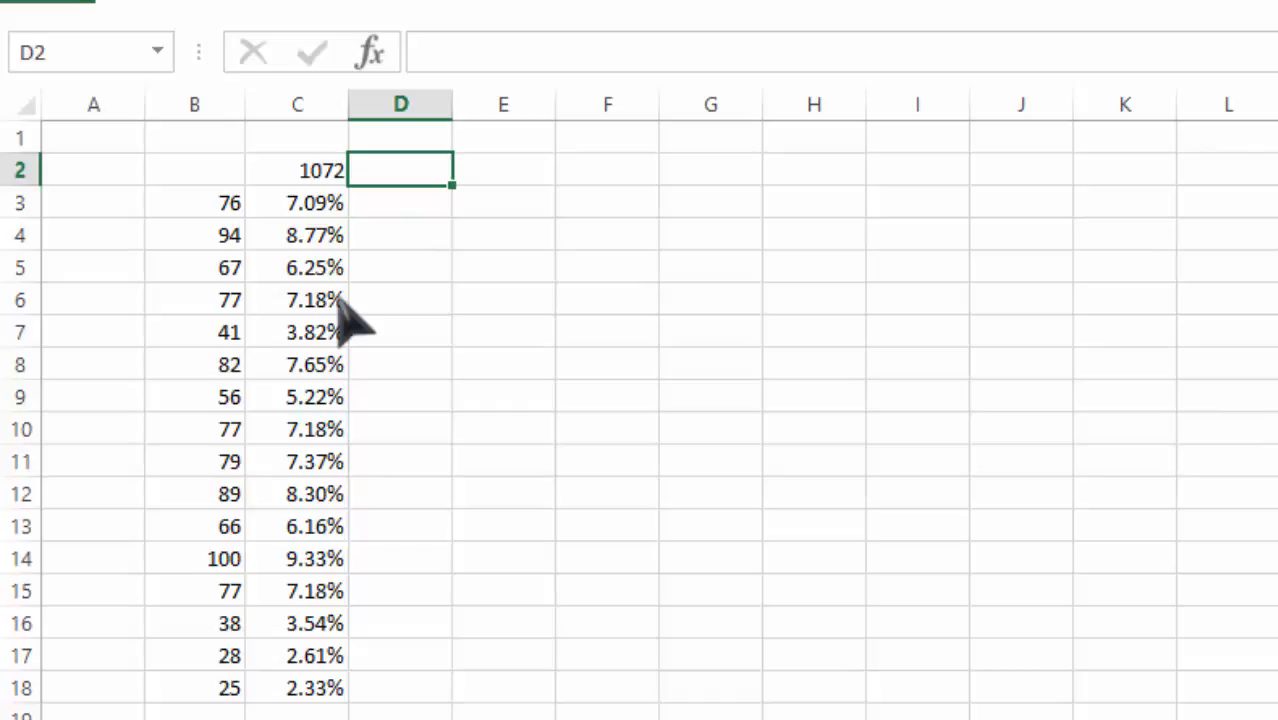
text(=)
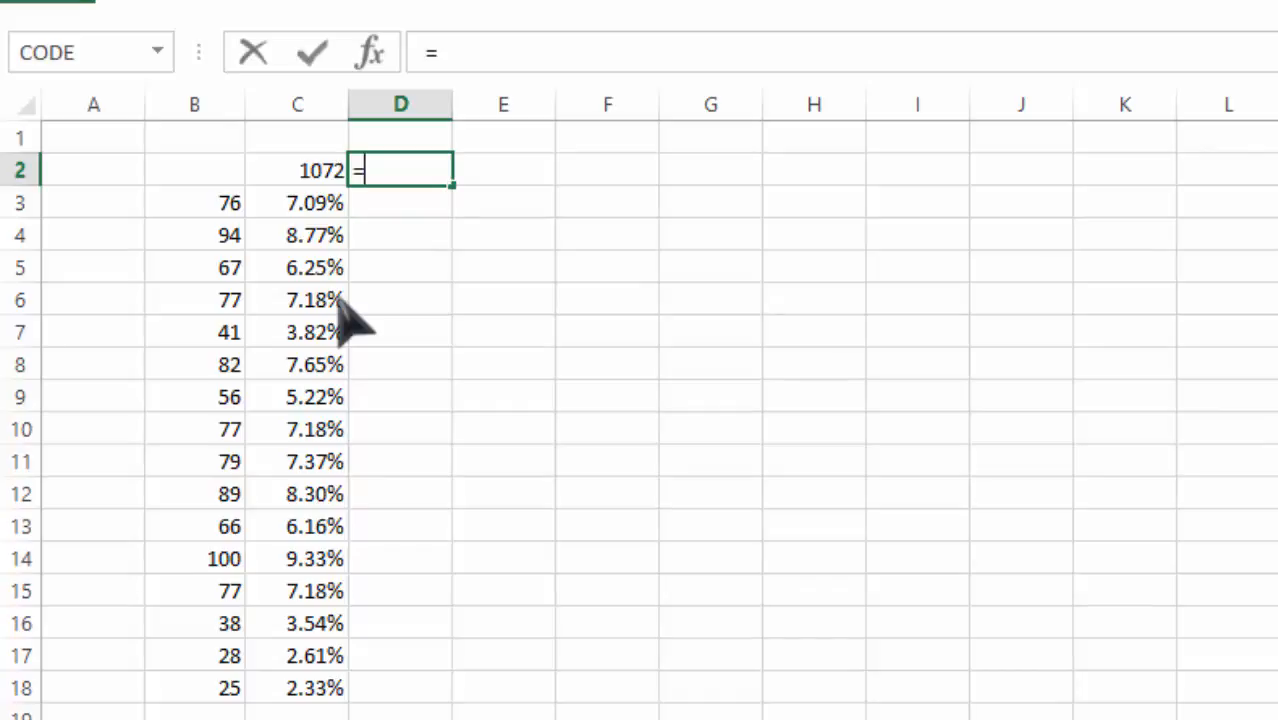
key(BackSpace)
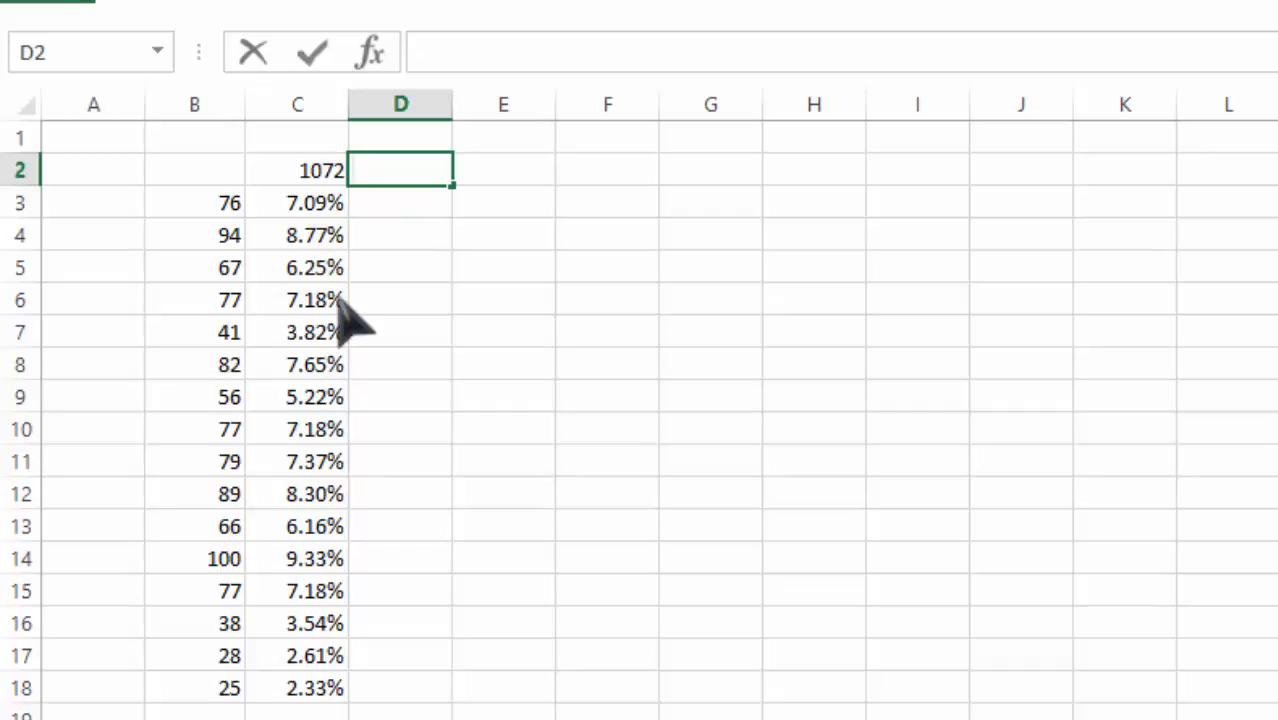
Copy the column of numbers in B3:B18.
key(Left)
key(Down)
key(Left)
key(shift+Down)
key(shift+Down)
key(shift+Down)
key(shift+Down)
key(shift+Down)
key(shift+Down)
key(shift+Down)
key(shift+Down)
key(shift+Down)
key(shift+Down)
key(shift+Down)
key(shift+Down)
key(shift+Down)
key(shift+Down)
key(shift+Down)
key(shift+Down)
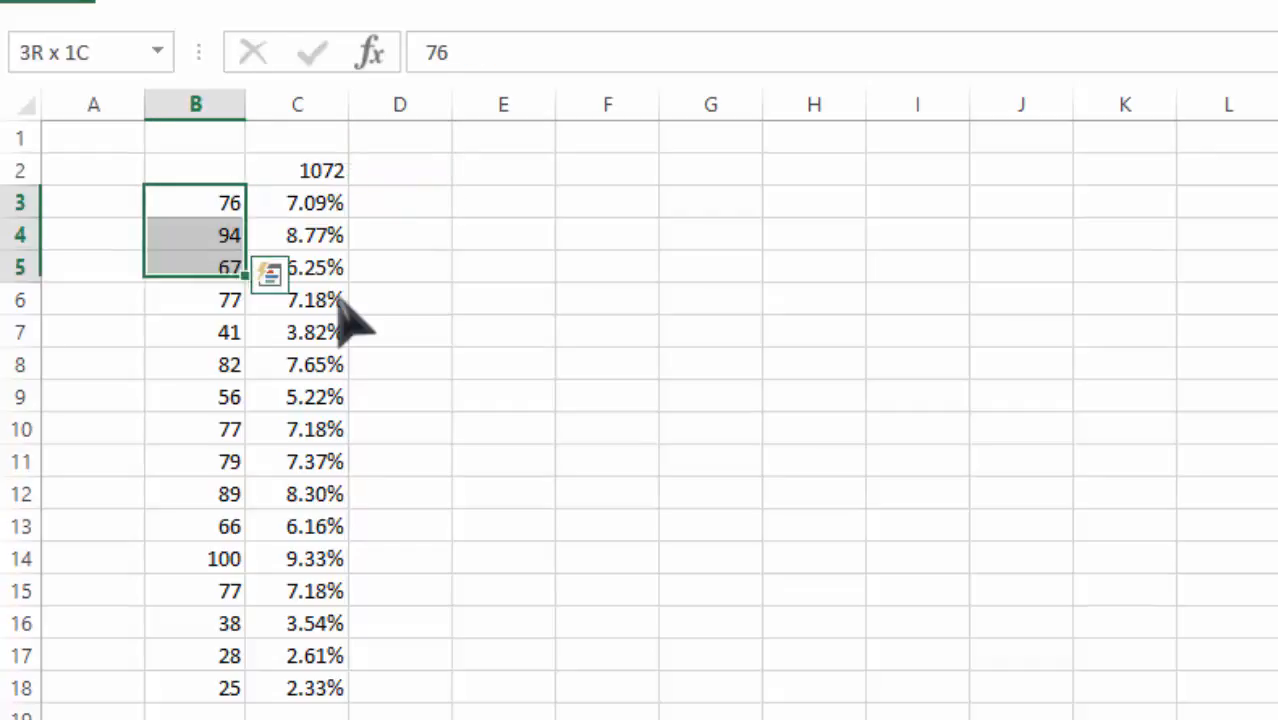
key(shift+Up)
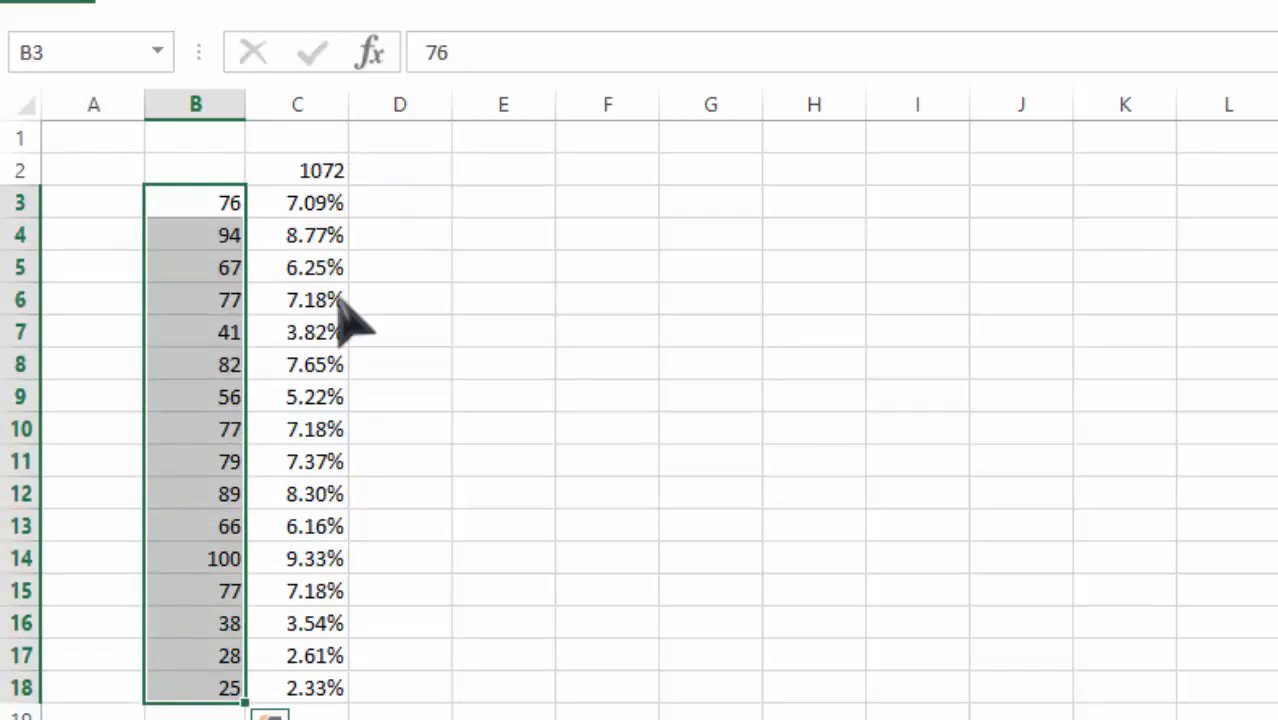
key(ctrl+c)
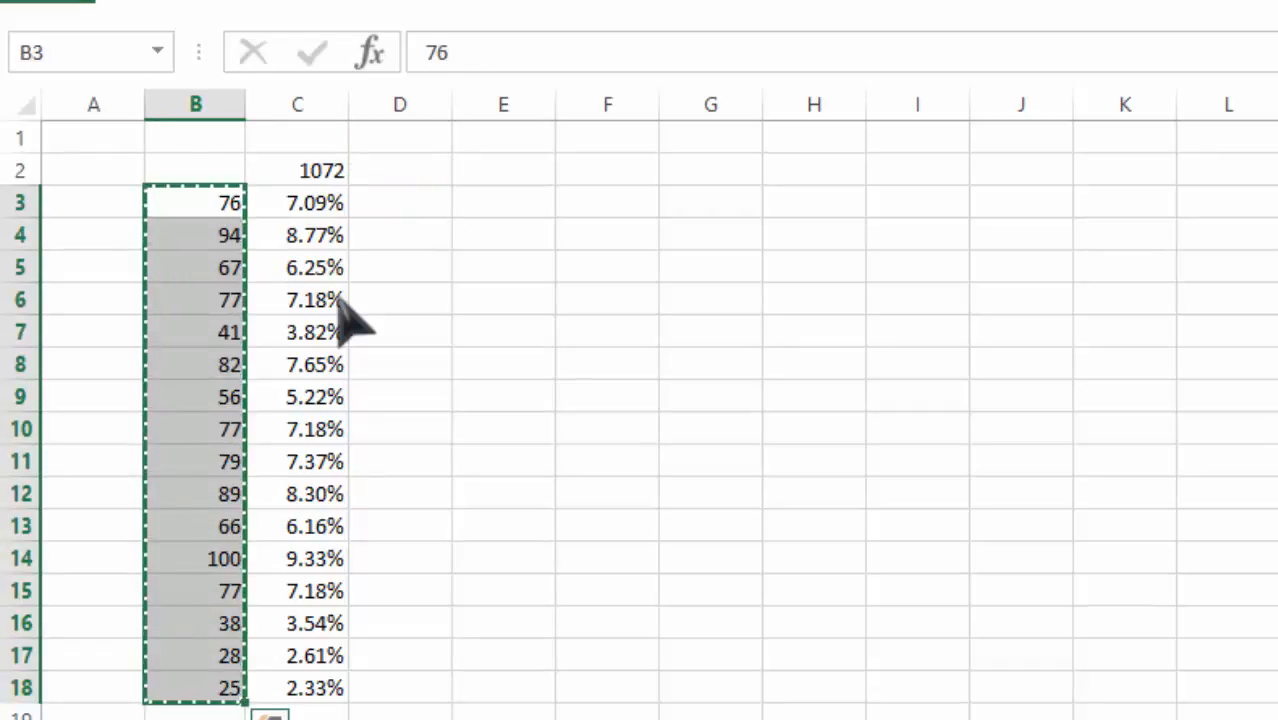
Paste the copied numbers transposed into a row starting at cell E2.
click(500, 170)
right_click(500, 170)
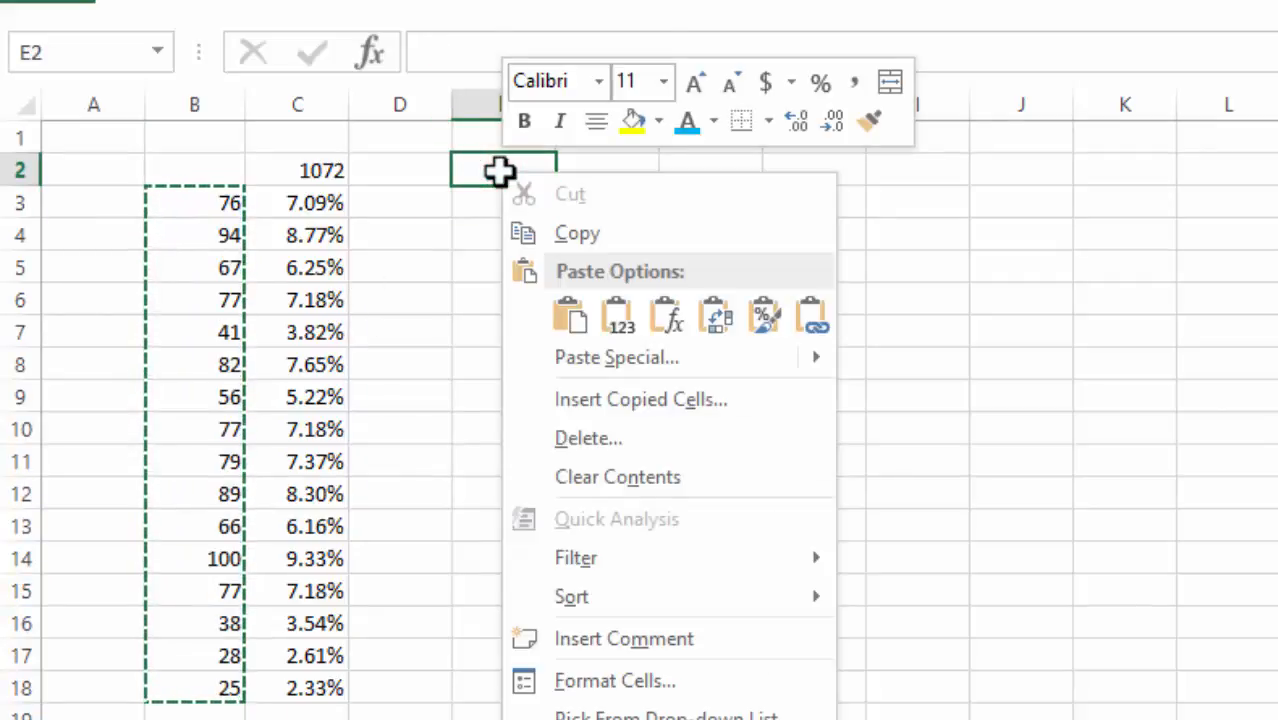
click(710, 318)
click(560, 230)
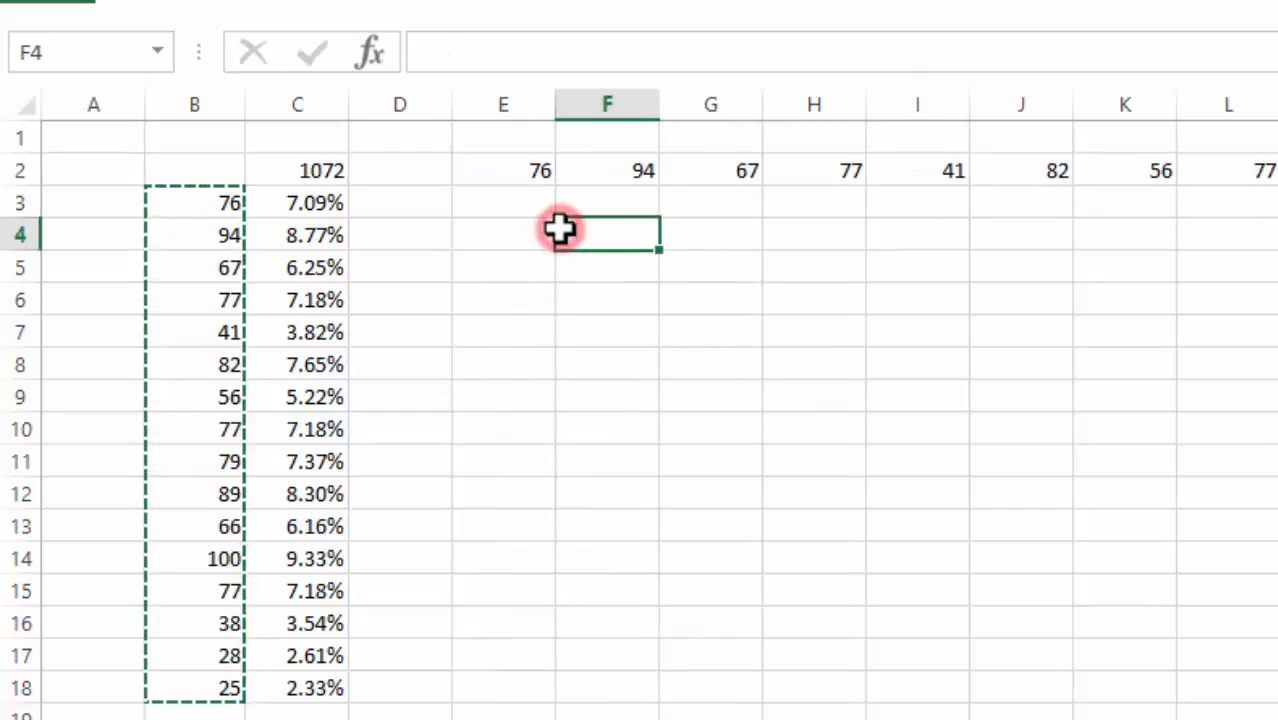
Examine the transposed numbers in row 2 through to the last filled cell, and clear the copy marquee around B3:B18.
key(Up)
key(Left)
key(Up)
key(Right)
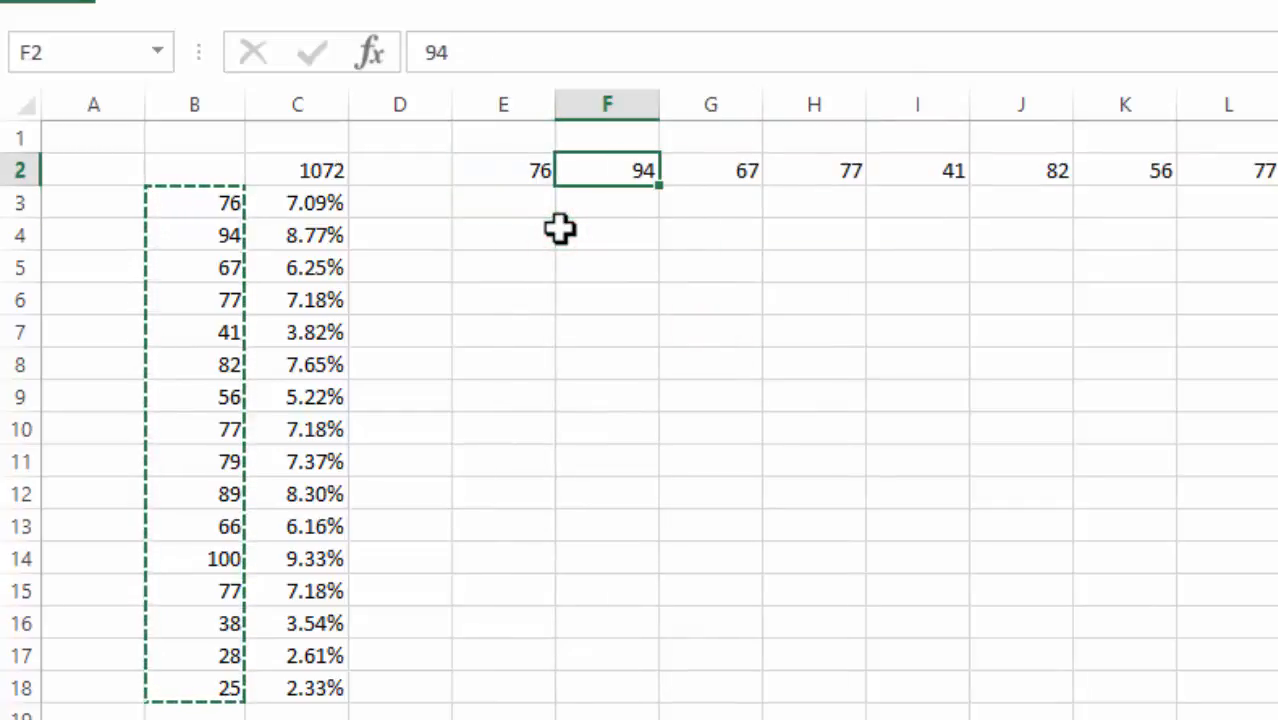
key(ctrl+Right)
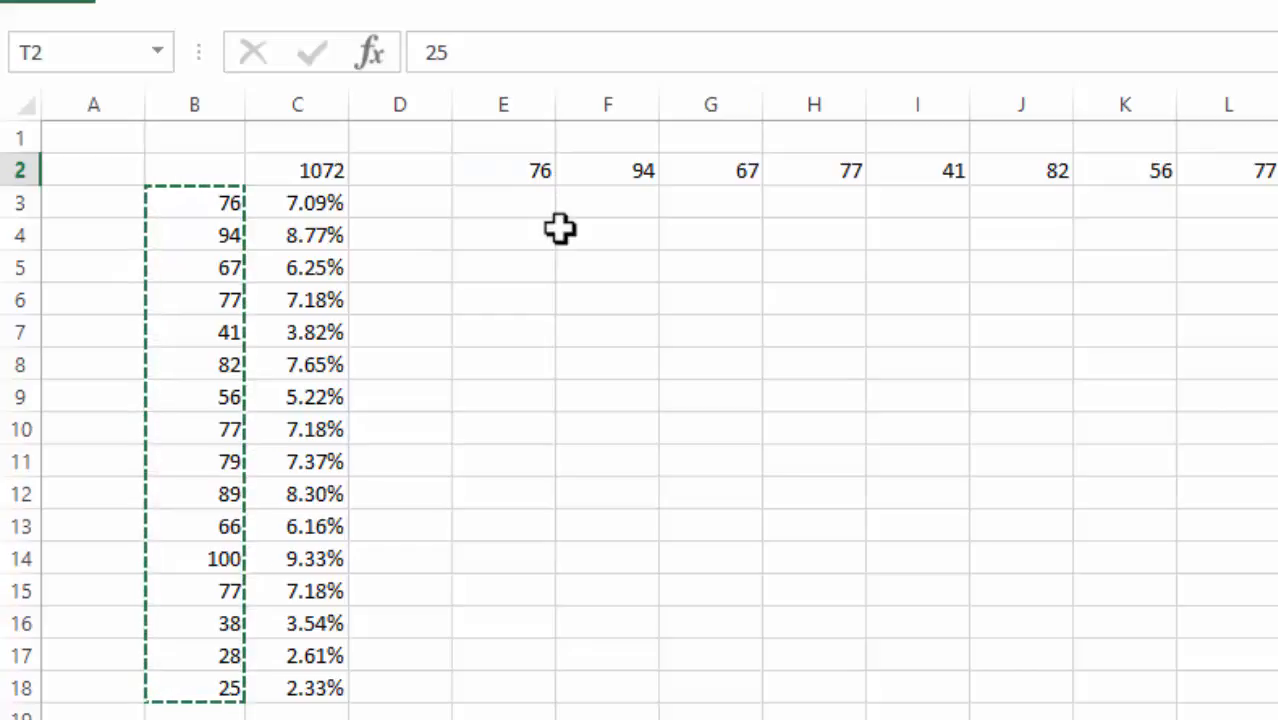
key(Down)
key(ctrl+Left)
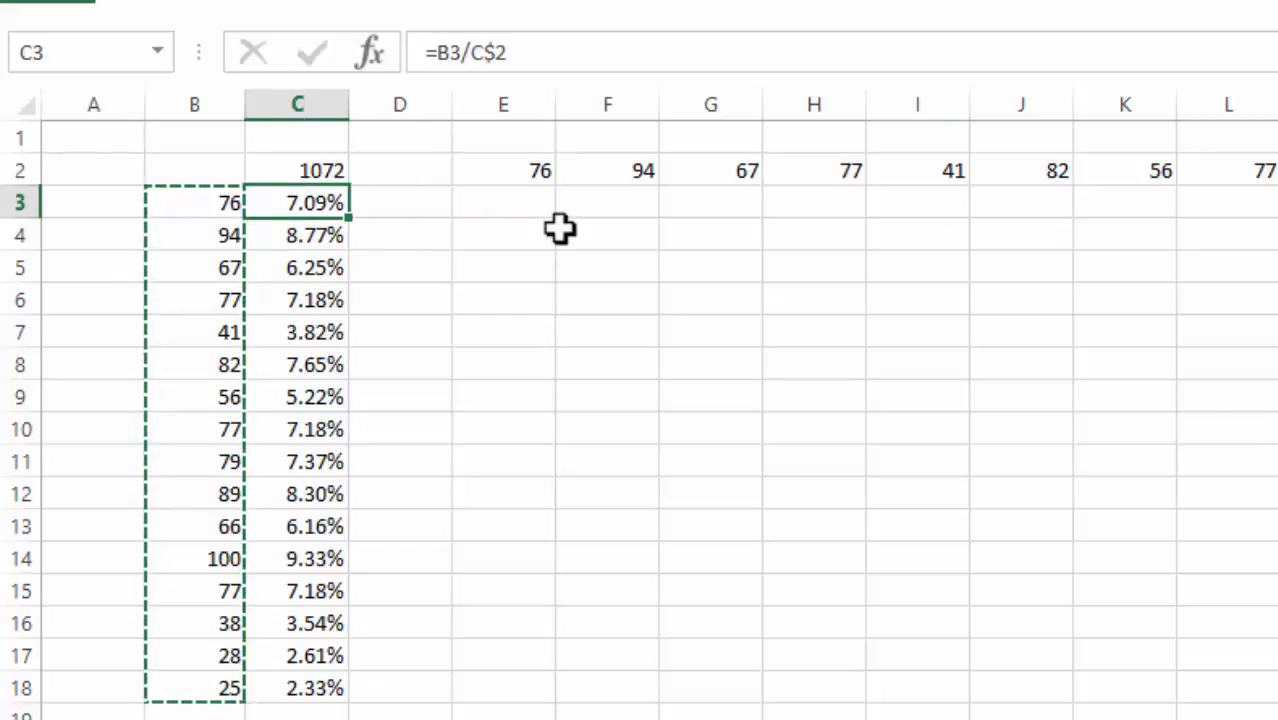
key(Escape)
key(Right)
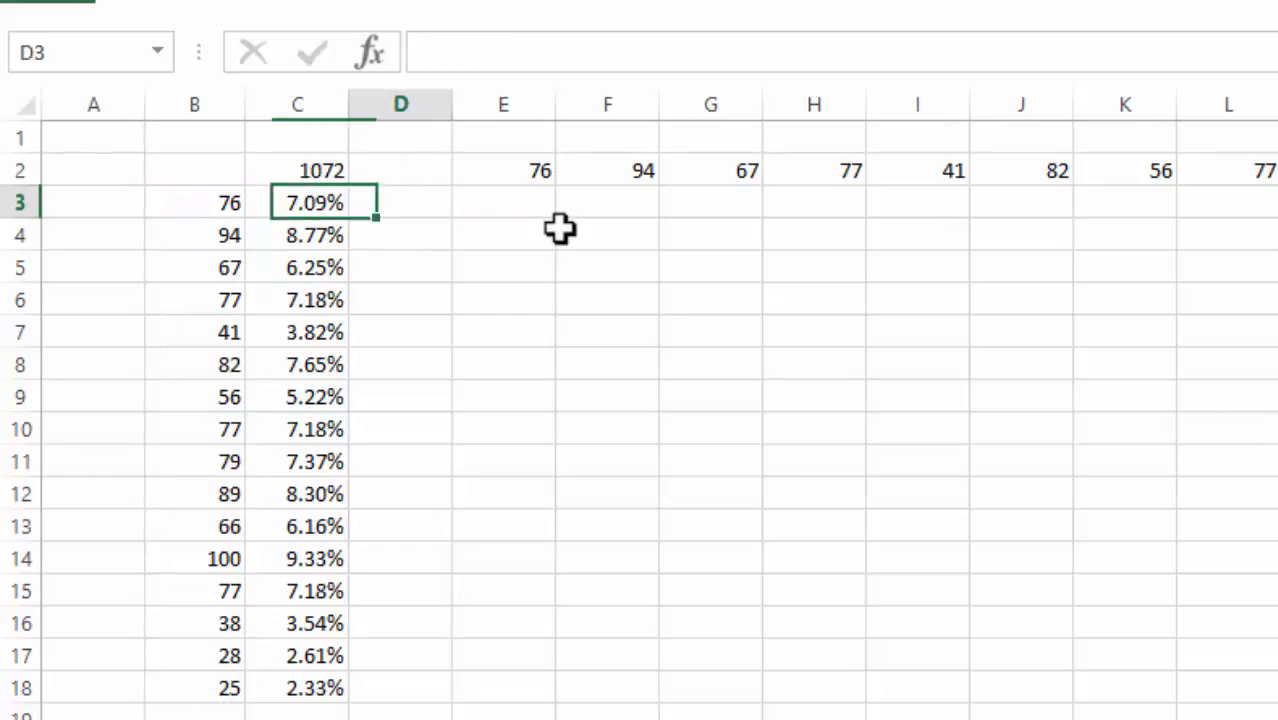
Enter the formula =E2/C2 in cell E3 to divide the first transposed number by the total.
key(Right)
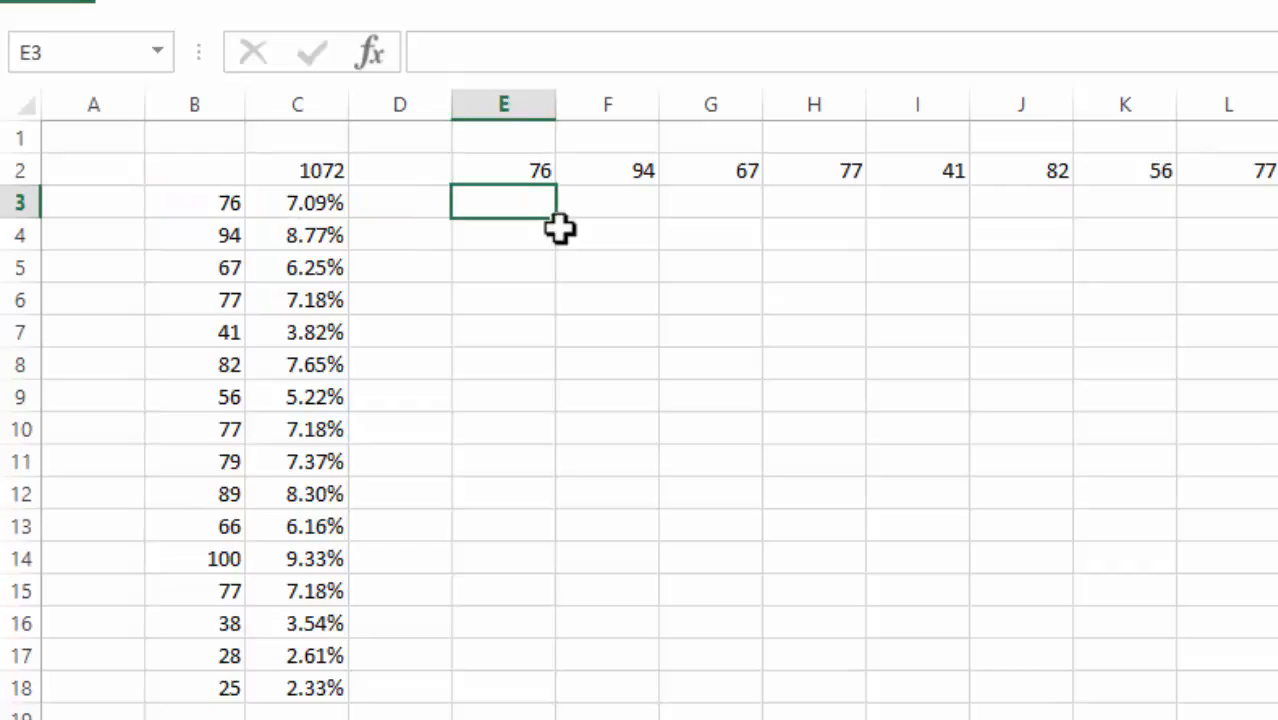
text(=)
key(Up)
text(/)
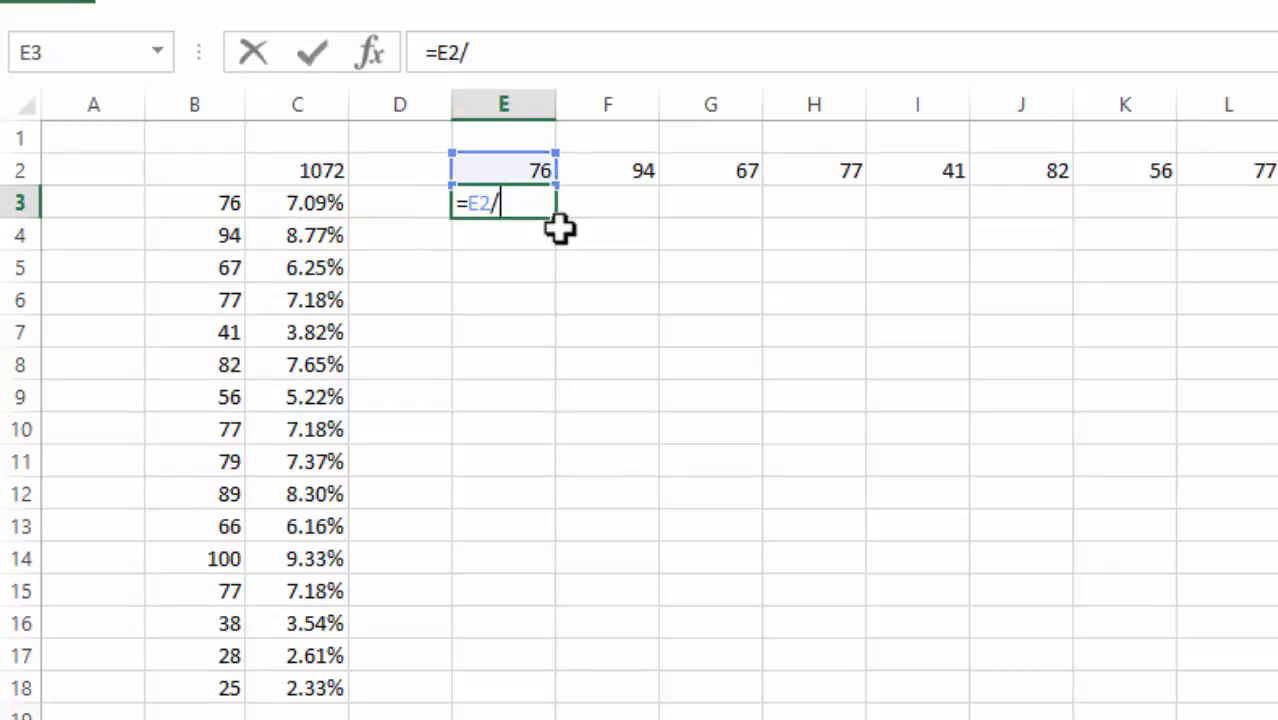
key(Up)
key(Left)
key(Left)
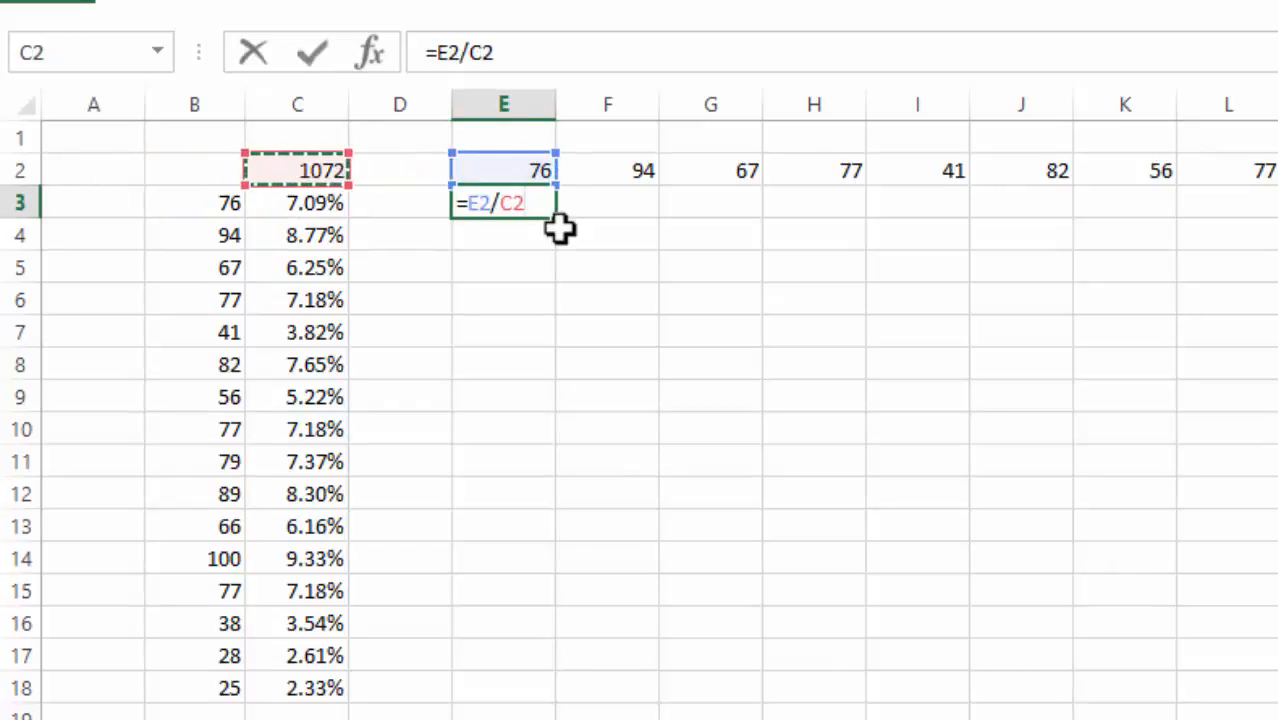
key(ctrl+Return)
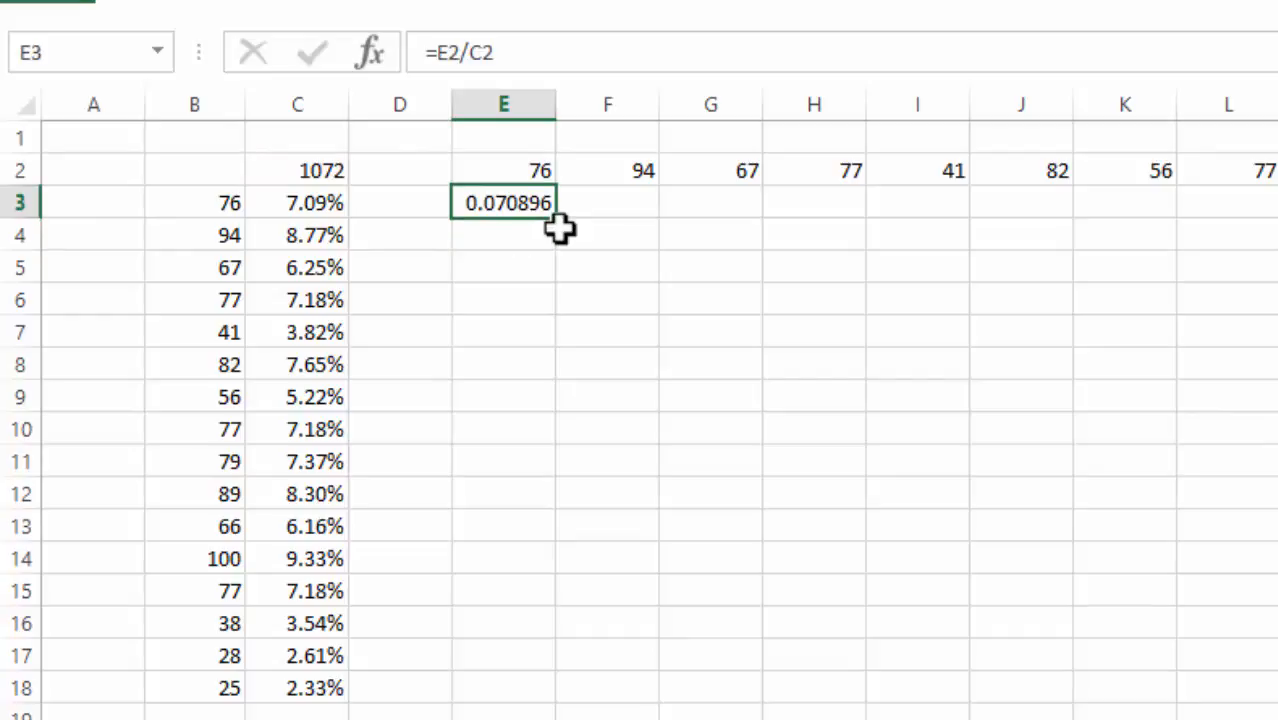
Fill the E3 formula across to H3 and inspect the cell references in the F3 formula.
drag(557, 221, 899, 223)
click(624, 201)
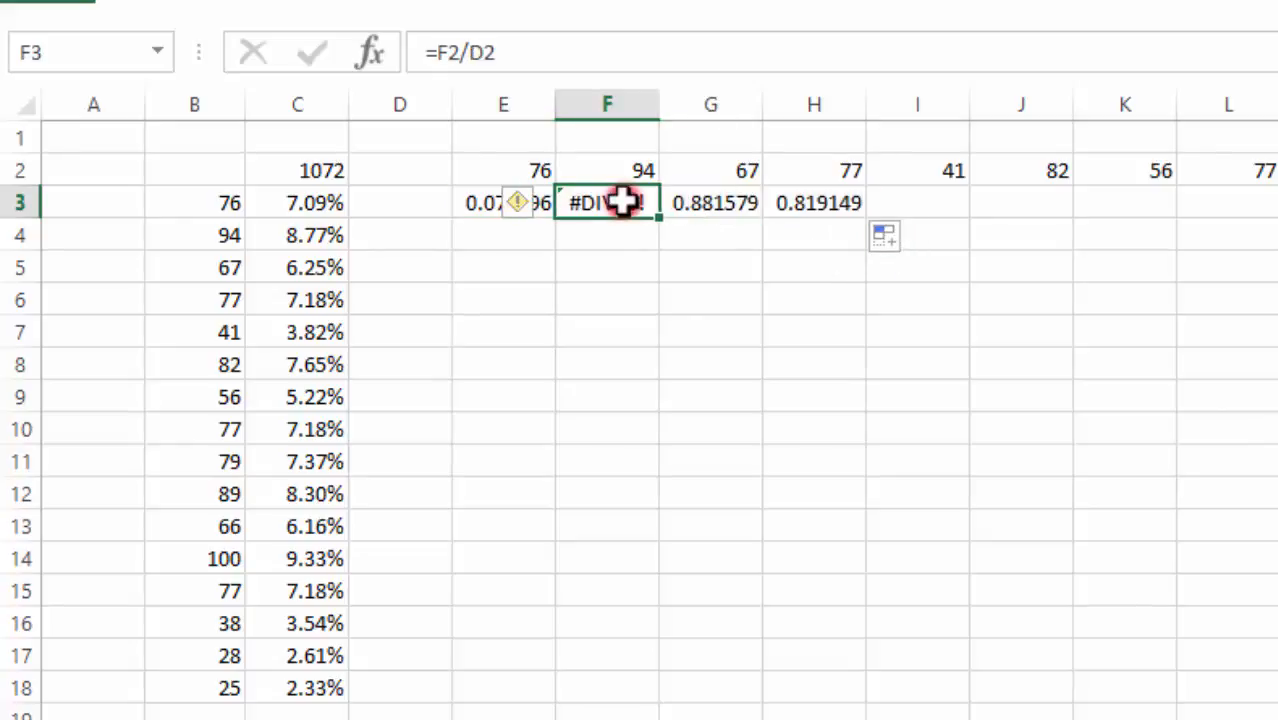
click(550, 53)
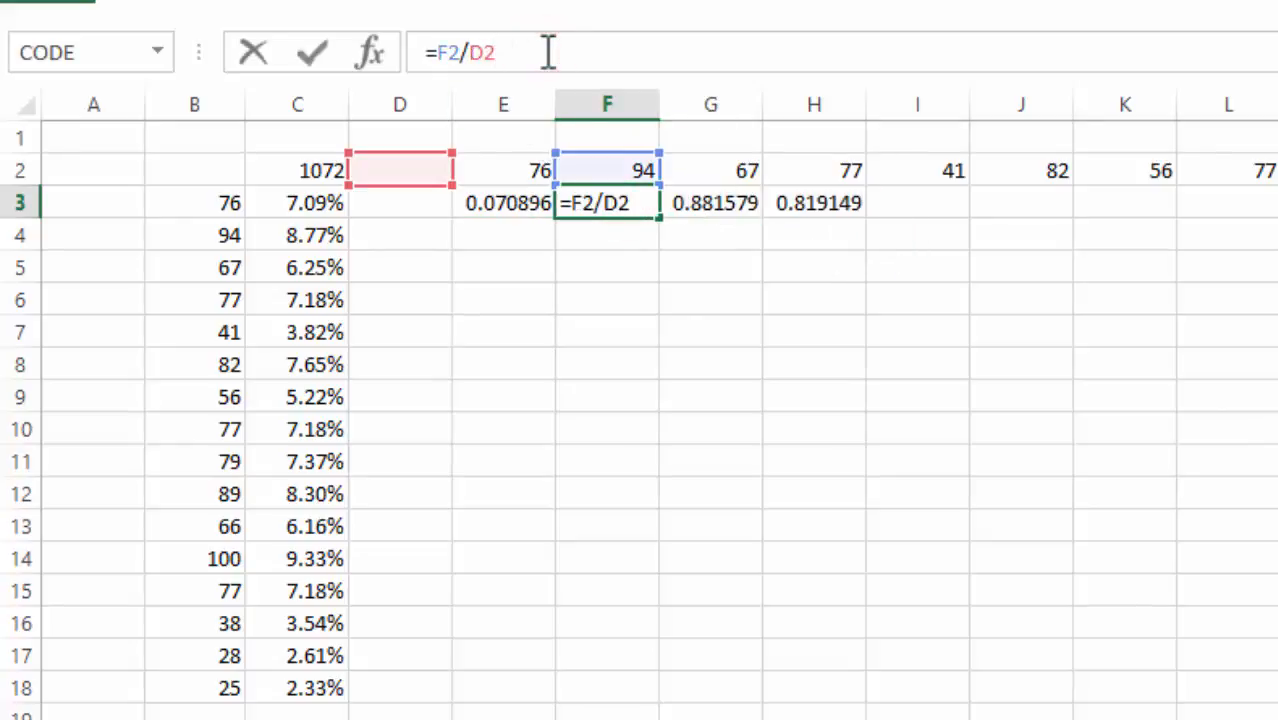
key(Return)
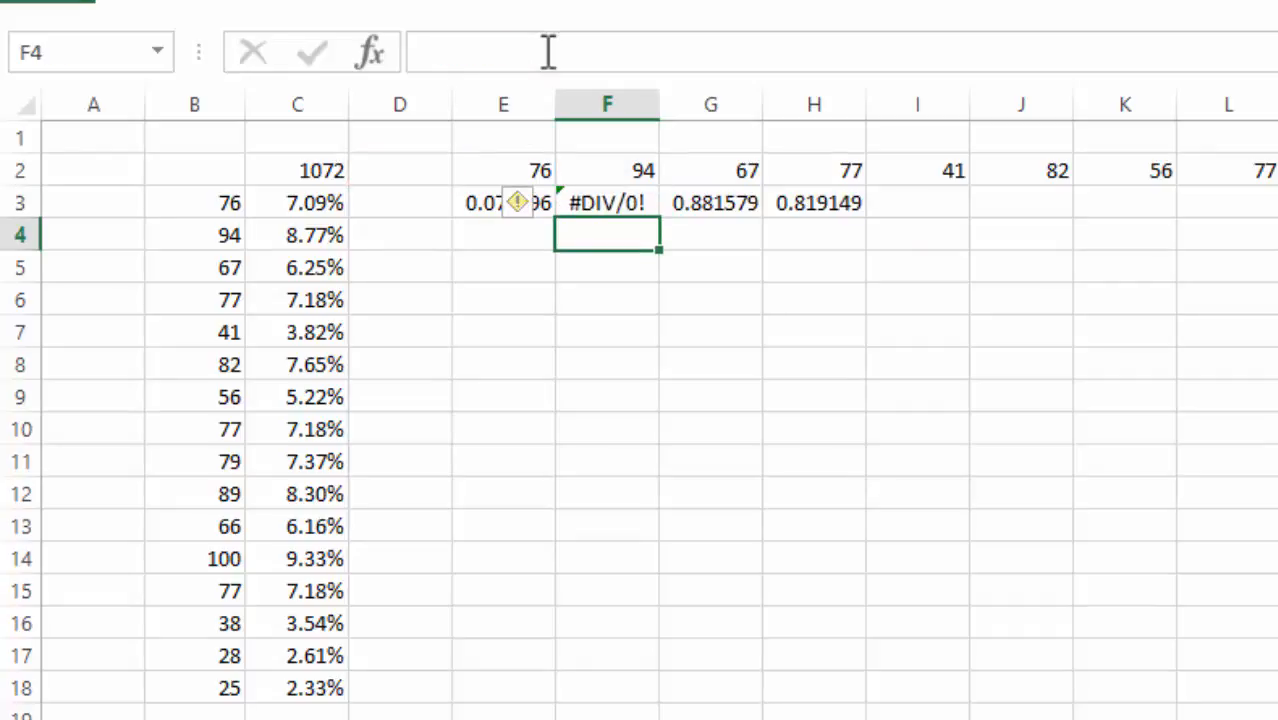
key(Up)
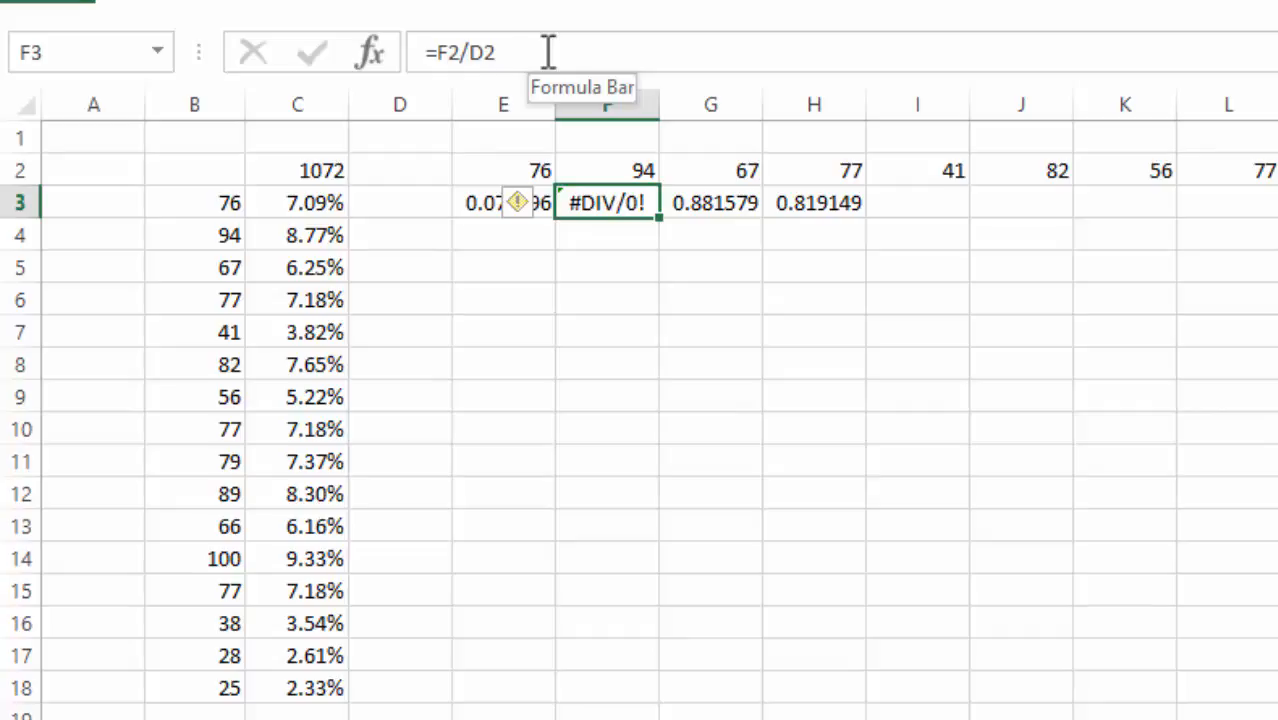
Examine the formulas in G3 and H3 and compare their cell references with the original in E3.
key(Right)
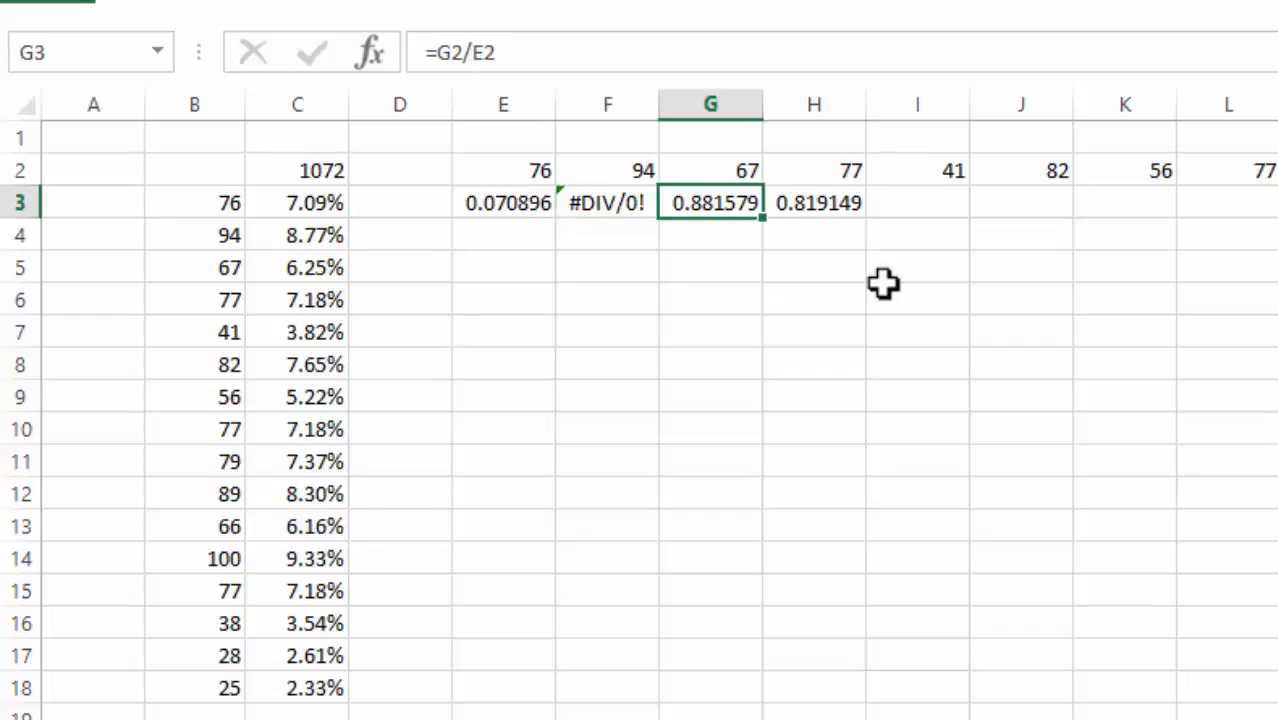
key(Right)
key(Right)
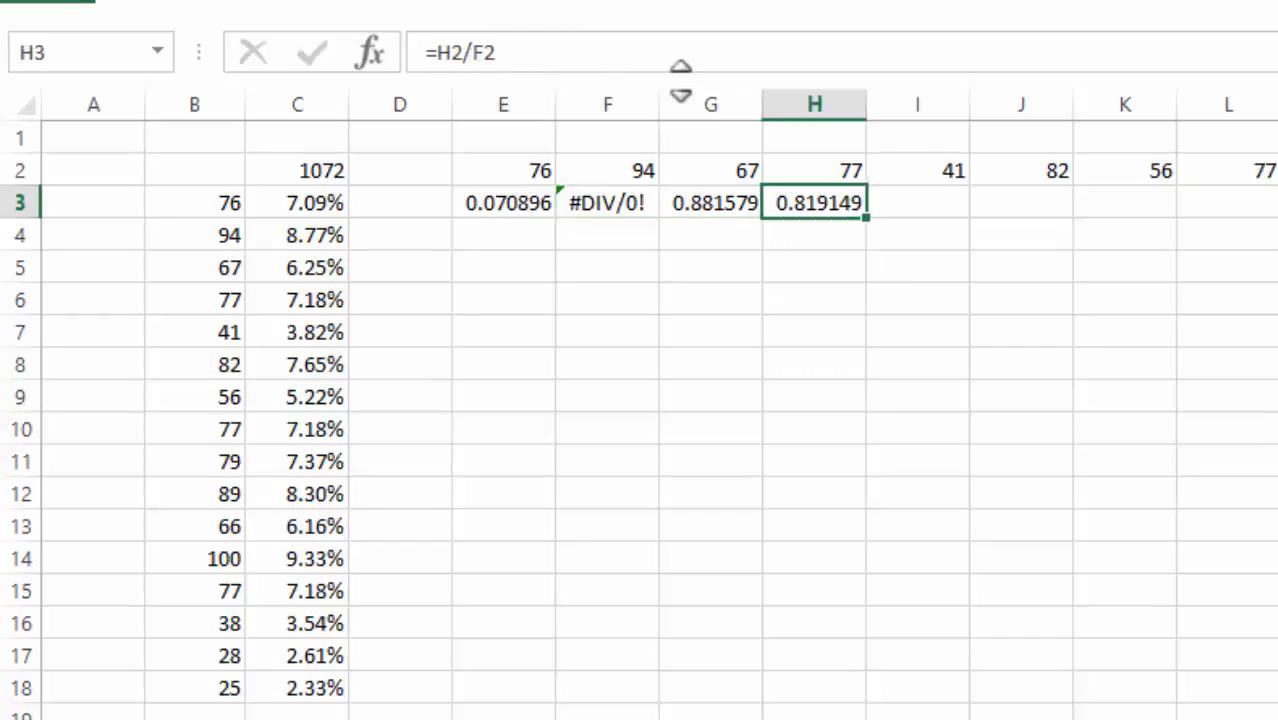
key(Left)
key(Left)
key(Left)
key(Left)
key(Left)
key(Right)
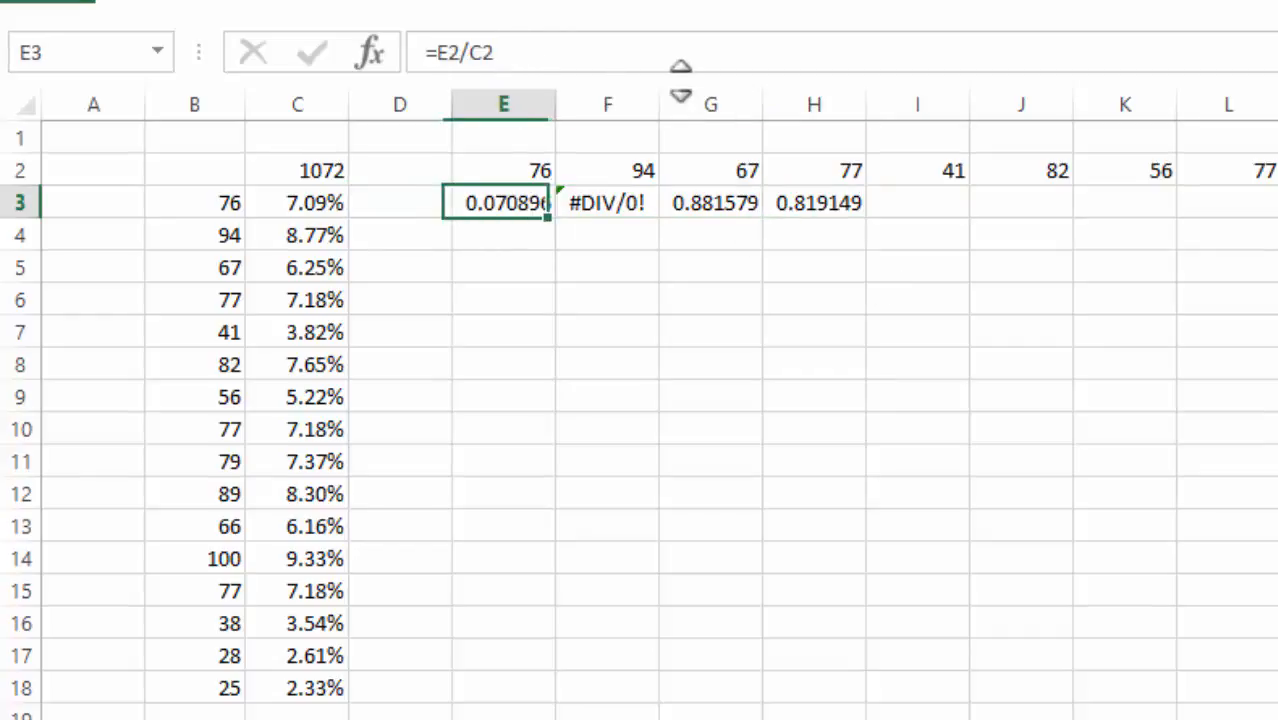
Lock the column of the total in the E3 formula so it reads =E2/$C2.
click(539, 52)
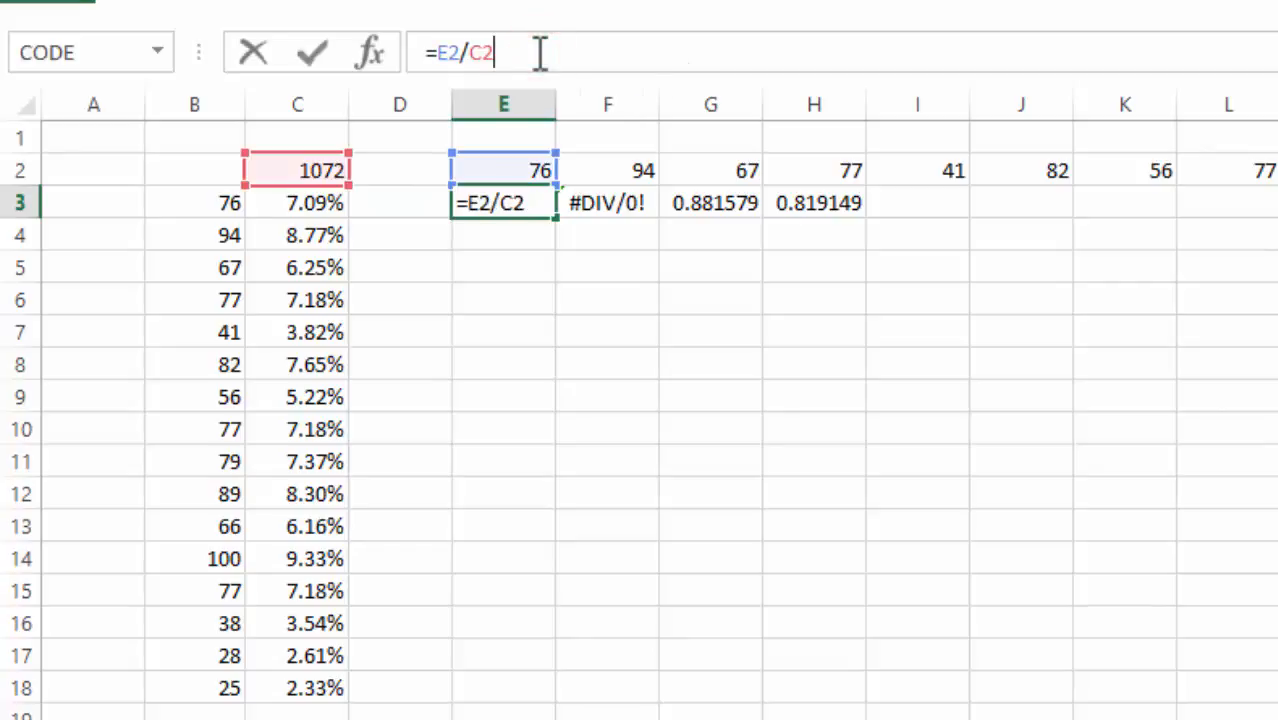
key(Left)
key(Left)
text($)
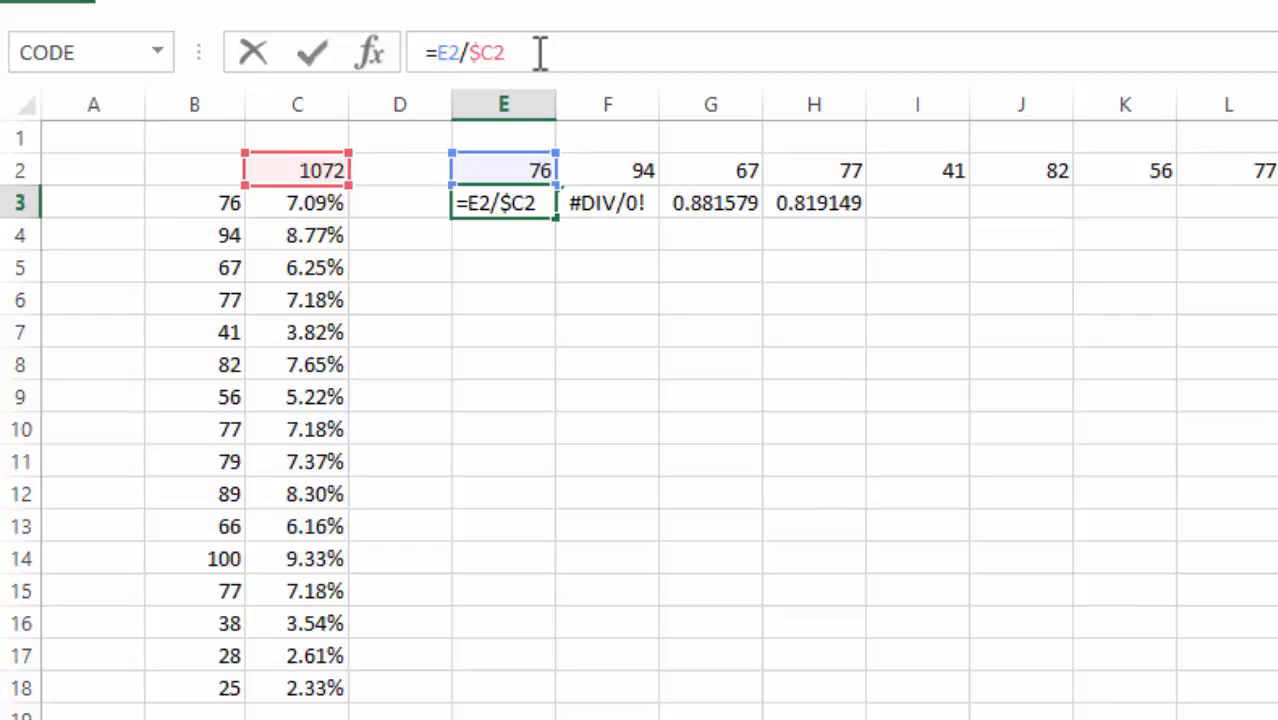
key(Return)
key(Up)
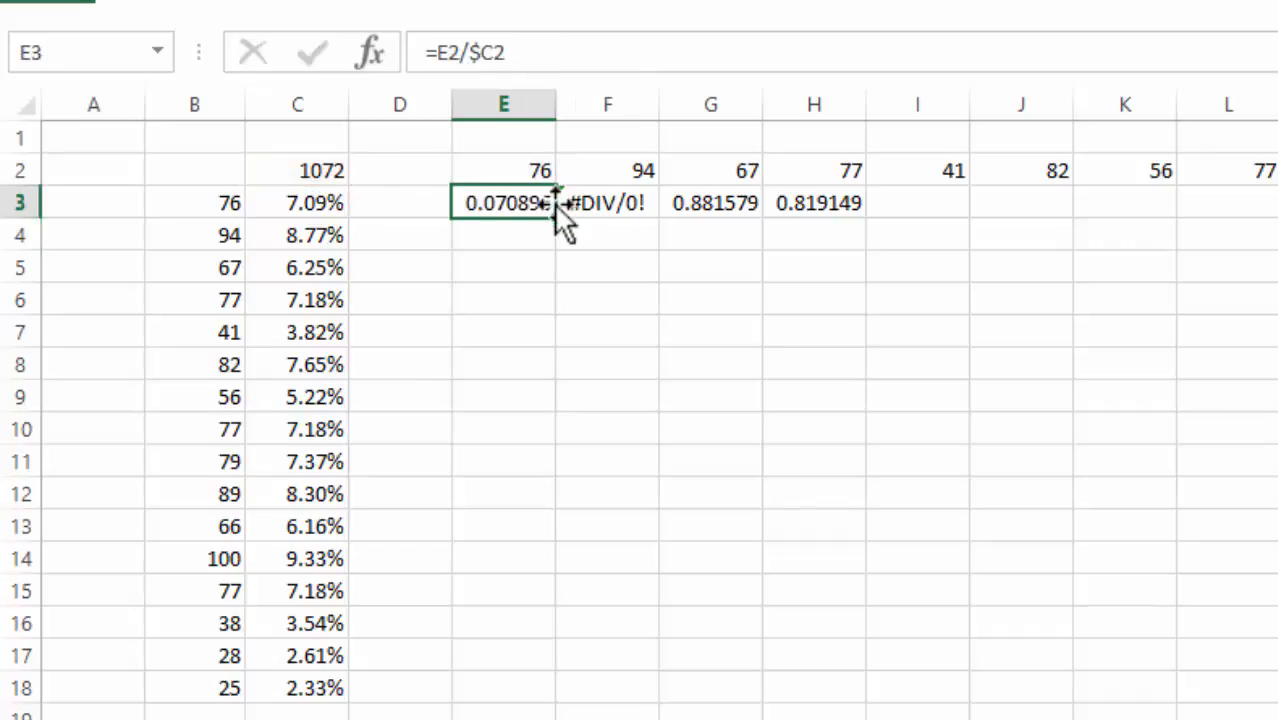
Fill the E3 formula across row 3 beneath the transposed numbers and format the filled range as Percentage without decimals.
drag(553, 214, 1270, 195)
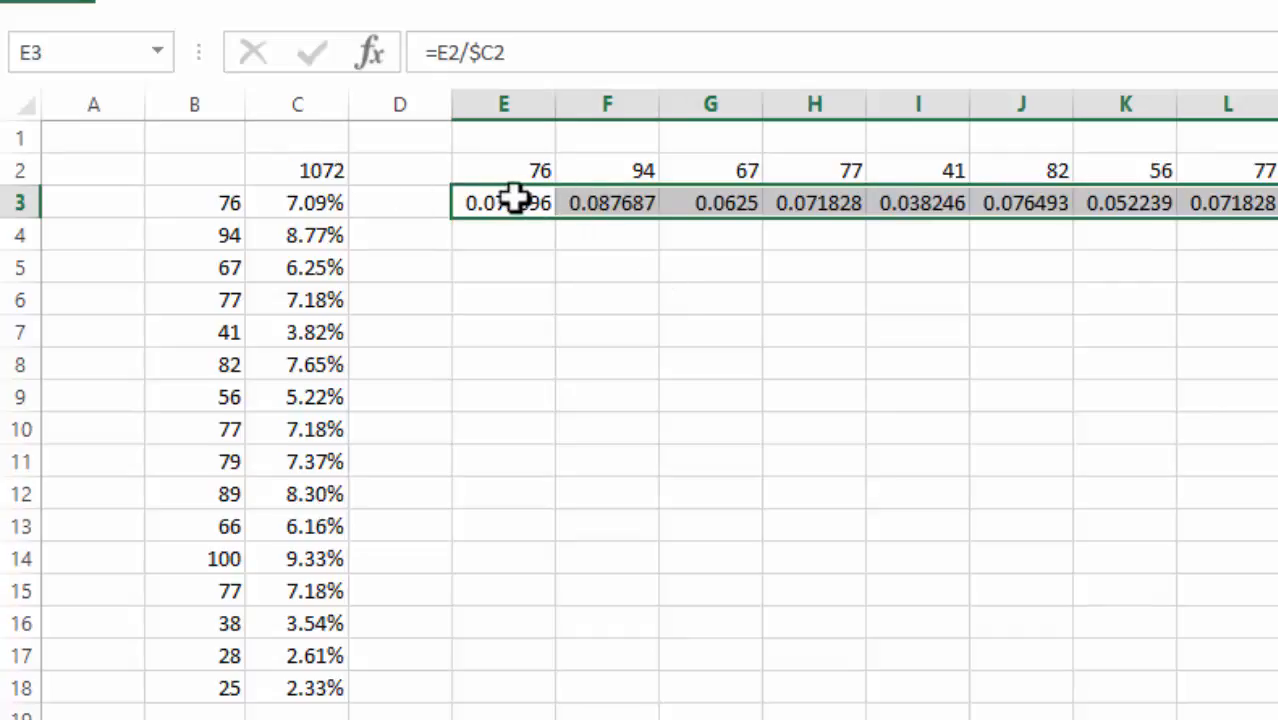
click(152, 4)
click(1092, 90)
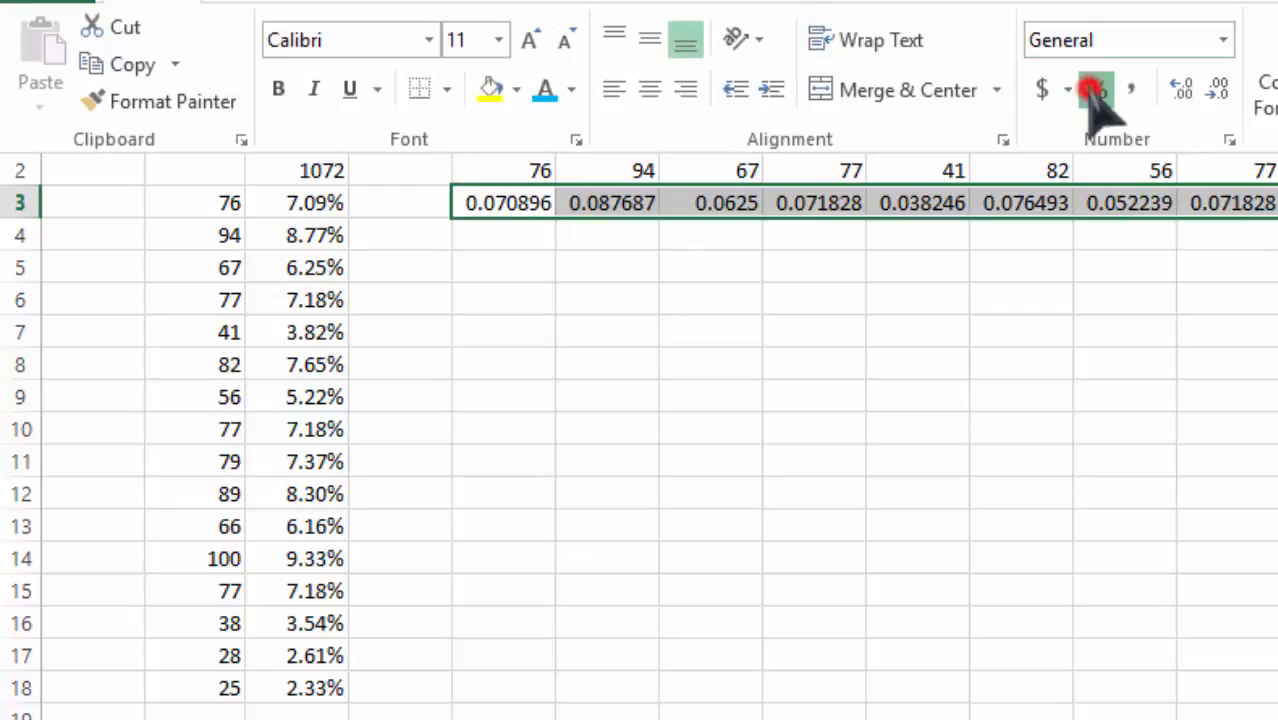
click(1218, 92)
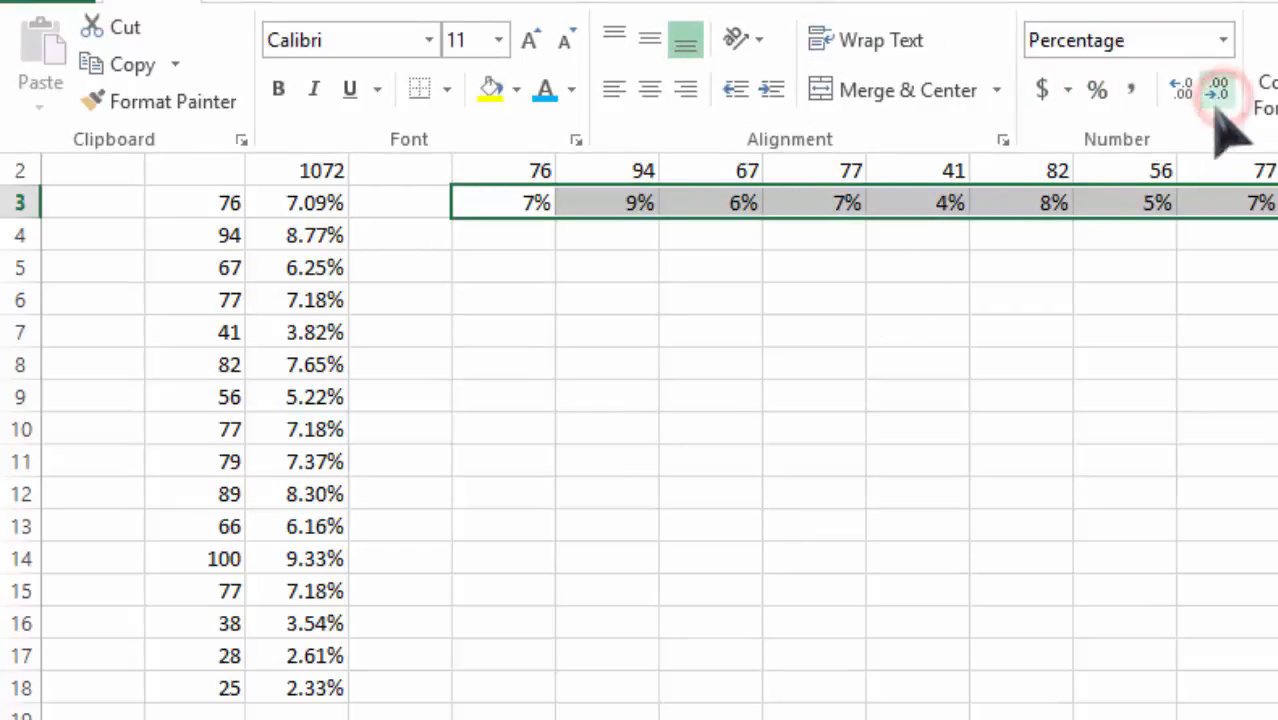
click(1018, 271)
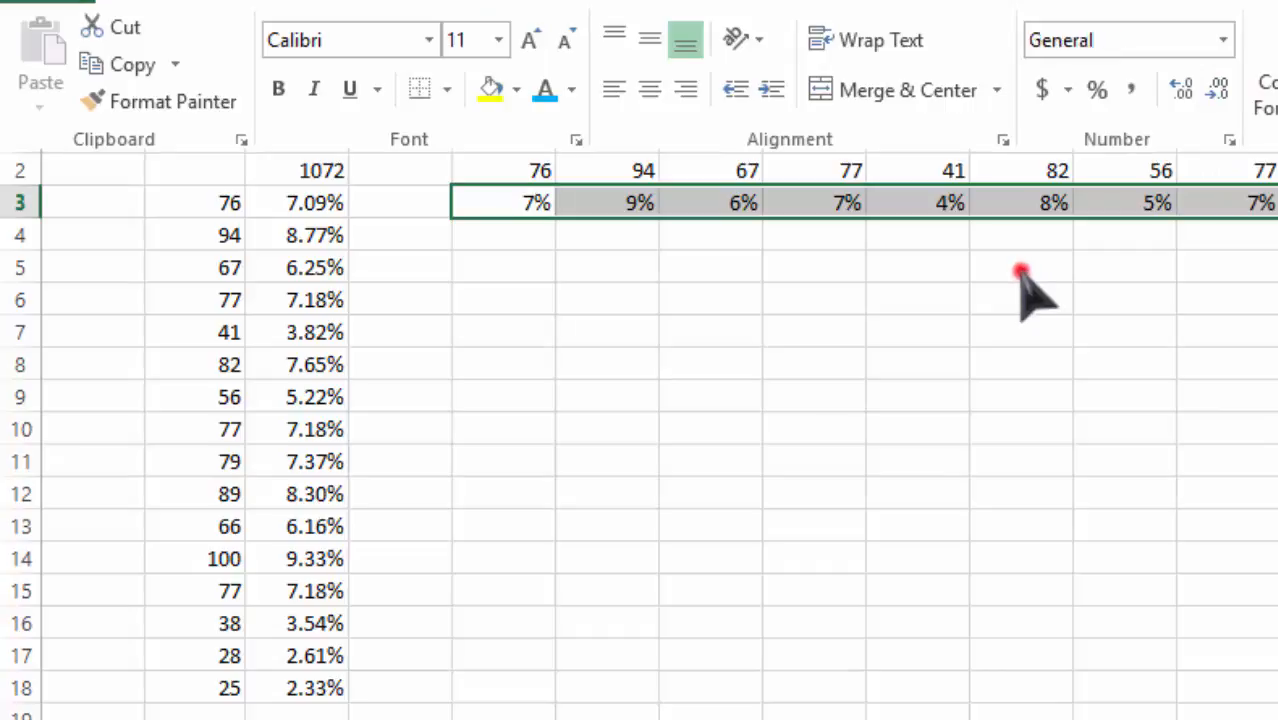
click(495, 207)
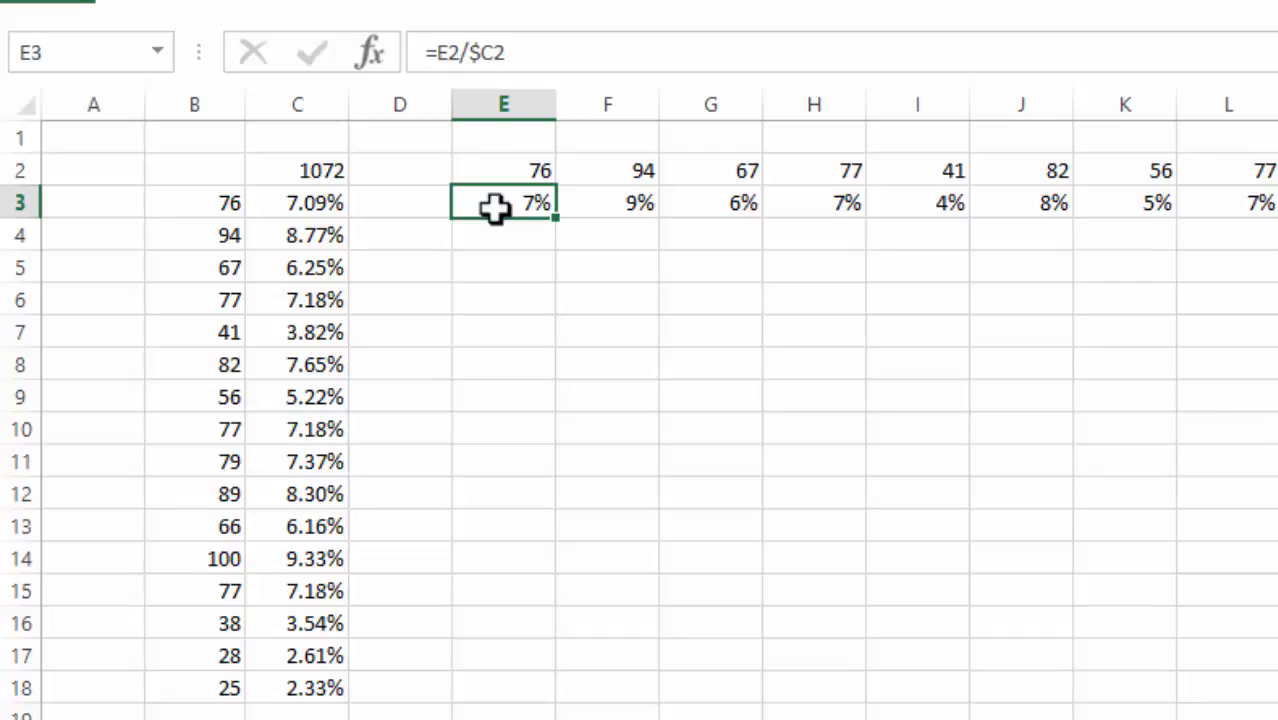
key(Down)
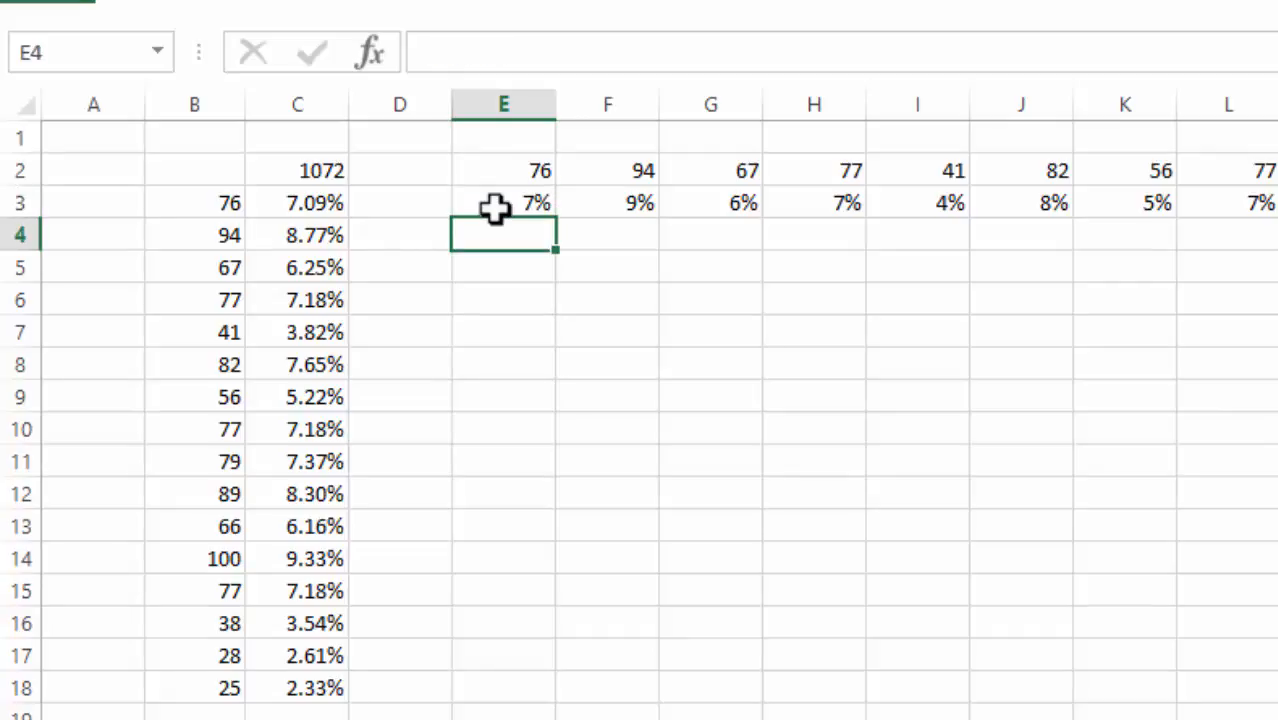